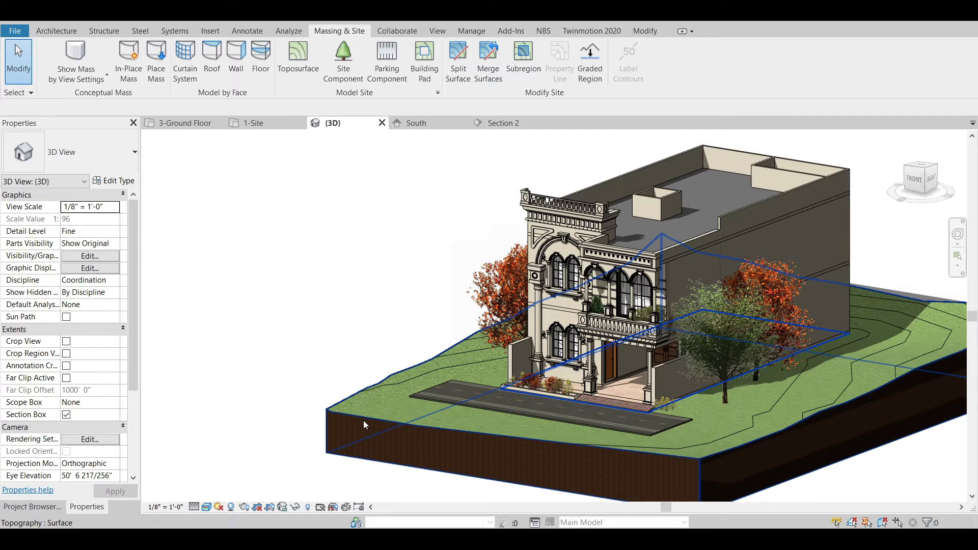
pyautogui.click(363, 421)
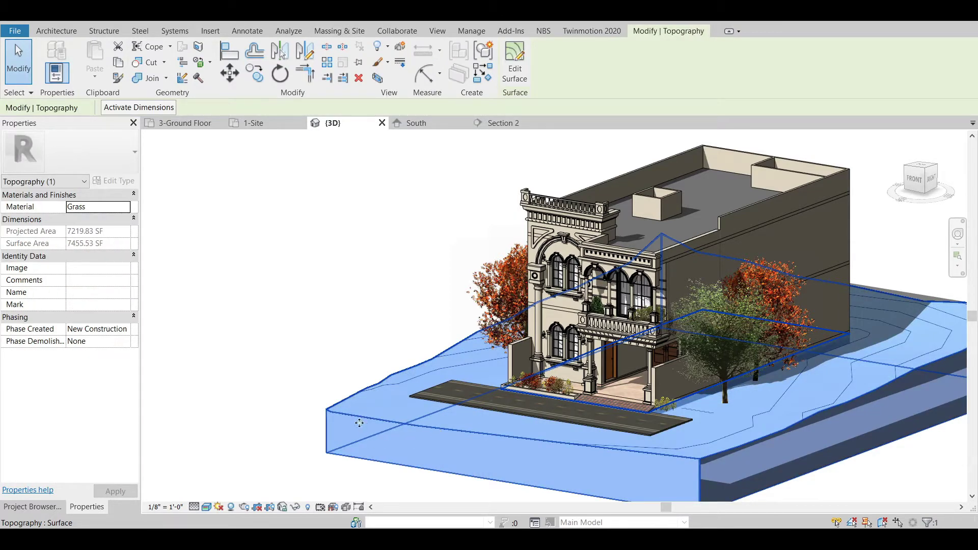
pyautogui.click(291, 433)
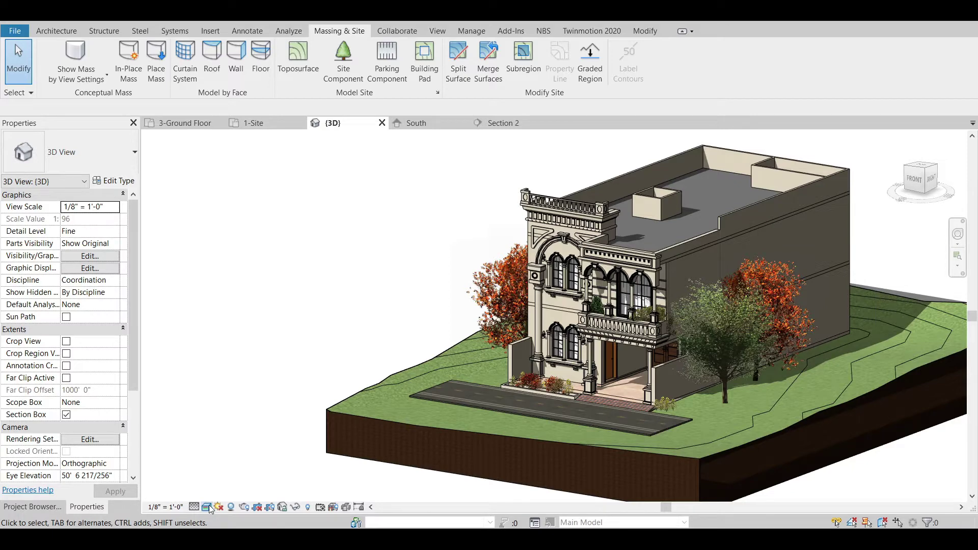
# - Save the project and set the 3D view's visual style to Shaded
pyautogui.click(208, 508)
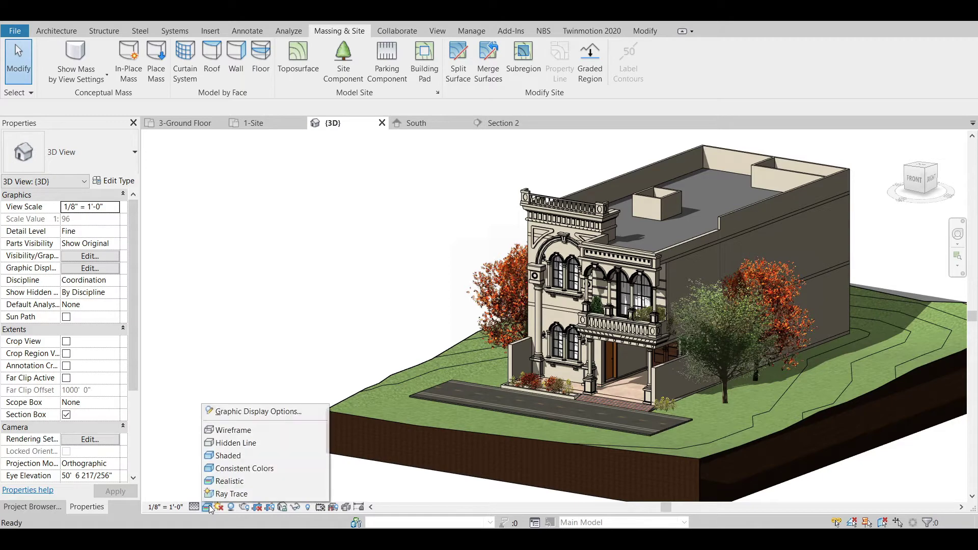
pyautogui.click(244, 463)
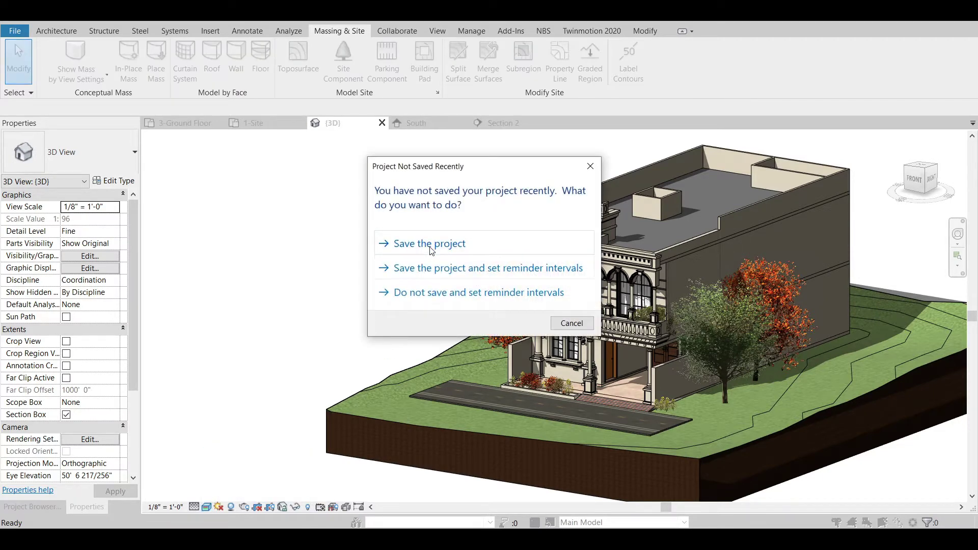
pyautogui.click(432, 250)
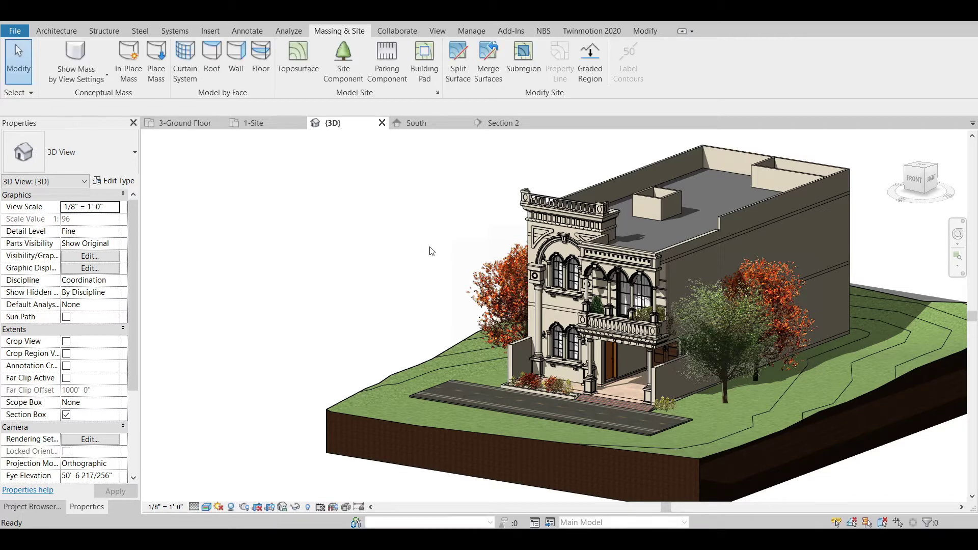
pyautogui.press('s')
pyautogui.press('d')
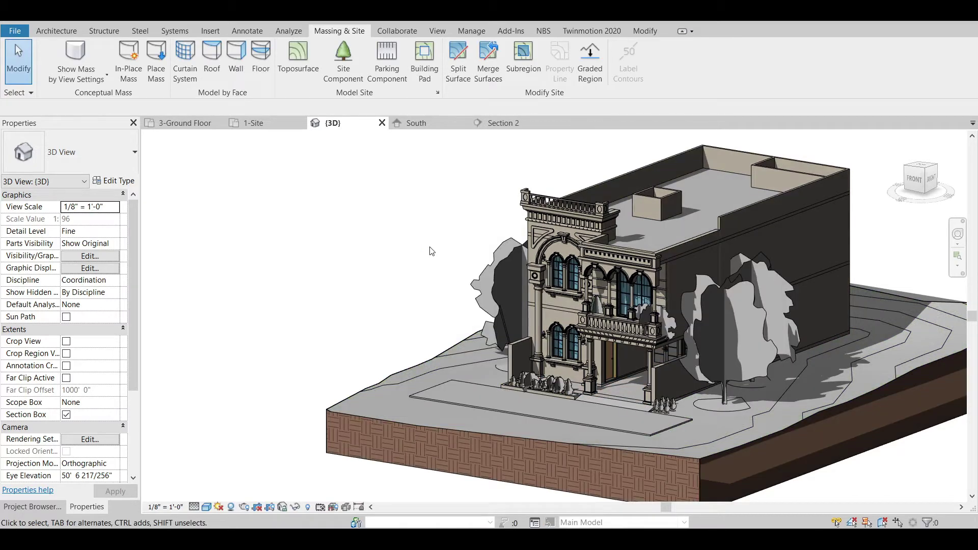
# - Delete the existing toposurface around the house
pyautogui.click(387, 424)
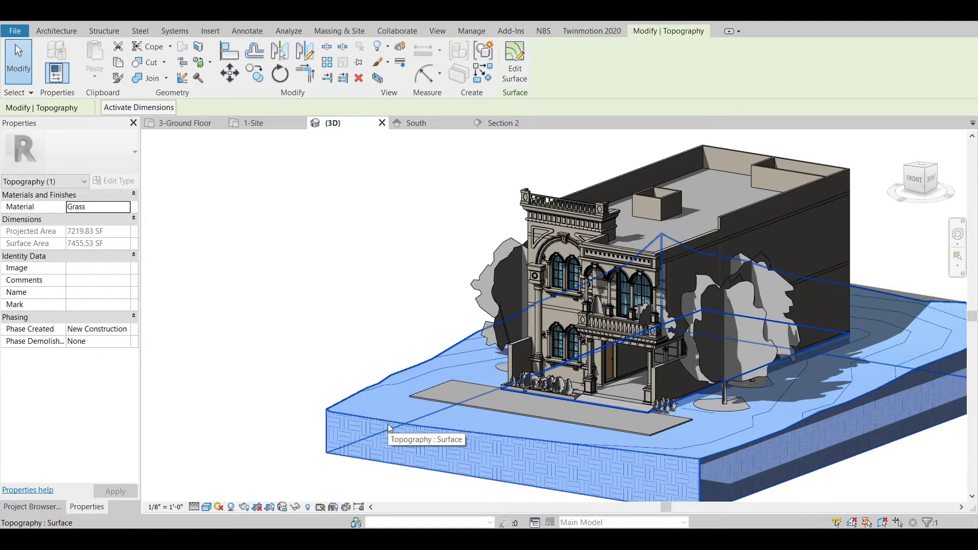
pyautogui.press('Delete')
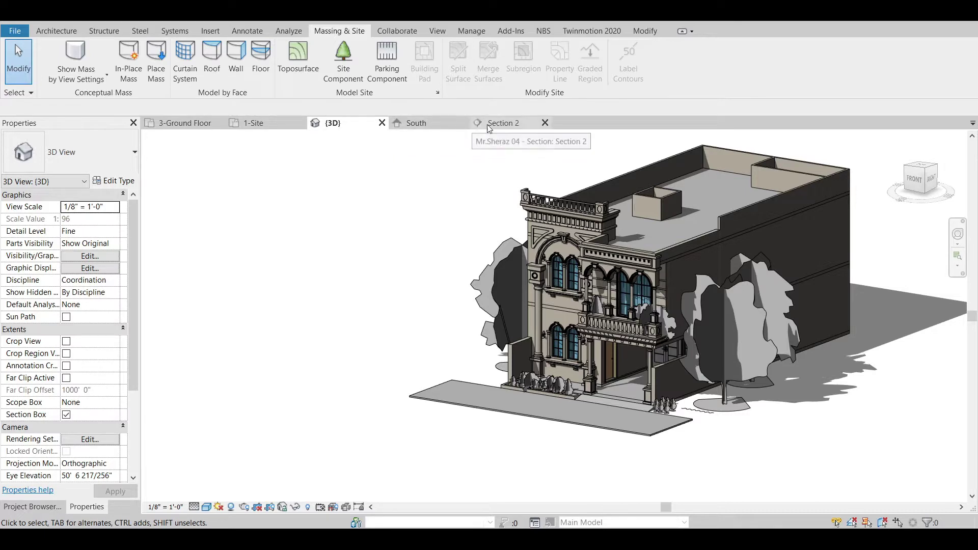
# - In the 1-Site plan, start a new toposurface and place its first point at elevation 9' 0" in the site's north-west corner
pyautogui.click(184, 123)
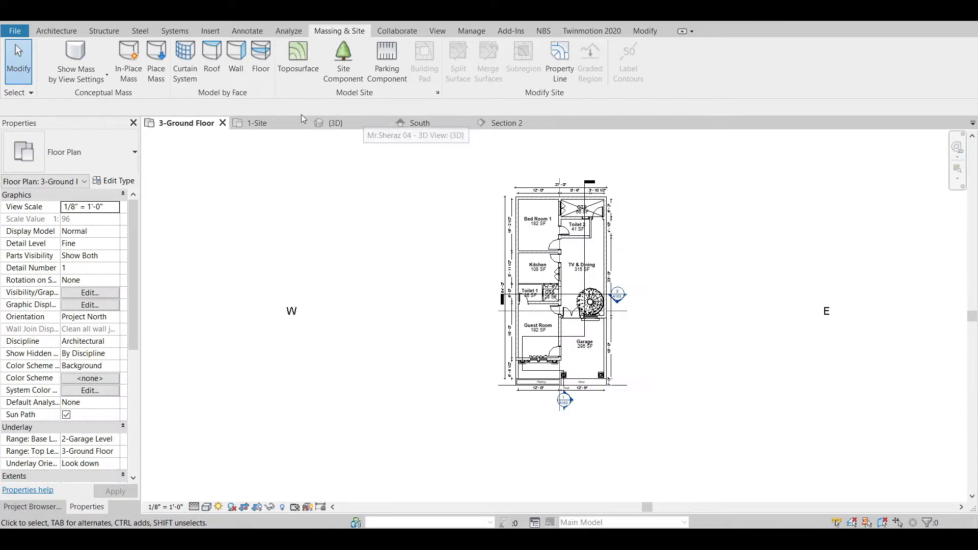
pyautogui.click(260, 123)
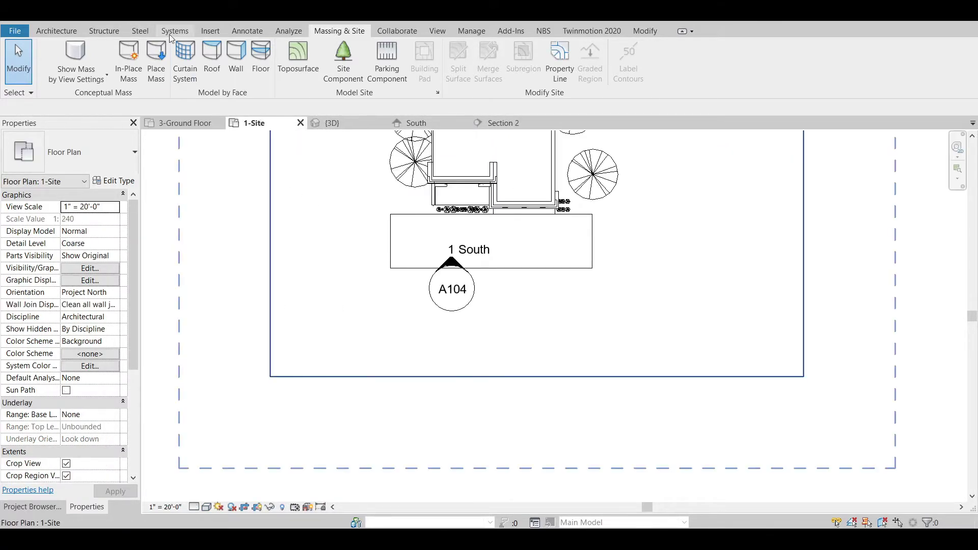
pyautogui.scroll(-1, 347, 183)
pyautogui.scroll(-4, 396, 303)
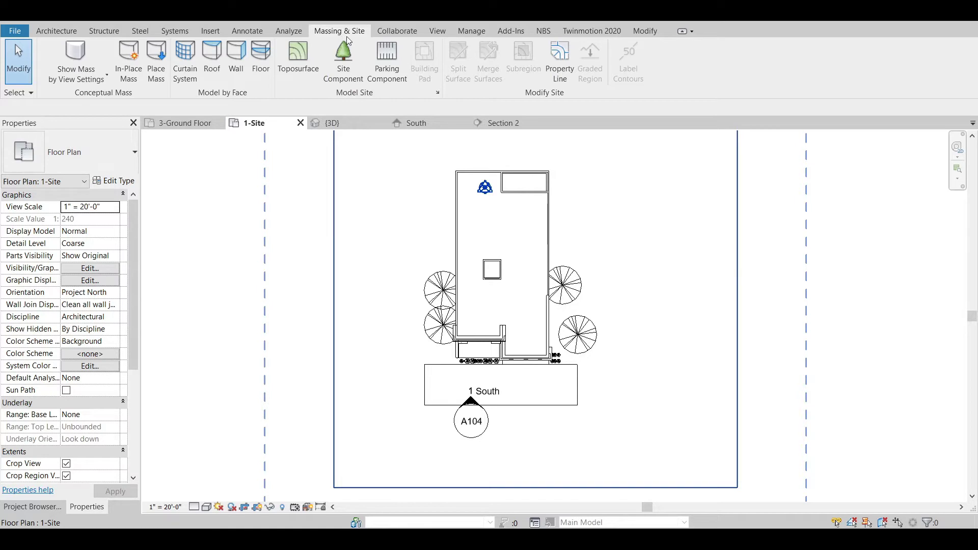
pyautogui.click(302, 69)
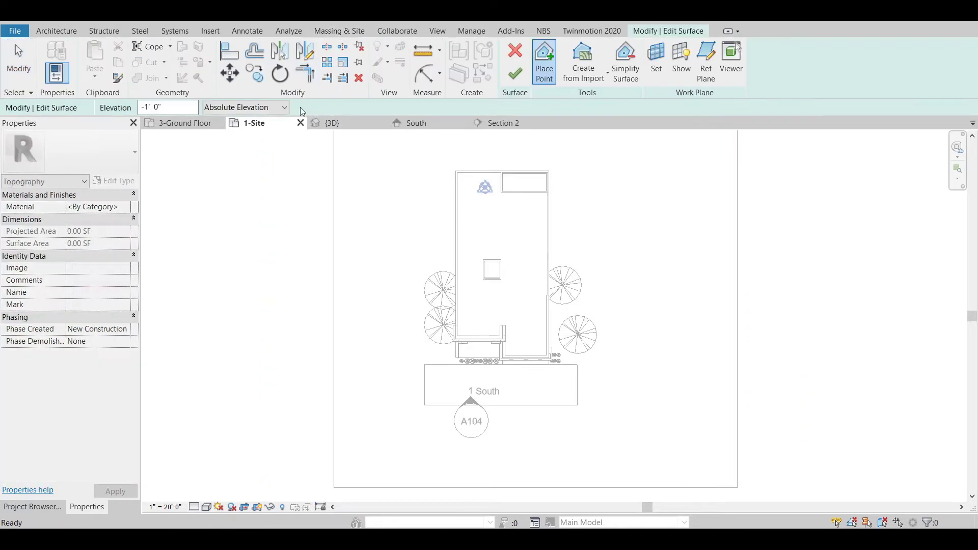
pyautogui.scroll(-2, 317, 192)
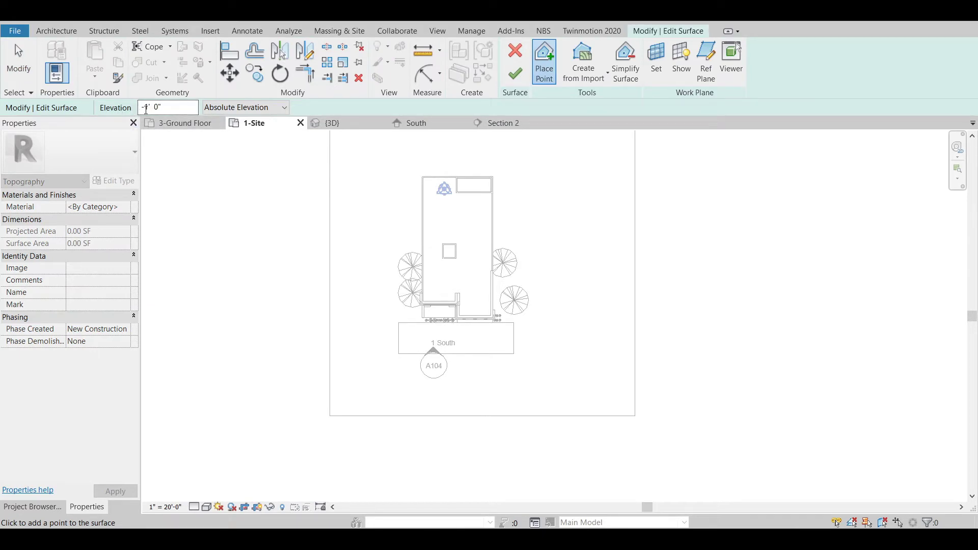
pyautogui.scroll(-1, 258, 205)
pyautogui.moveTo(268, 216); pyautogui.dragTo(264, 240, button='middle')
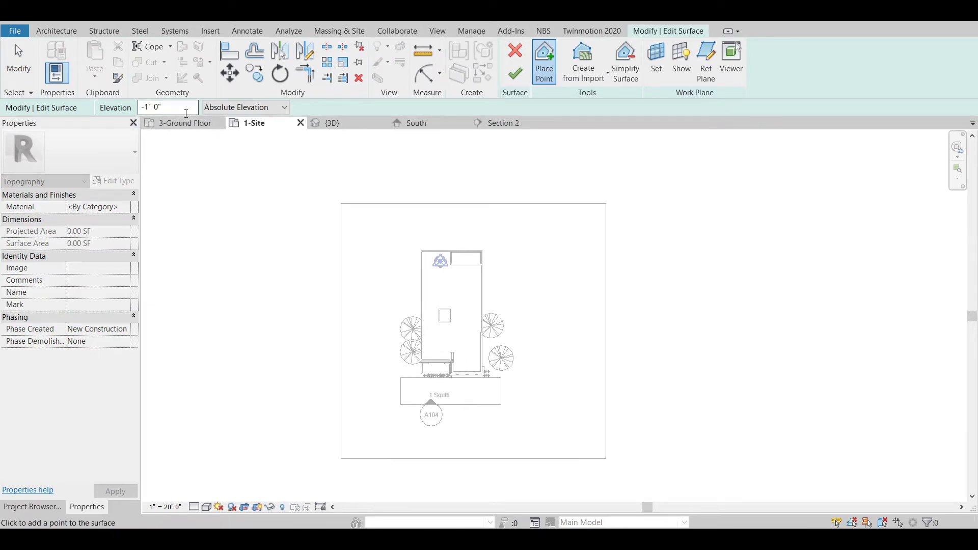
pyautogui.moveTo(182, 108); pyautogui.dragTo(128, 108)
pyautogui.write('9')
pyautogui.click(354, 216)
# - Place surface points at elevation 8' 6" east and south of the north-west corner point
pyautogui.moveTo(162, 107); pyautogui.dragTo(125, 110)
pyautogui.write("8' 6")
pyautogui.press('Return')
pyautogui.click(384, 217)
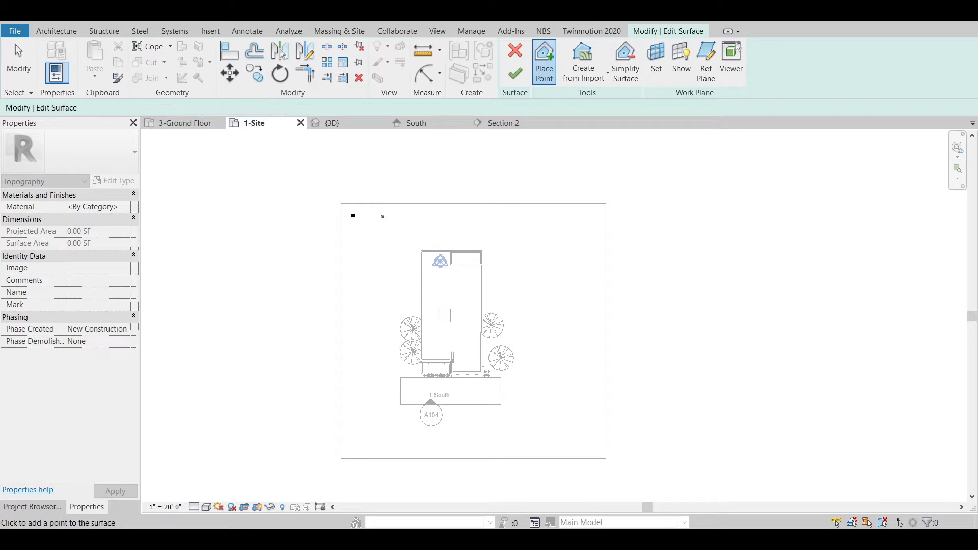
pyautogui.click(356, 241)
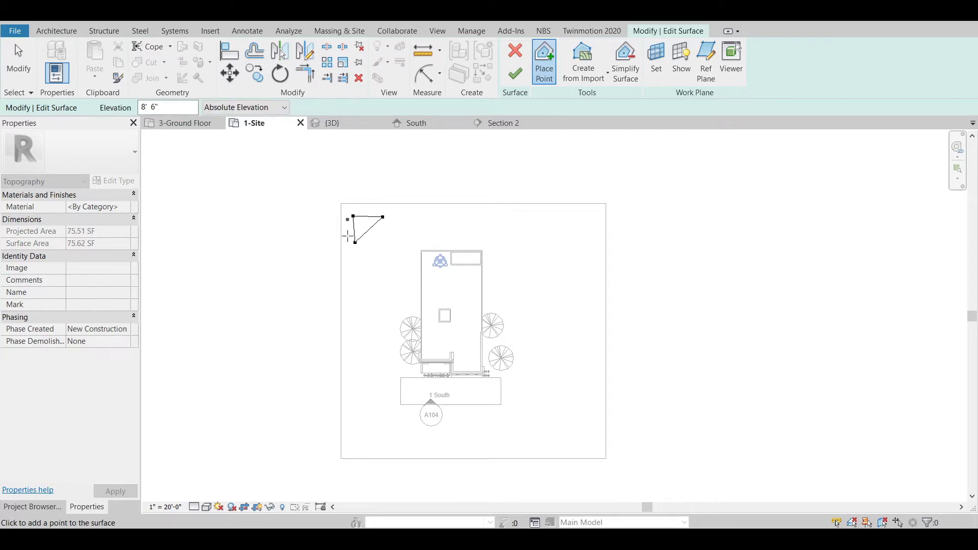
pyautogui.click(376, 234)
# - Add two points at elevation 8' 0", one farther along the north edge and one farther down the west edge
pyautogui.click(173, 105)
pyautogui.write('8')
pyautogui.click(410, 219)
pyautogui.click(357, 266)
# - Continue the north and west edges of the surface with one point each at elevation 7' 6"
pyautogui.click(153, 108)
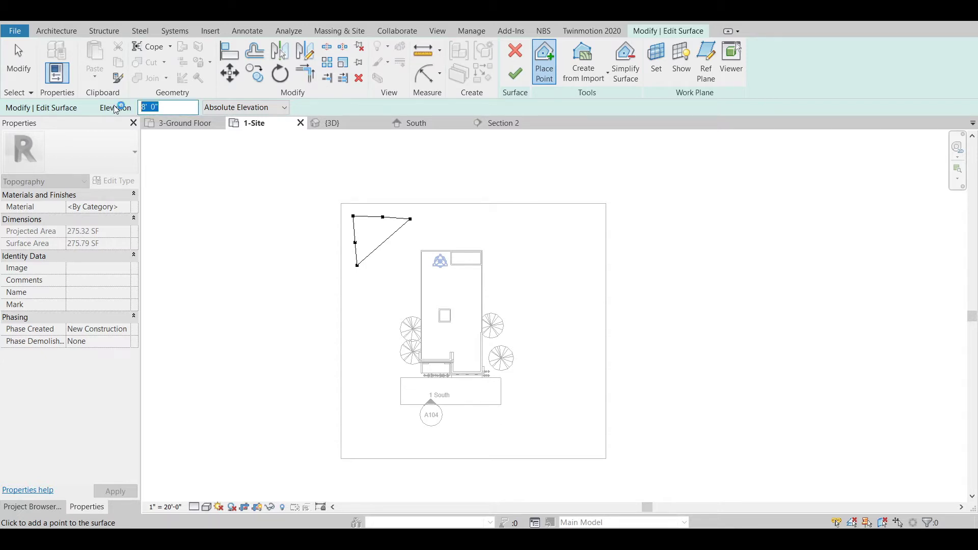
pyautogui.write('7\' 6"')
pyautogui.click(356, 286)
pyautogui.click(436, 218)
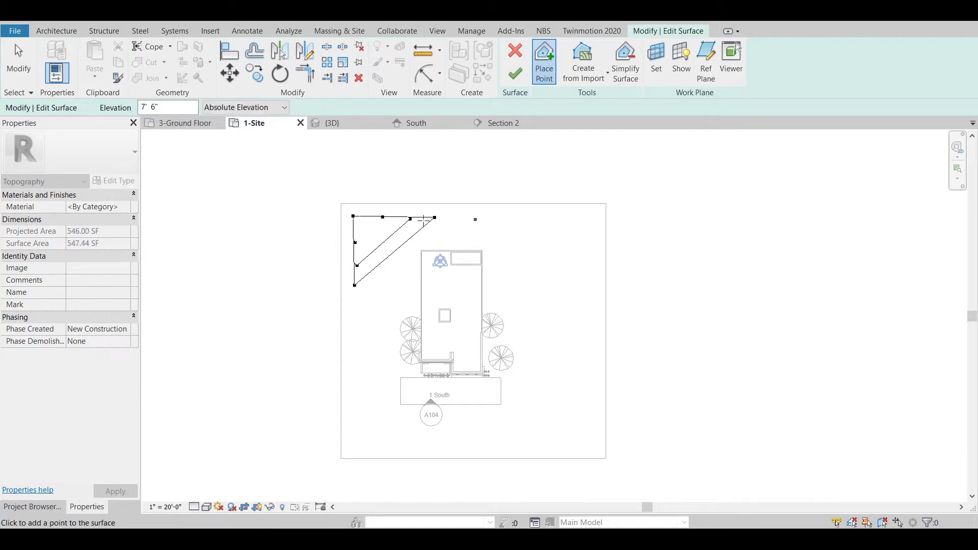
pyautogui.click(374, 251)
# - Extend the surface's north and west edges with more points, lowering the elevation to 7' 0" and on to 5' 6"
pyautogui.tripleClick(153, 107)
pyautogui.write('7\' 0"')
pyautogui.click(465, 217)
pyautogui.click(504, 218)
pyautogui.click(356, 338)
pyautogui.write('5\' 6"')
pyautogui.click(535, 221)
pyautogui.click(559, 222)
pyautogui.click(359, 387)
# - Place points down the surface's east edge and lower west edge, with elevations descending to 2' 0" and 1' 6"
pyautogui.write('2\' 0"')
pyautogui.click(575, 218)
pyautogui.click(575, 250)
pyautogui.click(357, 433)
pyautogui.click(574, 288)
pyautogui.click(573, 323)
pyautogui.click(359, 408)
pyautogui.click(572, 351)
pyautogui.click(571, 413)
pyautogui.write('1\' 6"')
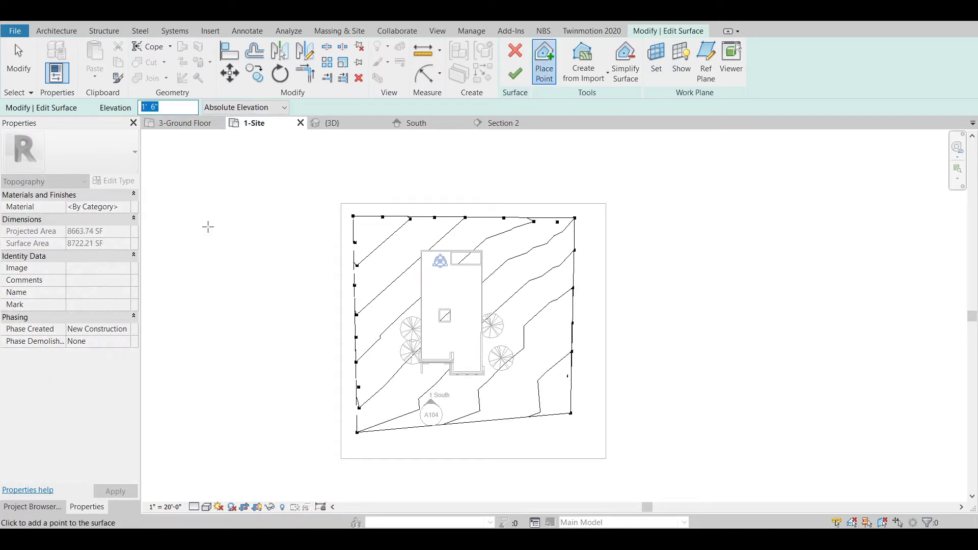
# - Place a point at elevation 1' 0" in the south-east corner and one at -1' 0" on the south edge
pyautogui.write('1\' 0"')
pyautogui.click(570, 432)
pyautogui.doubleClick(141, 107)
pyautogui.press('Home')
pyautogui.write('-')
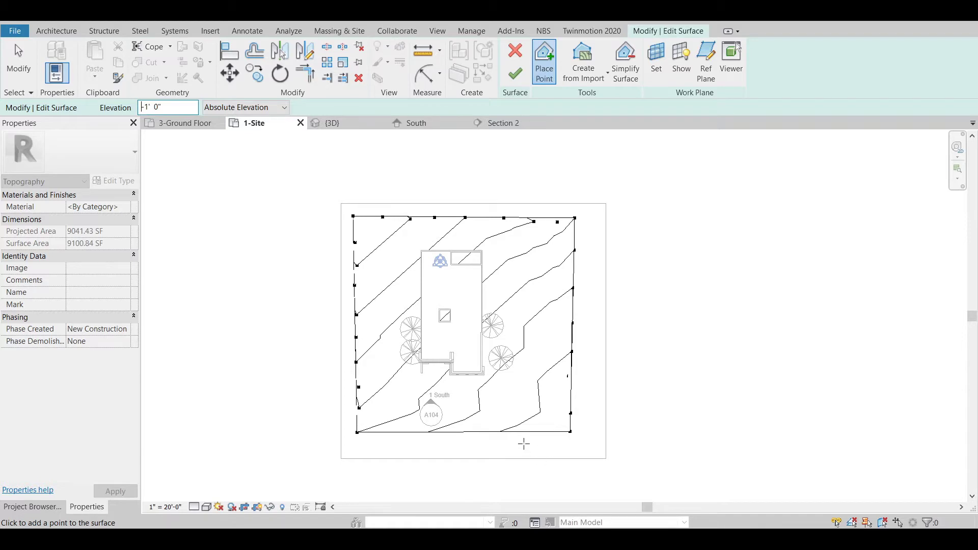
pyautogui.click(540, 441)
# - Add two points at elevation 2' 0" along the south edge and finish the toposurface
pyautogui.doubleClick(131, 107)
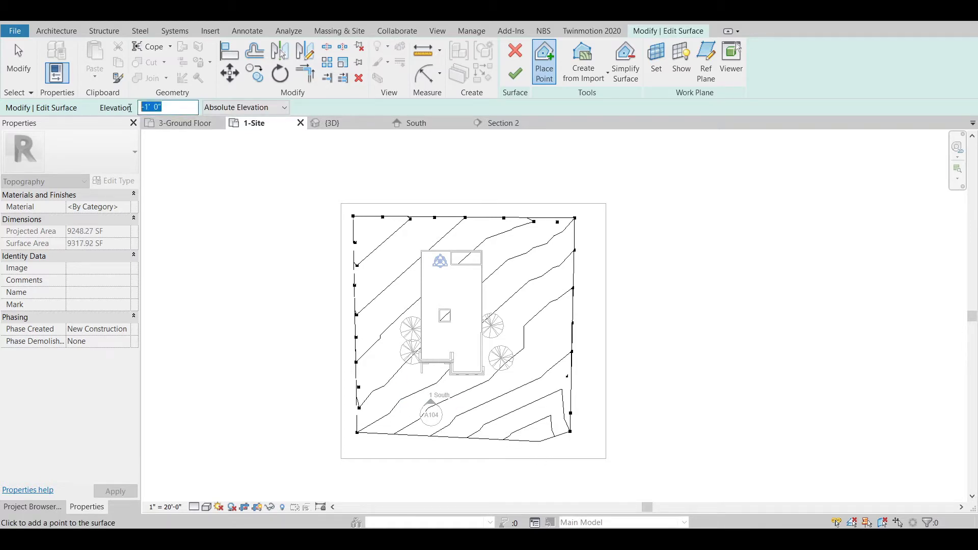
pyautogui.write('2')
pyautogui.click(443, 449)
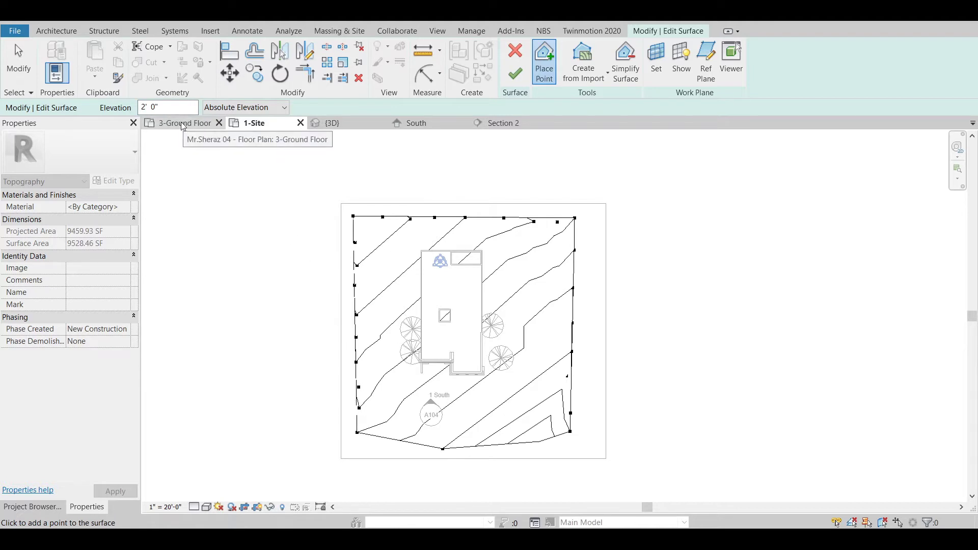
pyautogui.doubleClick(153, 108)
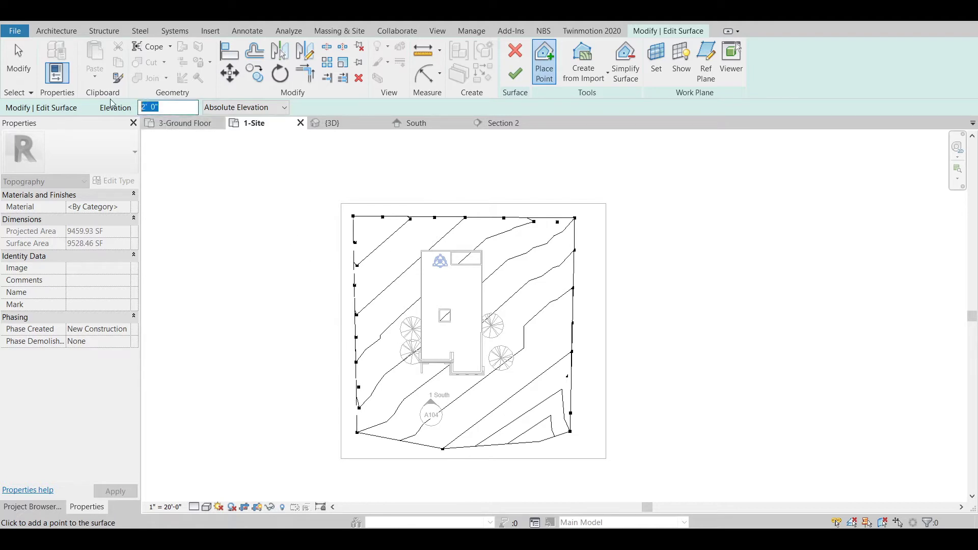
pyautogui.click(384, 449)
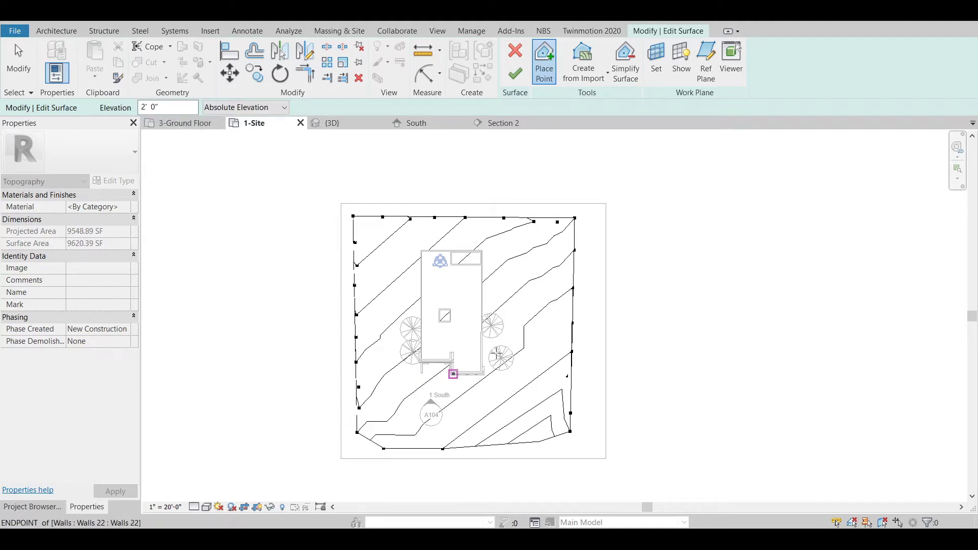
pyautogui.click(397, 270)
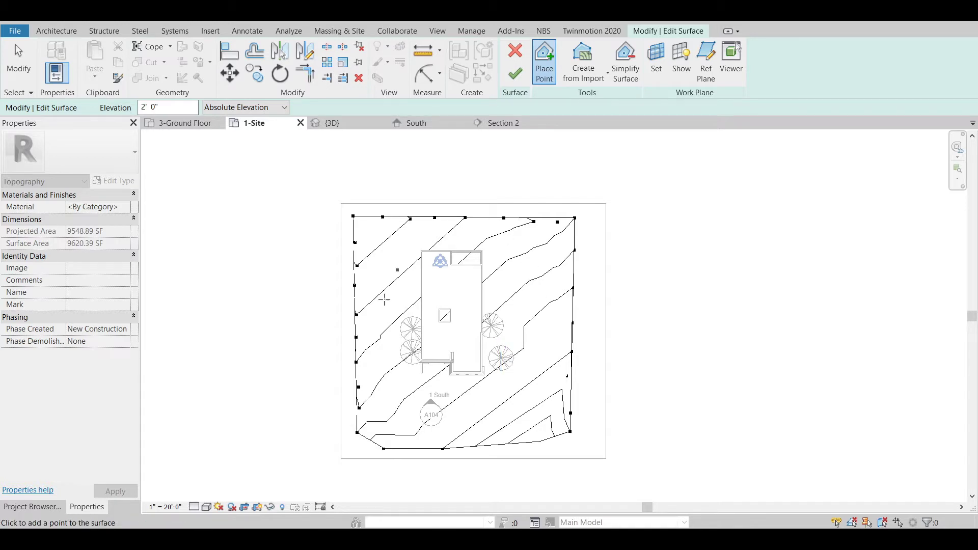
pyautogui.click(516, 77)
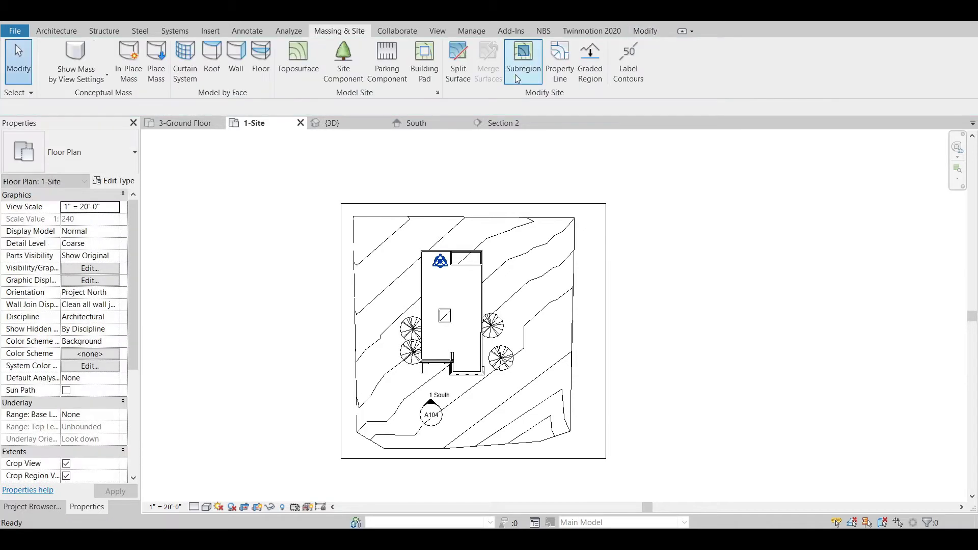
# - Examine the new toposurface around the house in the 3D view
pyautogui.click(327, 126)
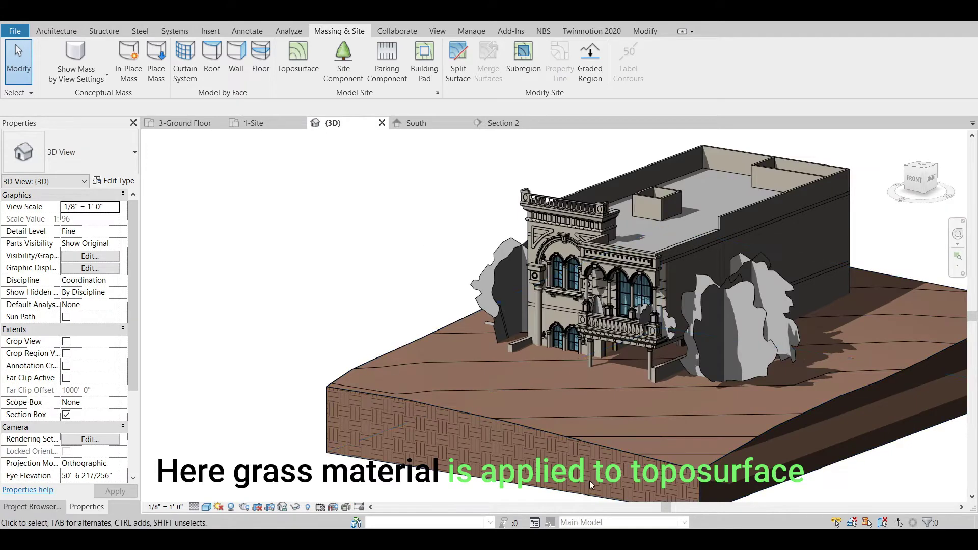
pyautogui.scroll(4, 412, 351)
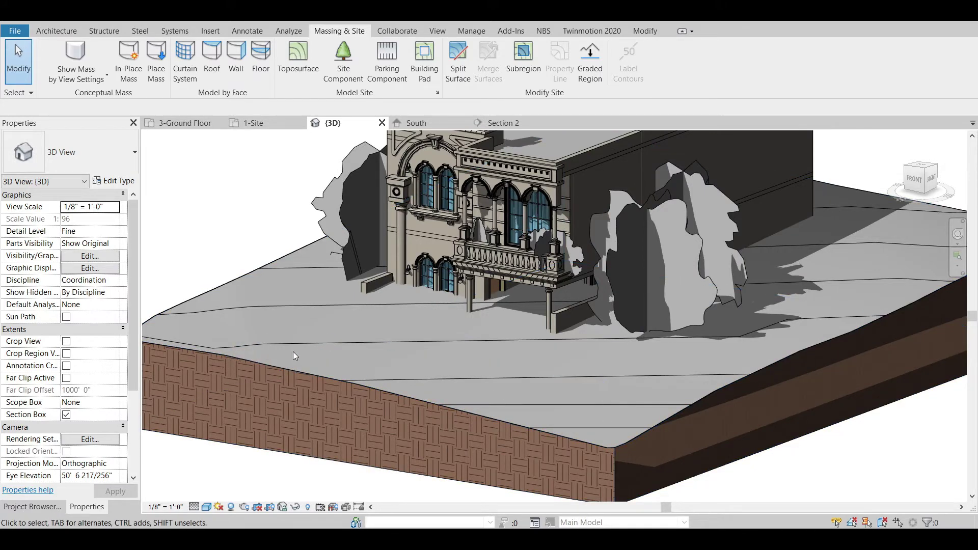
# - Examine in Section 2 how the terrain sits against the ground floor slab, the garage level and the entrance ramp
pyautogui.click(259, 127)
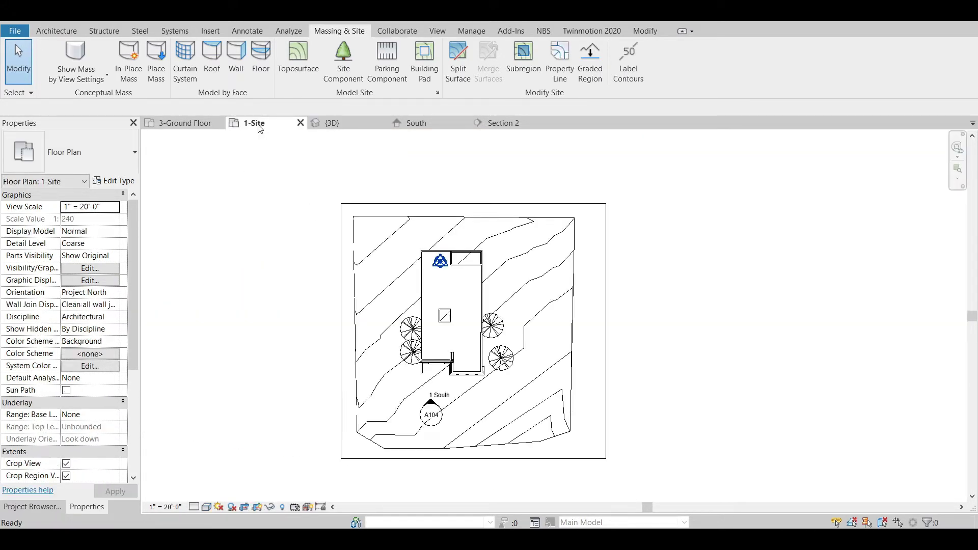
pyautogui.click(502, 123)
pyautogui.scroll(-3, 688, 300)
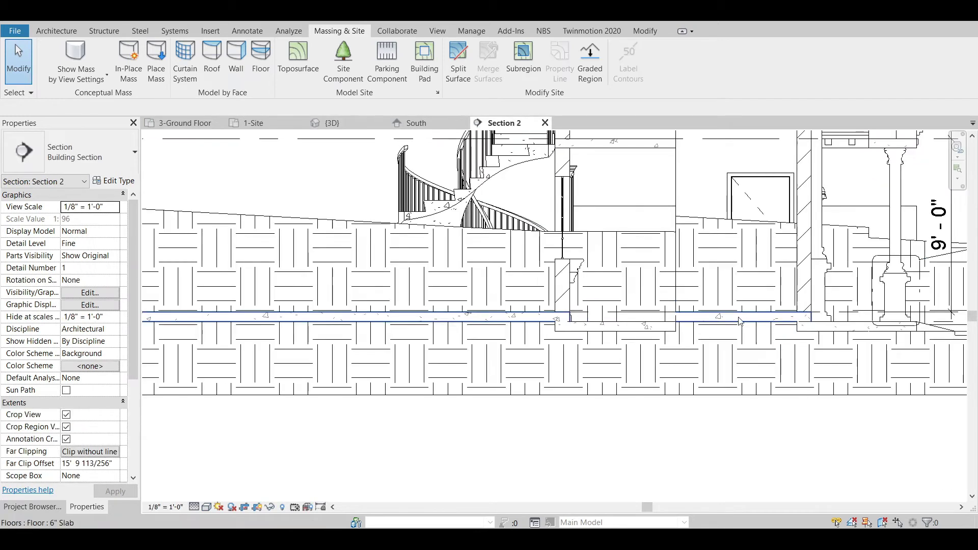
pyautogui.moveTo(463, 279); pyautogui.dragTo(356, 275, button='middle')
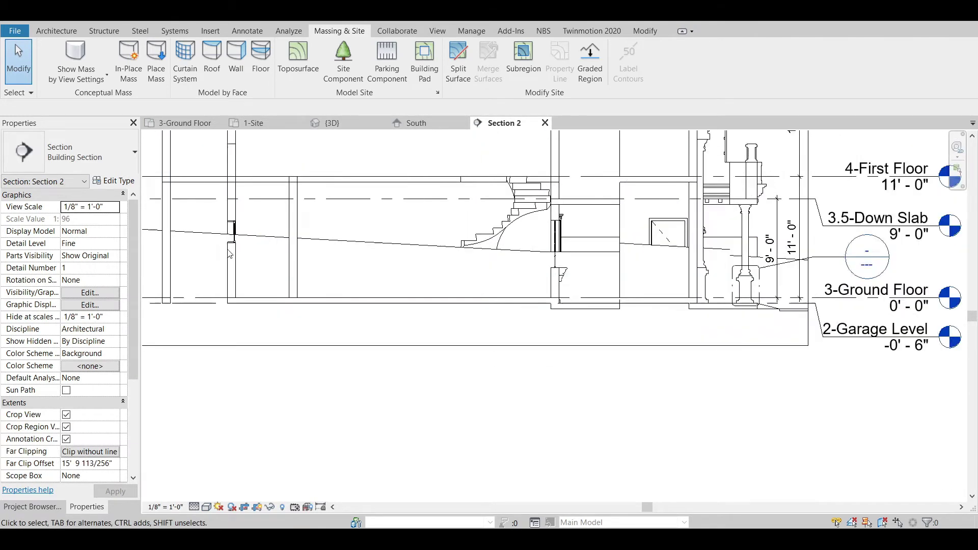
pyautogui.scroll(-2, 357, 275)
pyautogui.moveTo(272, 266); pyautogui.dragTo(359, 267, button='middle')
pyautogui.scroll(-1, 359, 266)
pyautogui.scroll(5, 831, 295)
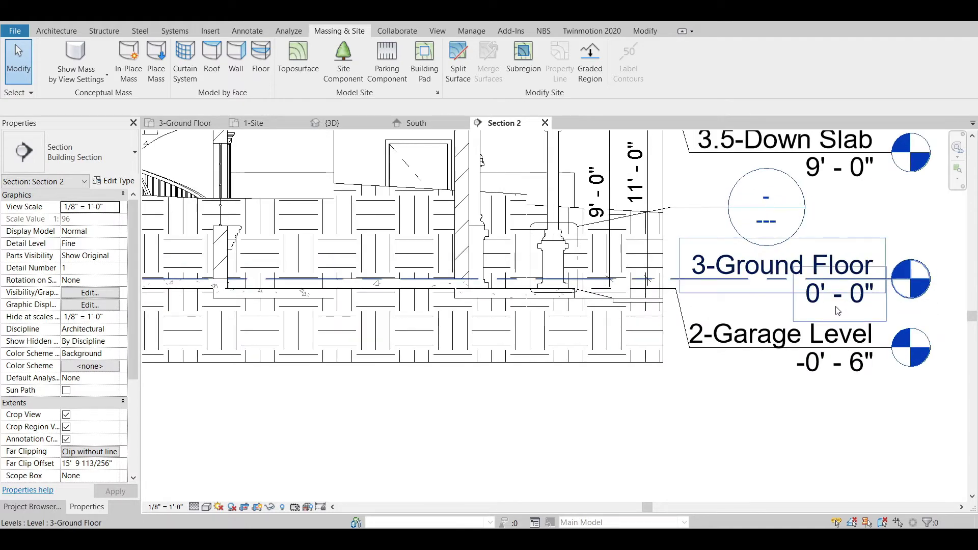
pyautogui.moveTo(839, 310); pyautogui.dragTo(832, 327, button='middle')
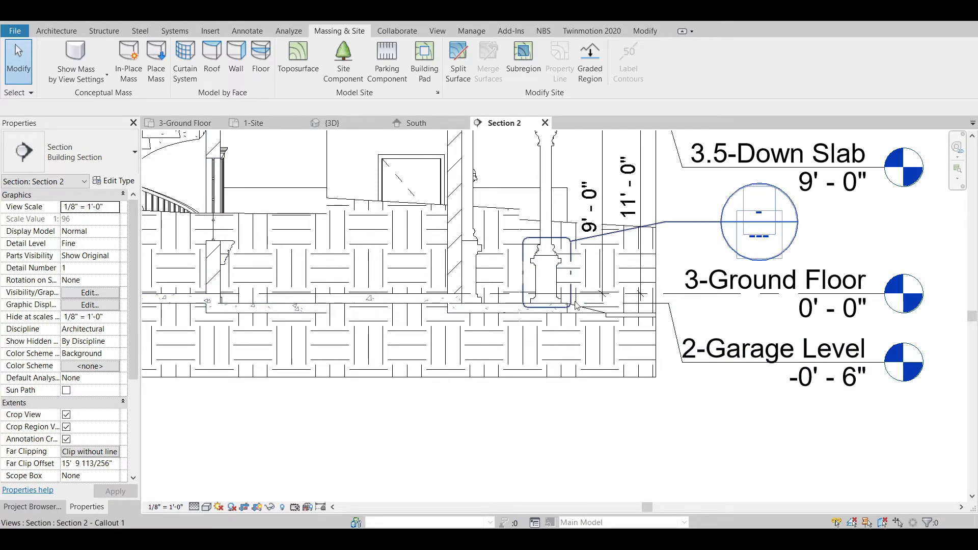
pyautogui.scroll(5, 640, 327)
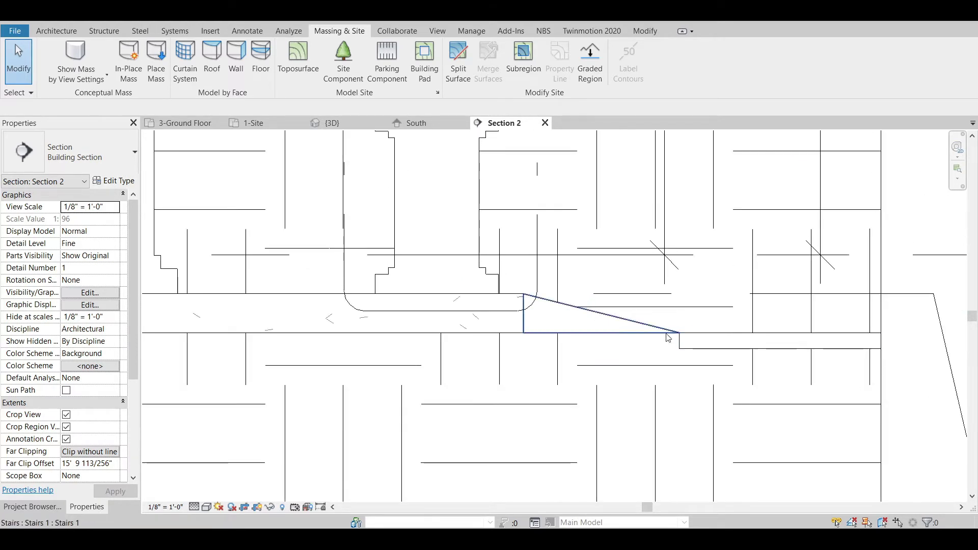
pyautogui.scroll(-1, 614, 336)
pyautogui.scroll(-5, 610, 341)
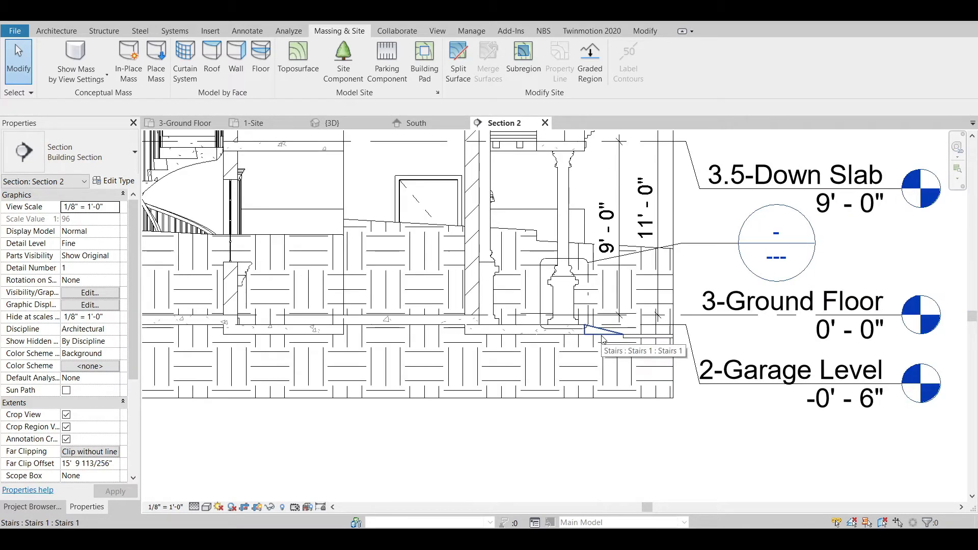
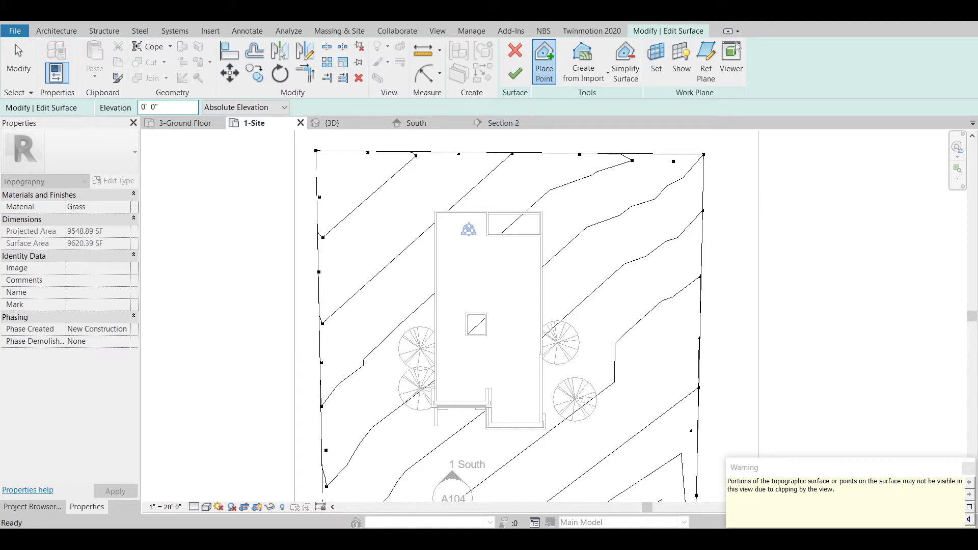
# - Place a surface point at absolute elevation 0' 0" on the house's north-west corner
pyautogui.scroll(5, 433, 209)
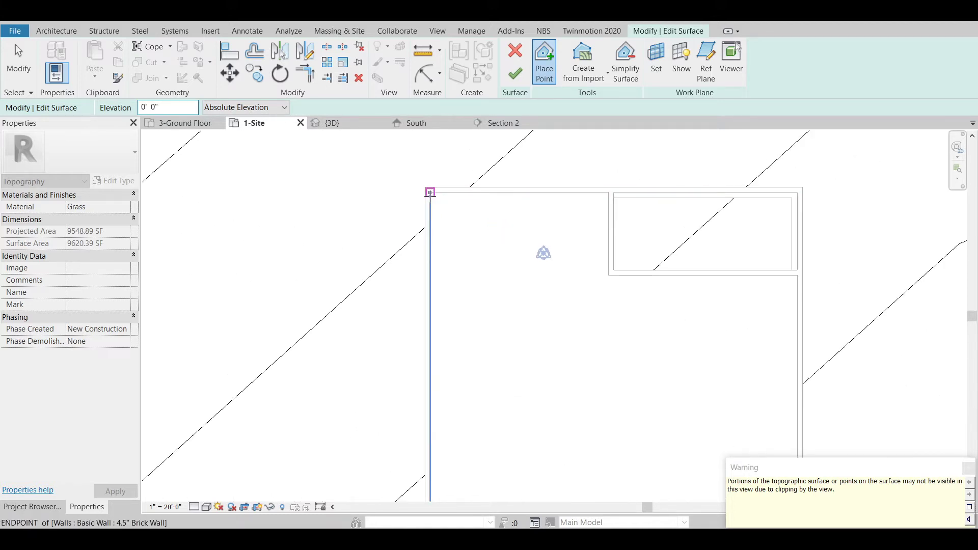
pyautogui.scroll(2, 431, 193)
pyautogui.click(425, 184)
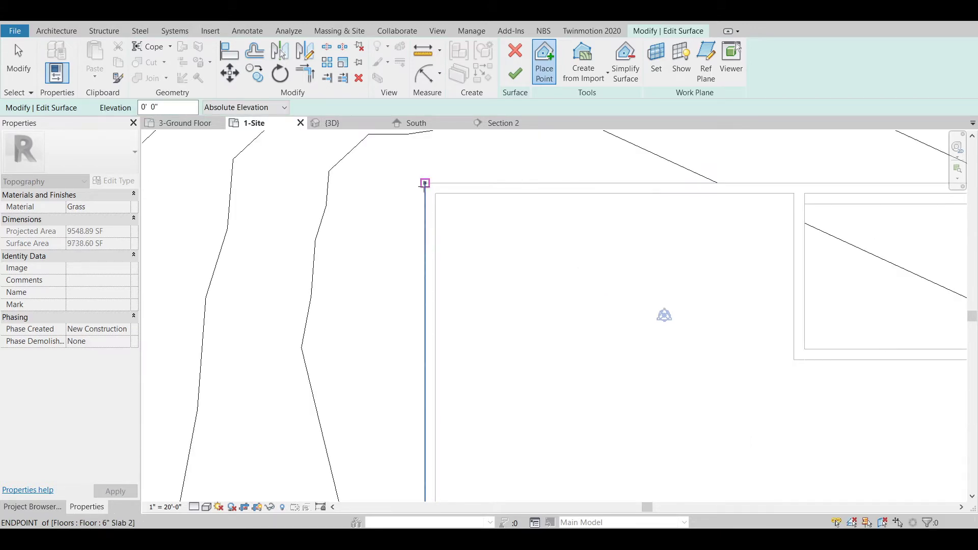
# - In the 3-Ground Floor plan, place 0' 0" points near the middle of the house's north wall and at its north-east corner
pyautogui.click(188, 123)
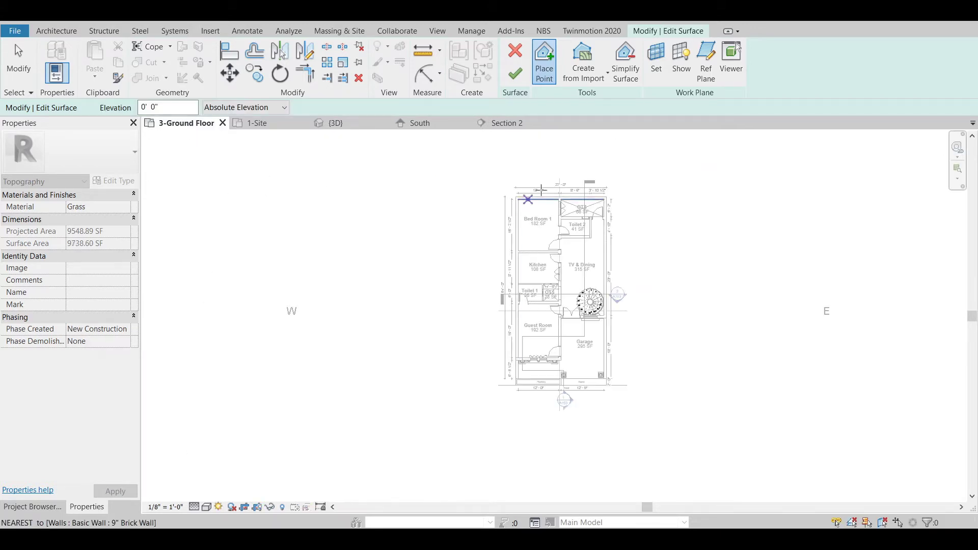
pyautogui.scroll(5, 537, 198)
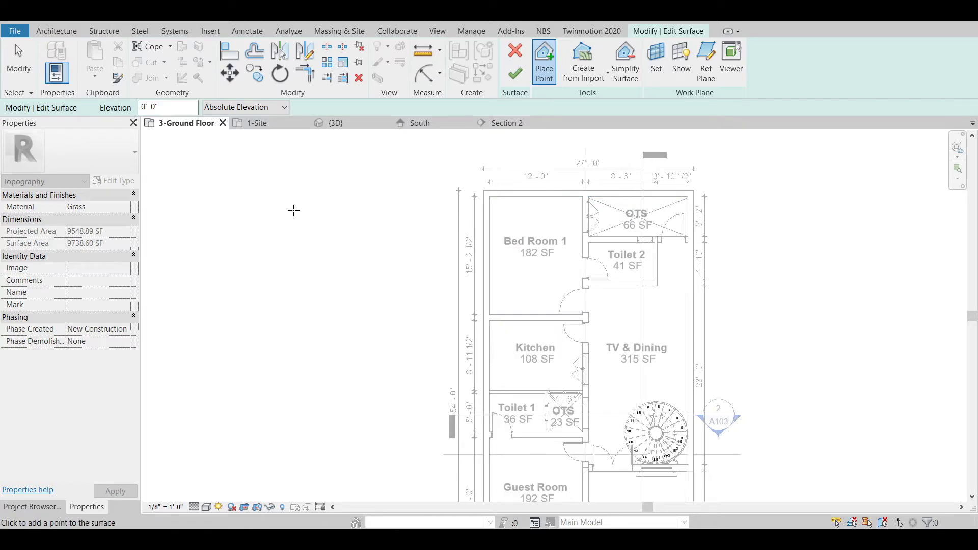
pyautogui.scroll(-3, 338, 228)
pyautogui.scroll(1, 350, 228)
pyautogui.scroll(2, 349, 228)
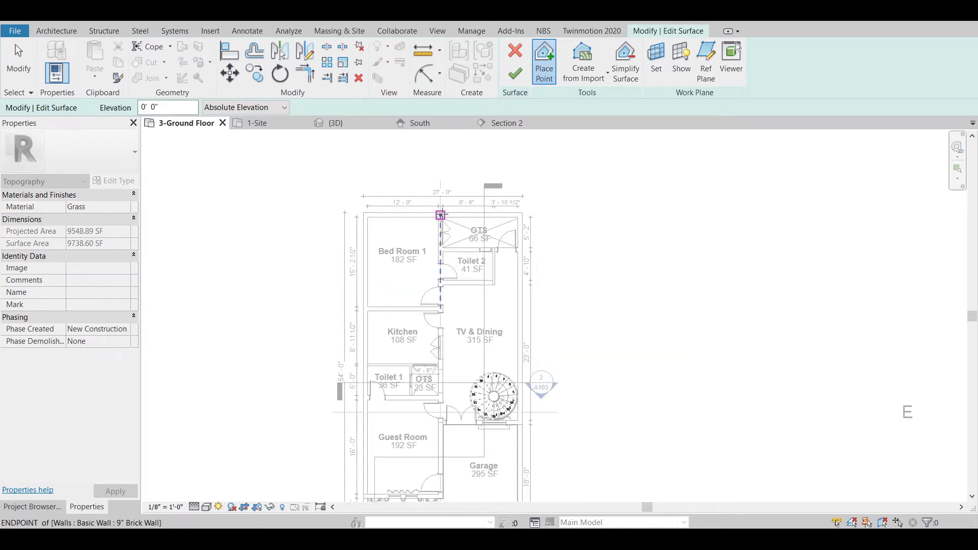
pyautogui.scroll(3, 441, 216)
pyautogui.click(439, 211)
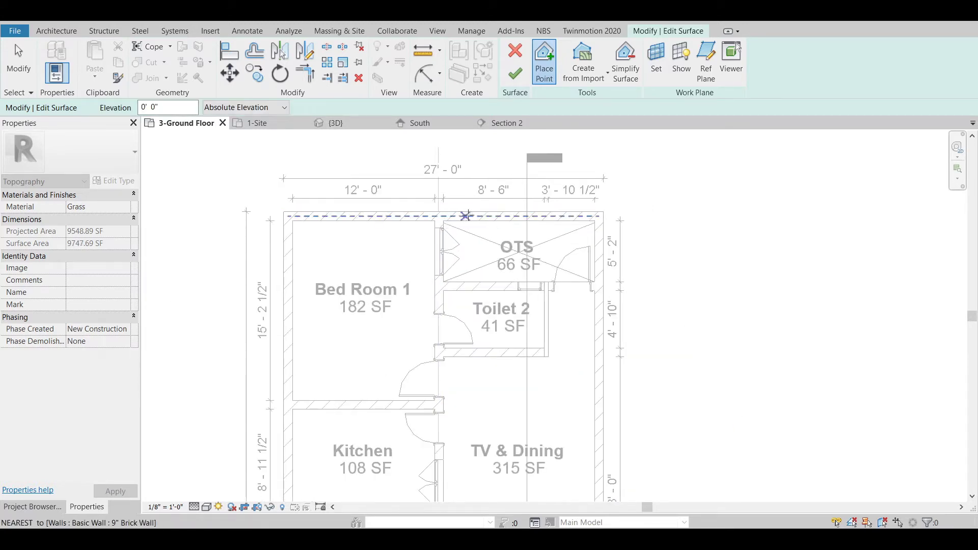
pyautogui.click(608, 212)
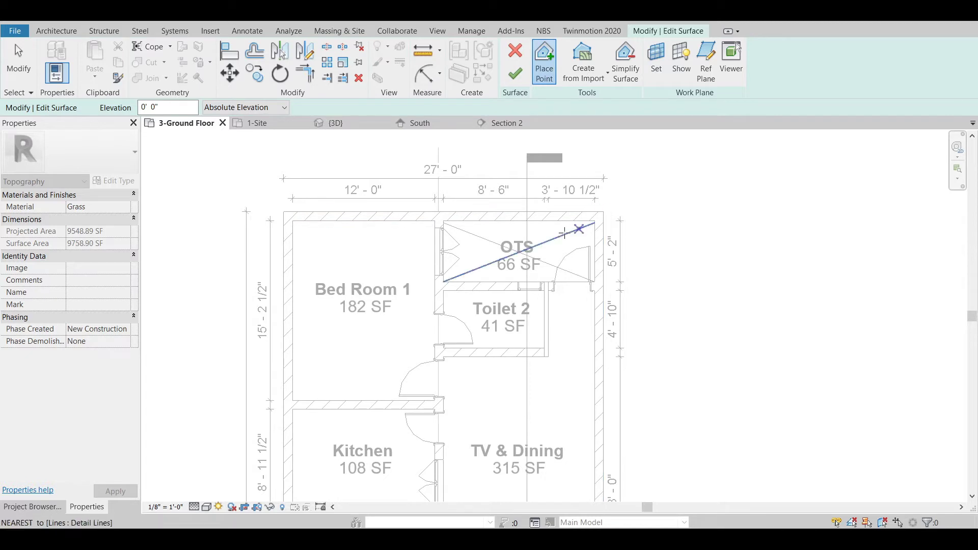
# - Place 0' 0" points along the east side, at the ramp's south-east corner, between ramp and planting, and at the planting's south-west corner
pyautogui.scroll(-3, 545, 201)
pyautogui.scroll(2, 570, 328)
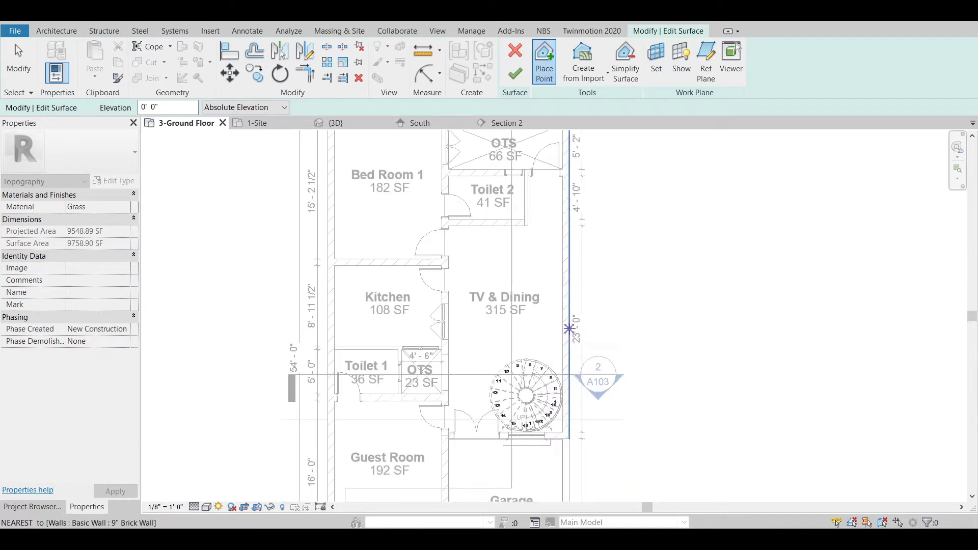
pyautogui.scroll(-3, 570, 328)
pyautogui.scroll(3, 561, 367)
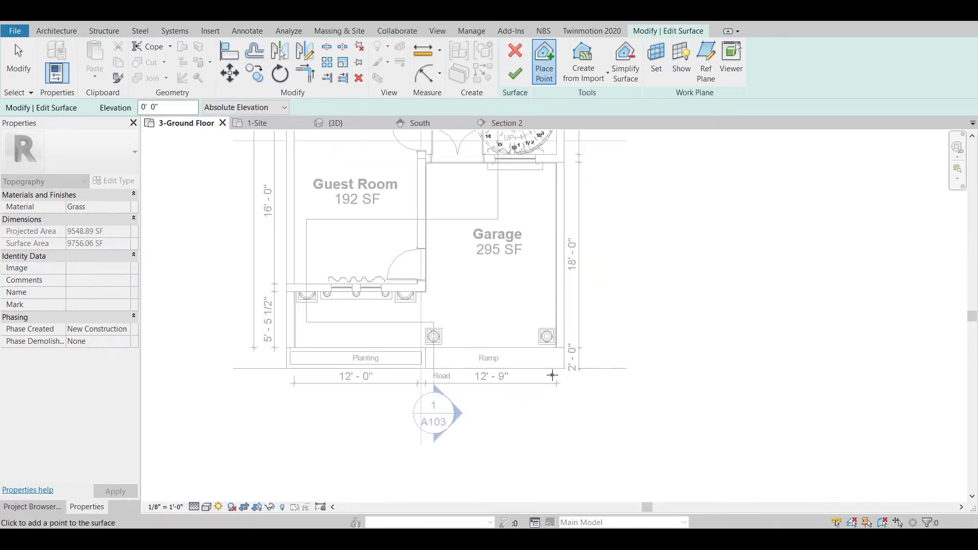
pyautogui.click(564, 367)
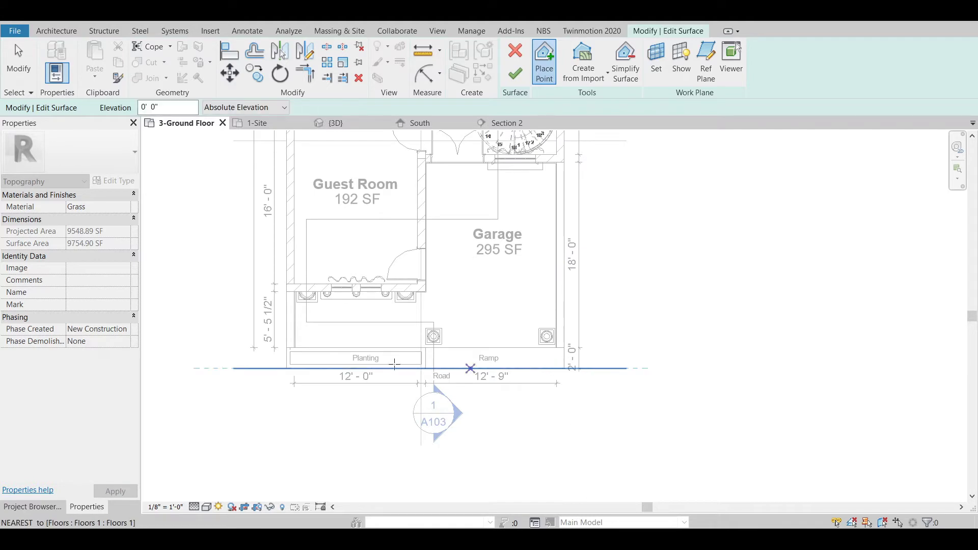
pyautogui.click(421, 368)
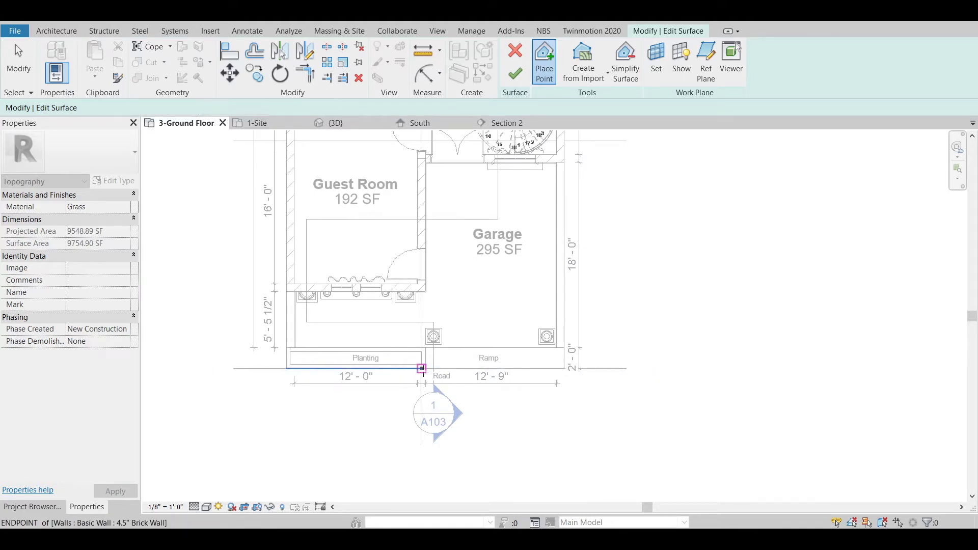
pyautogui.click(286, 368)
# - Add a 0' 0" point on the house's west edge at the north-west corner of the planting bed
pyautogui.scroll(5, 304, 327)
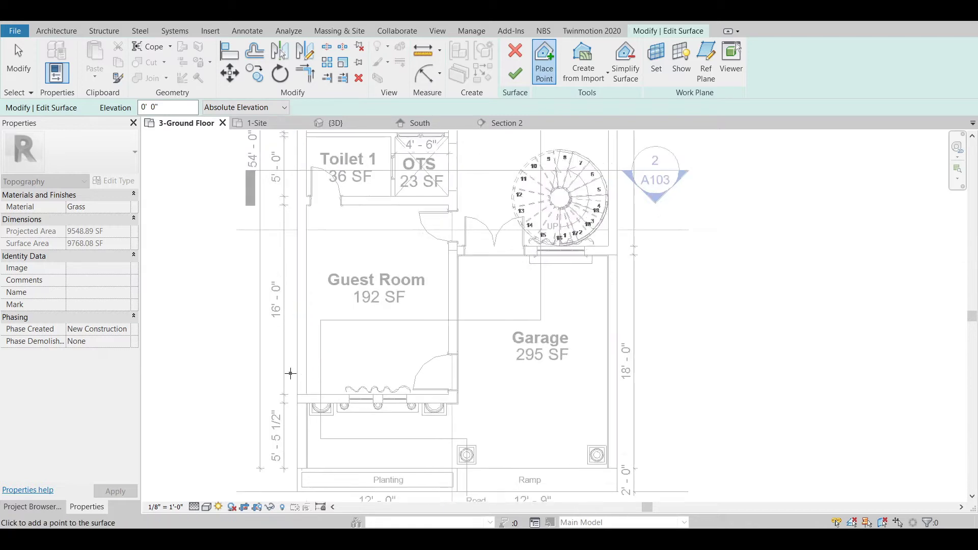
pyautogui.scroll(-2, 305, 433)
pyautogui.scroll(3, 301, 464)
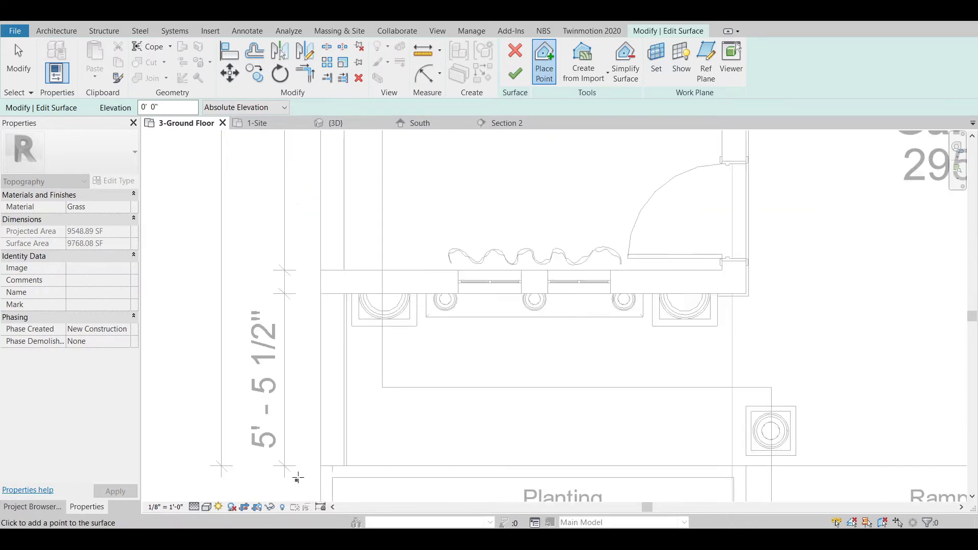
pyautogui.scroll(-2, 320, 465)
pyautogui.scroll(4, 520, 415)
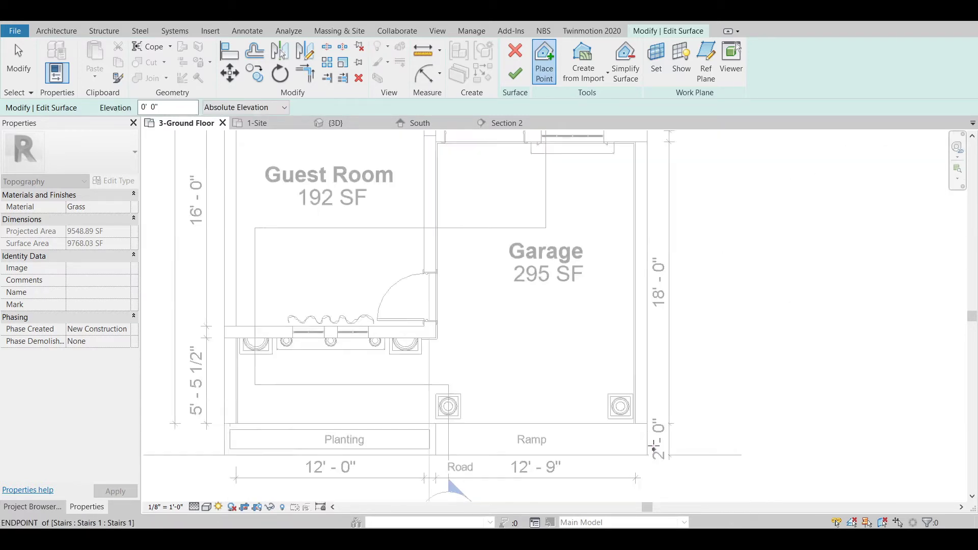
pyautogui.click(642, 408)
# - Add two 0' 0" points along the outer face of the west wall, beside Toilet 1 and Bed Room 1
pyautogui.scroll(-3, 642, 407)
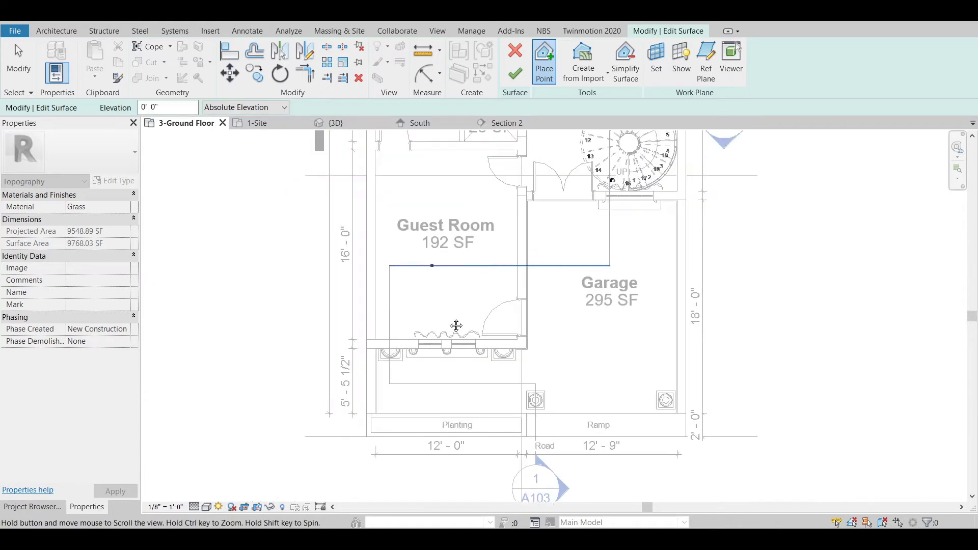
pyautogui.scroll(2, 402, 337)
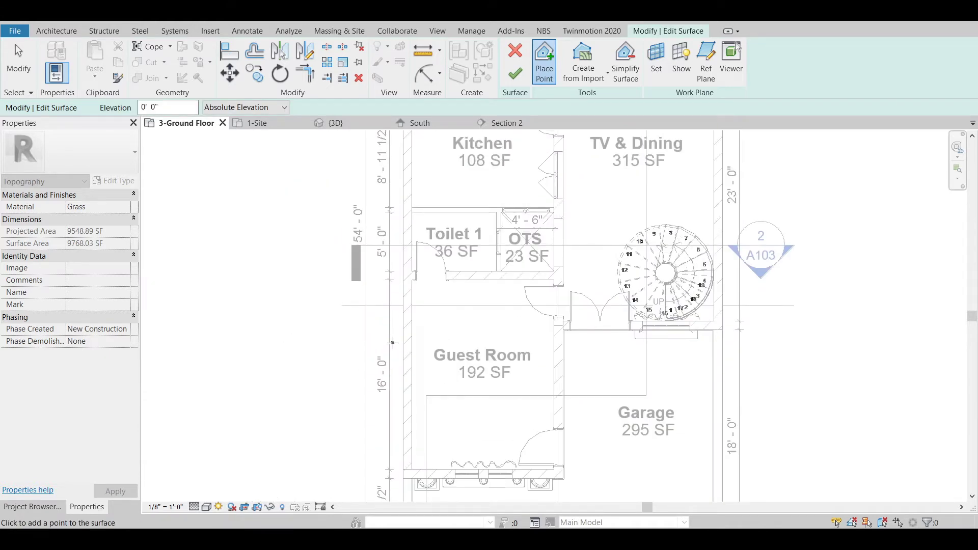
pyautogui.click(402, 268)
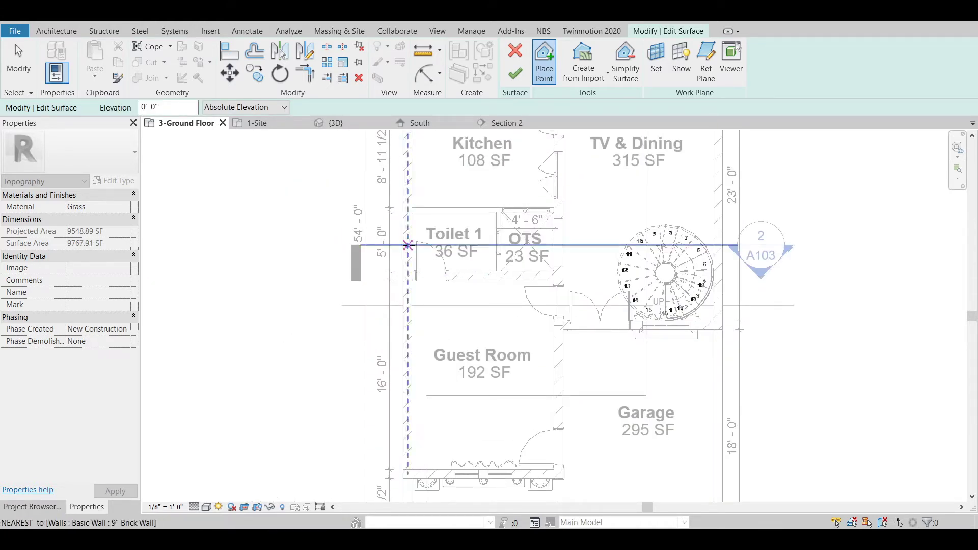
pyautogui.moveTo(433, 193); pyautogui.dragTo(456, 387, button='middle')
pyautogui.moveTo(398, 201); pyautogui.dragTo(403, 383, button='middle')
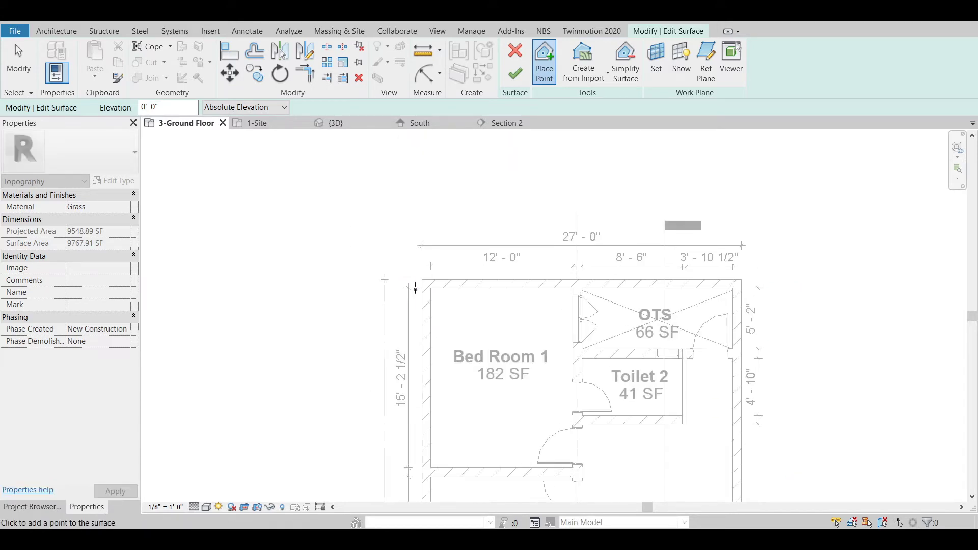
pyautogui.click(422, 395)
# - Examine in the 1-Site plan how the contours run around the house and in front of the ramp
pyautogui.click(270, 123)
pyautogui.scroll(-5, 402, 244)
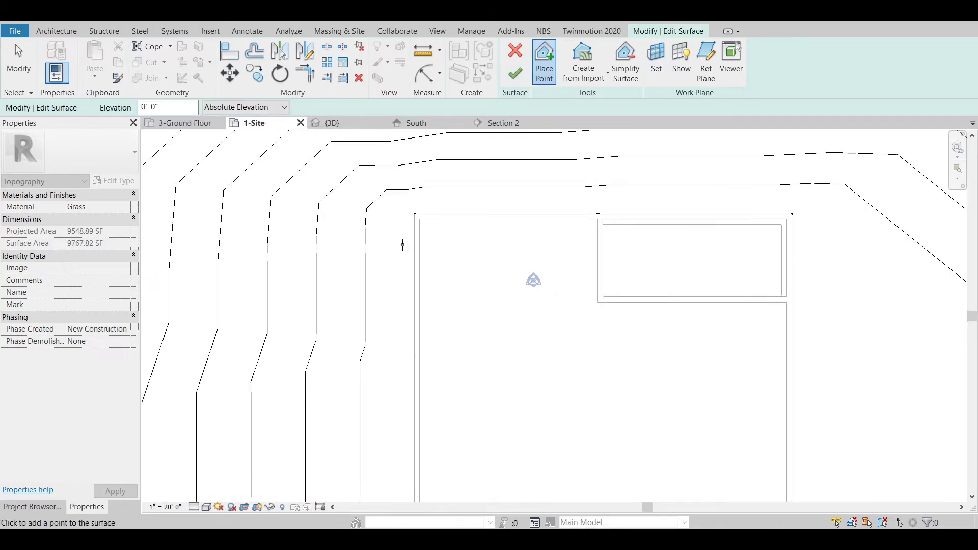
pyautogui.moveTo(411, 322); pyautogui.dragTo(431, 229, button='middle')
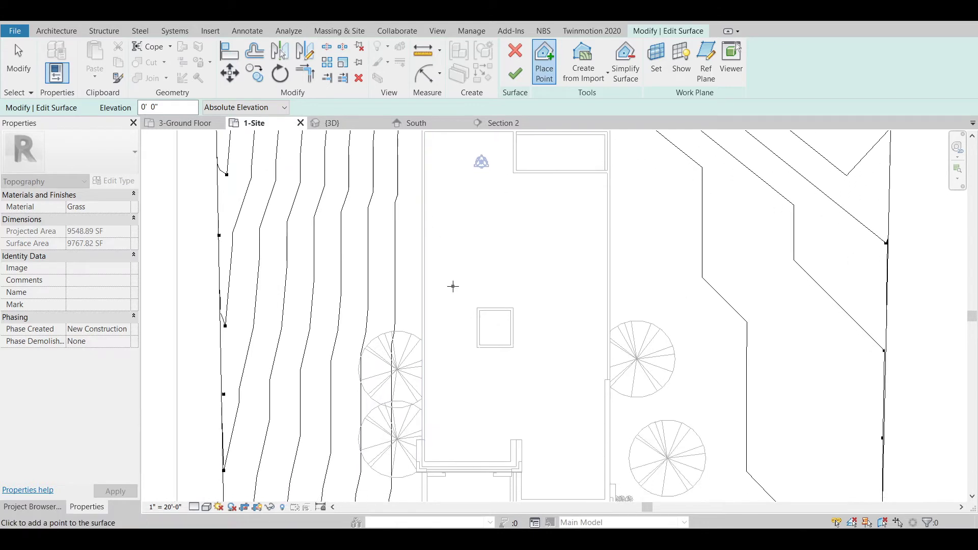
pyautogui.scroll(-1, 452, 286)
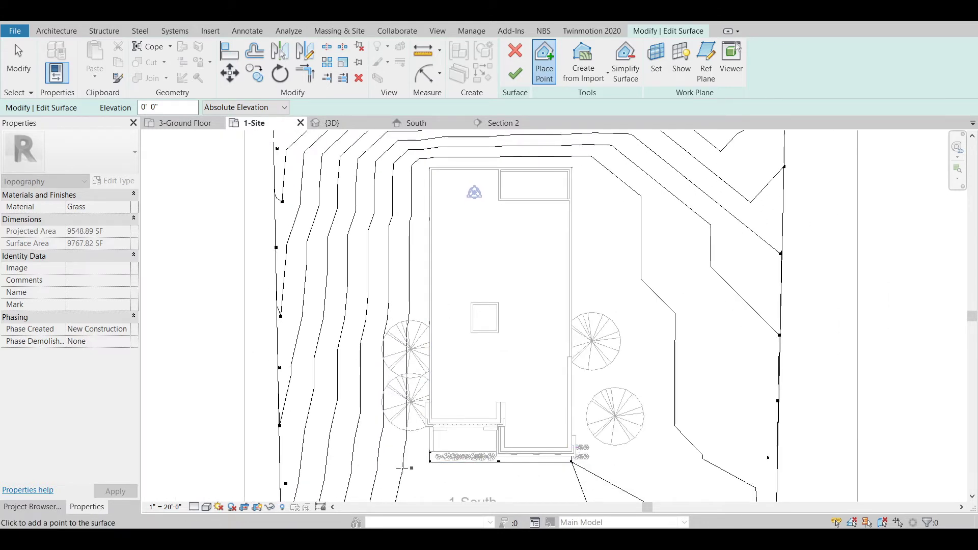
pyautogui.click(517, 436)
pyautogui.scroll(-2, 526, 444)
pyautogui.moveTo(515, 442); pyautogui.dragTo(519, 357, button='middle')
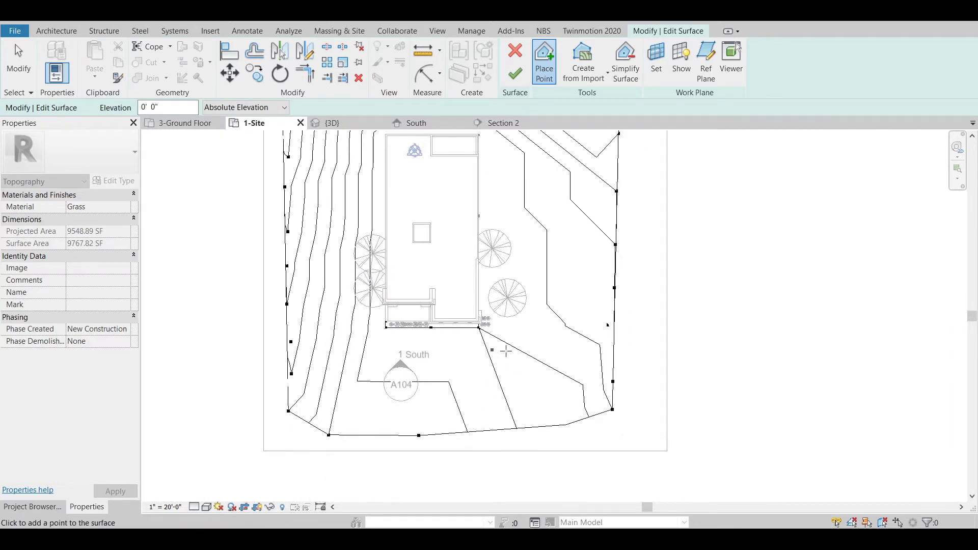
pyautogui.scroll(3, 506, 328)
pyautogui.scroll(4, 441, 308)
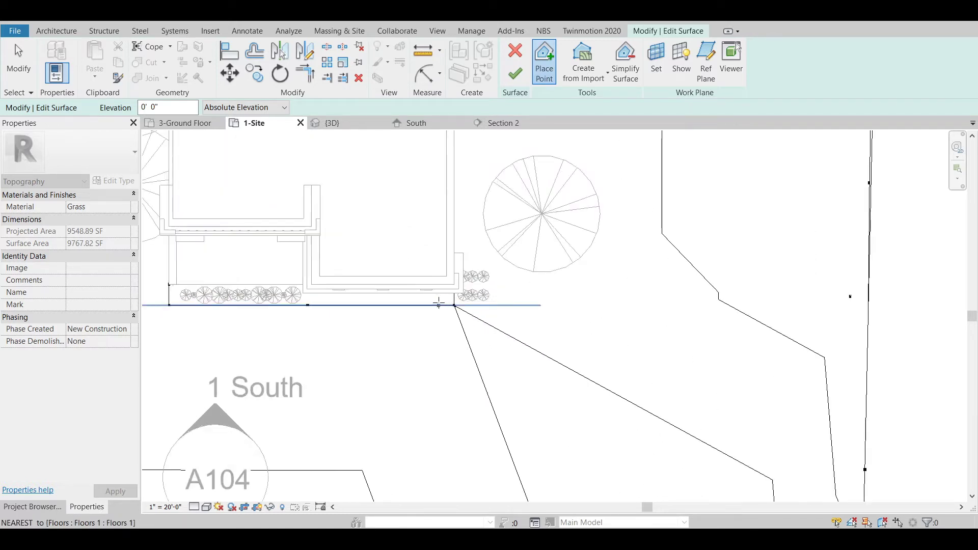
pyautogui.scroll(-4, 474, 293)
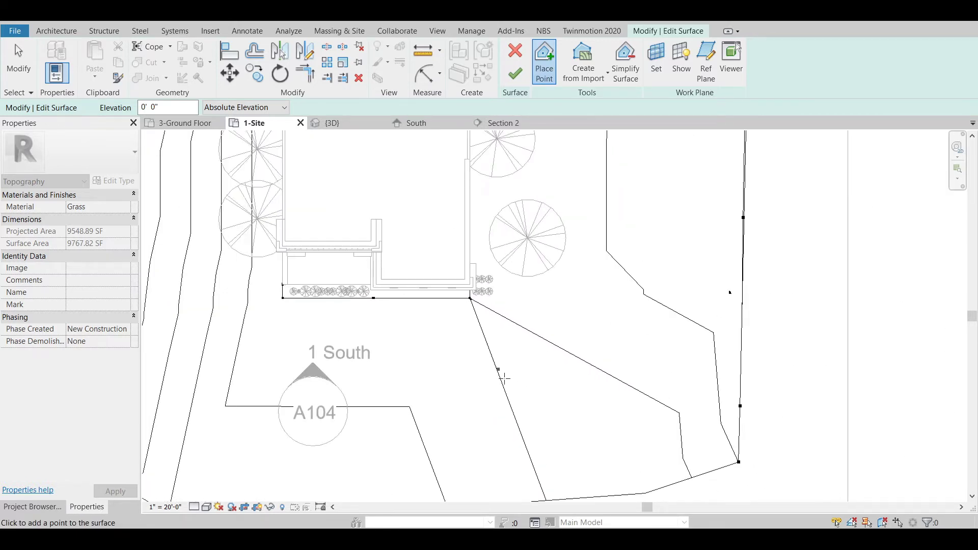
# - Undo a trial 0' 0" point placed south-east of the ramp and finish editing the toposurface
pyautogui.click(545, 394)
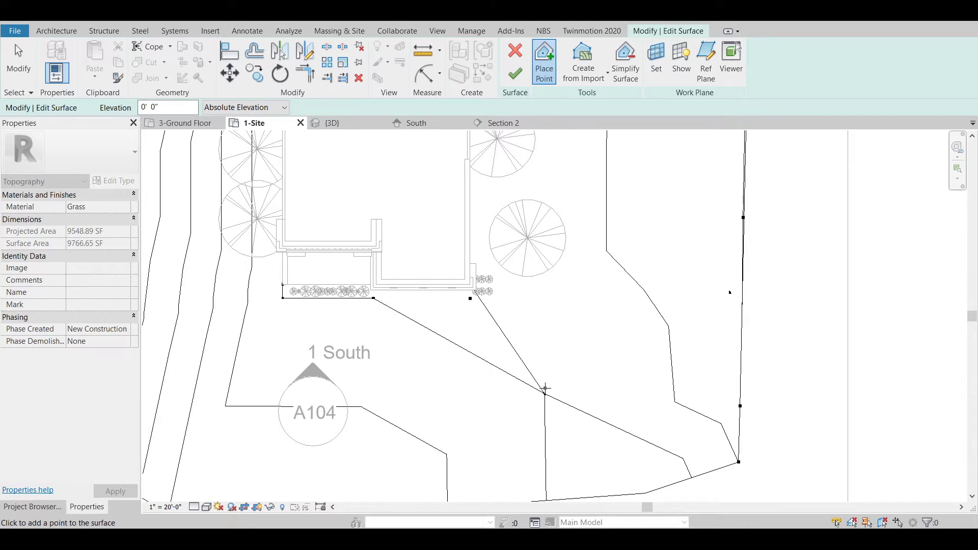
pyautogui.hotkey('ctrl', 'z')
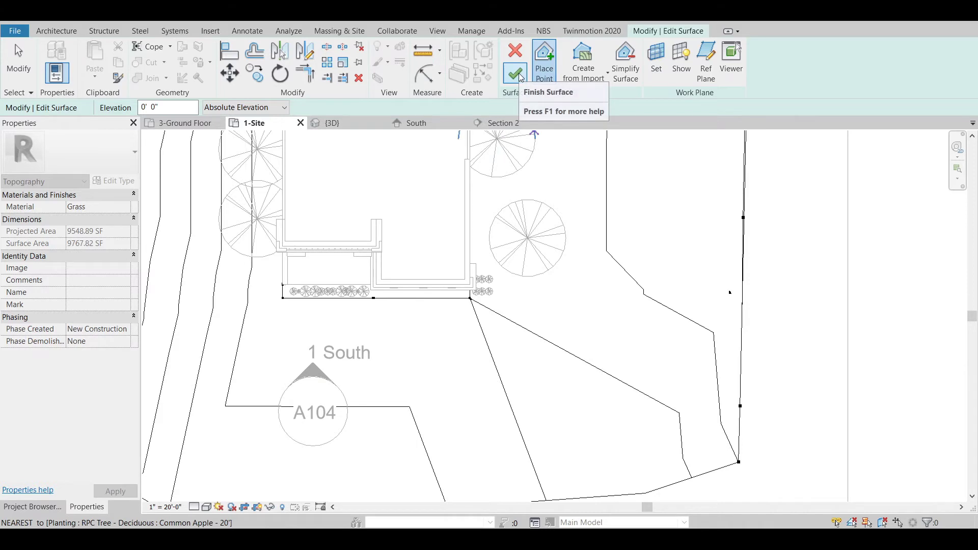
pyautogui.click(516, 74)
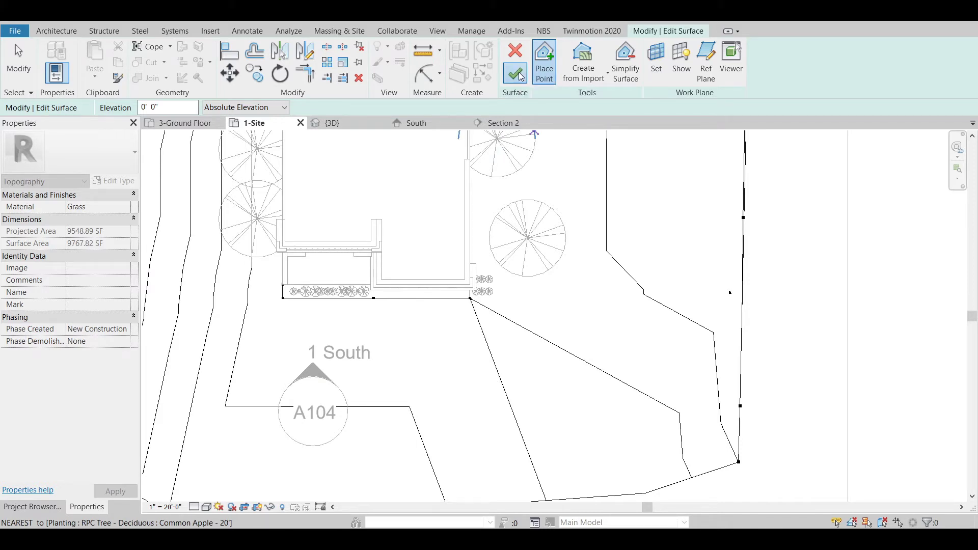
# - Examine in the 3D view how the edited terrain meets the ramp, planting and front of the house
pyautogui.click(328, 128)
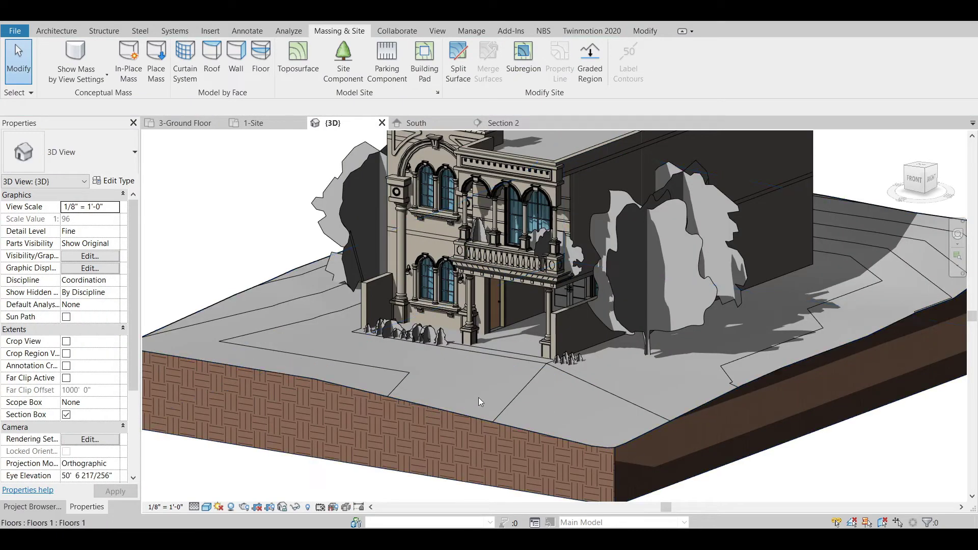
pyautogui.scroll(3, 550, 381)
pyautogui.scroll(2, 568, 345)
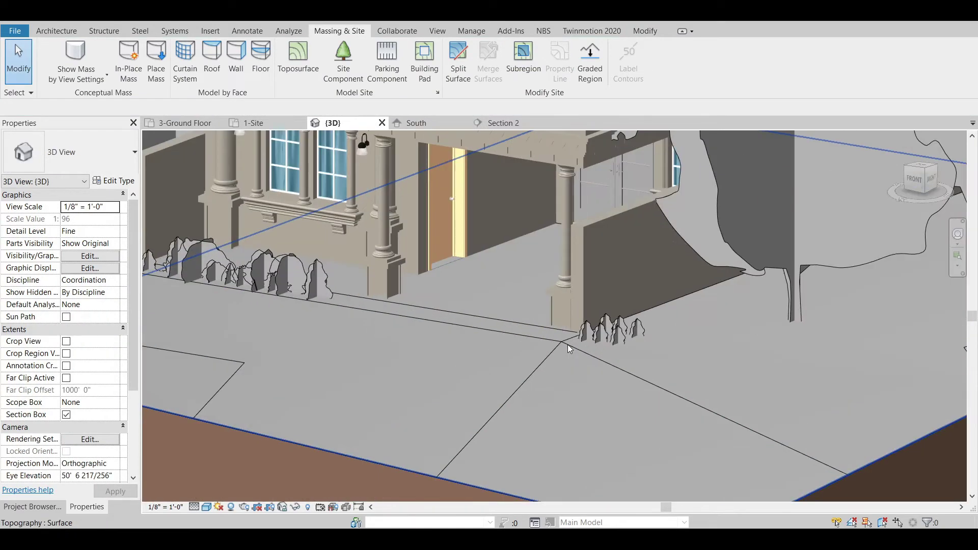
pyautogui.scroll(-5, 568, 344)
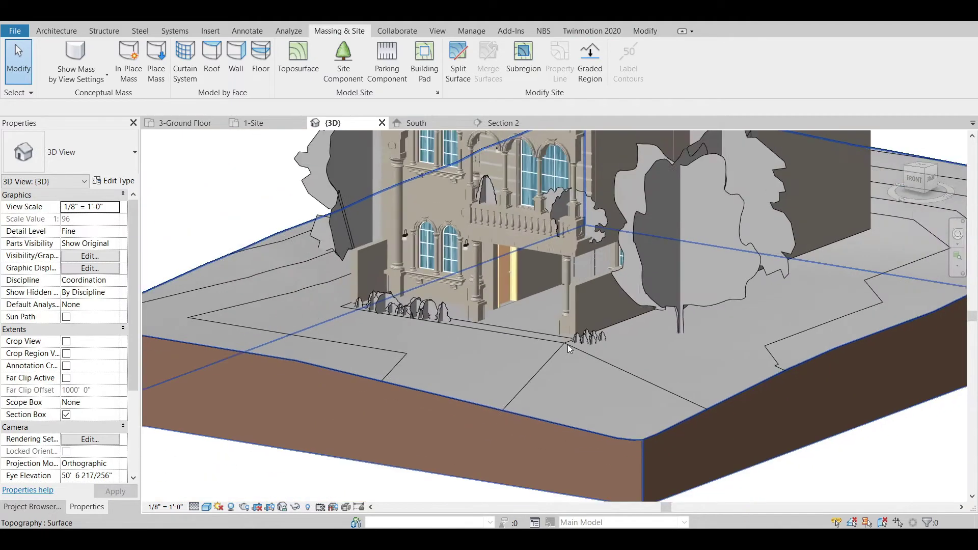
pyautogui.scroll(2, 567, 344)
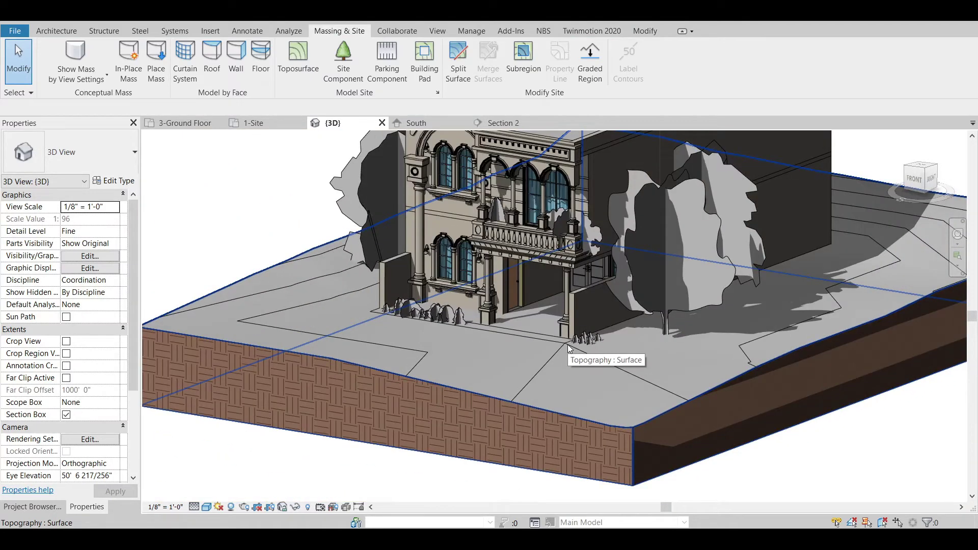
# - Select the toposurface and set the 3D view's visual style to Wireframe
pyautogui.click(398, 377)
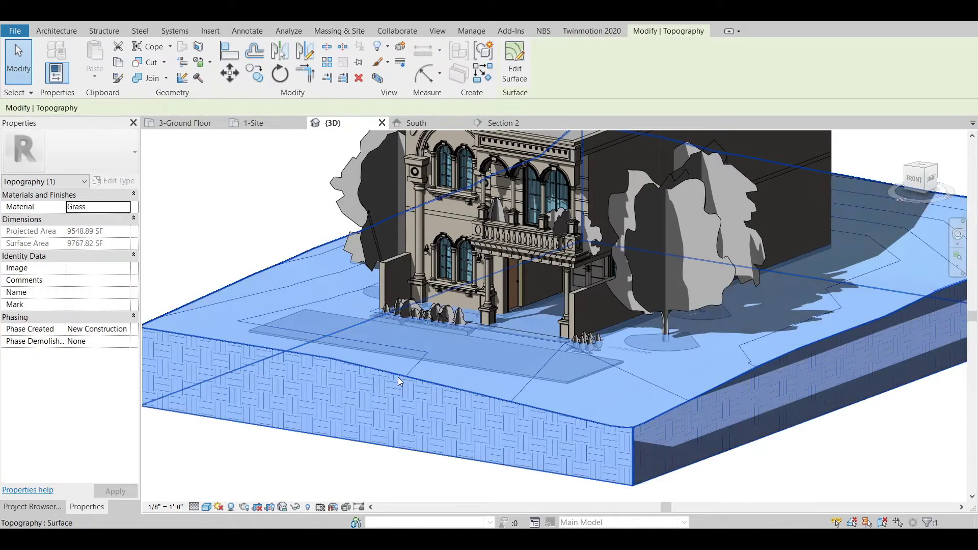
pyautogui.click(206, 507)
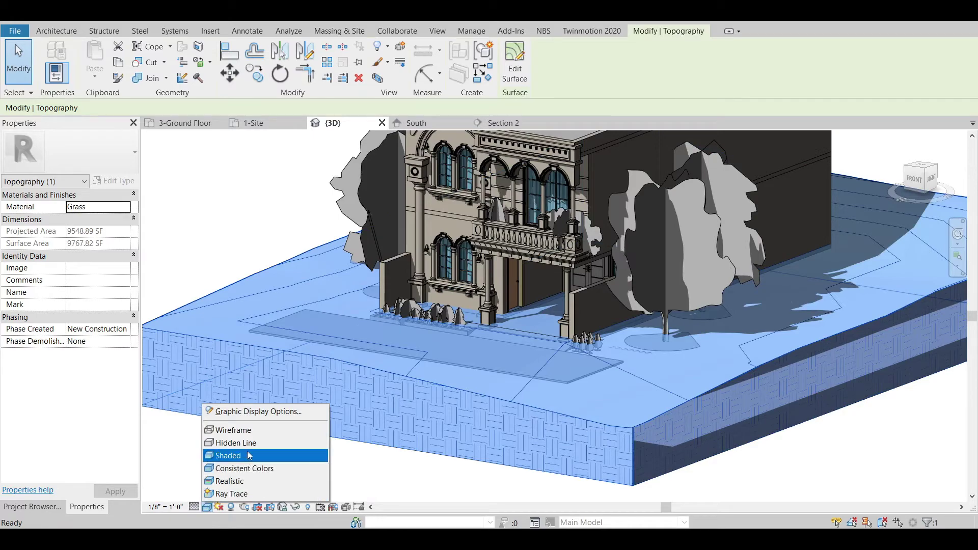
pyautogui.click(239, 431)
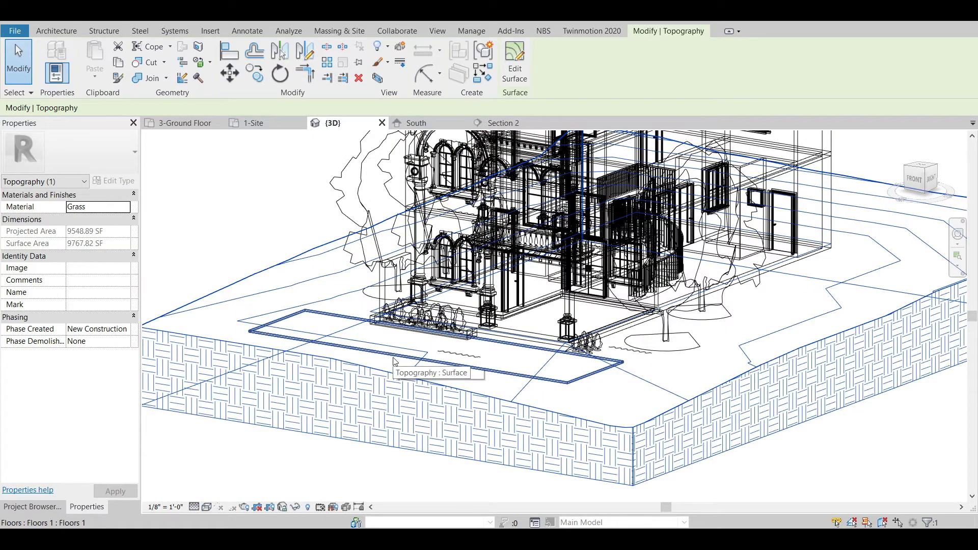
# - Start editing the toposurface and bring its interior points at the house's rear-left corner into close view
pyautogui.keyDown('shift'); pyautogui.moveTo(395, 362); pyautogui.dragTo(483, 431, button='middle'); pyautogui.keyUp('shift')
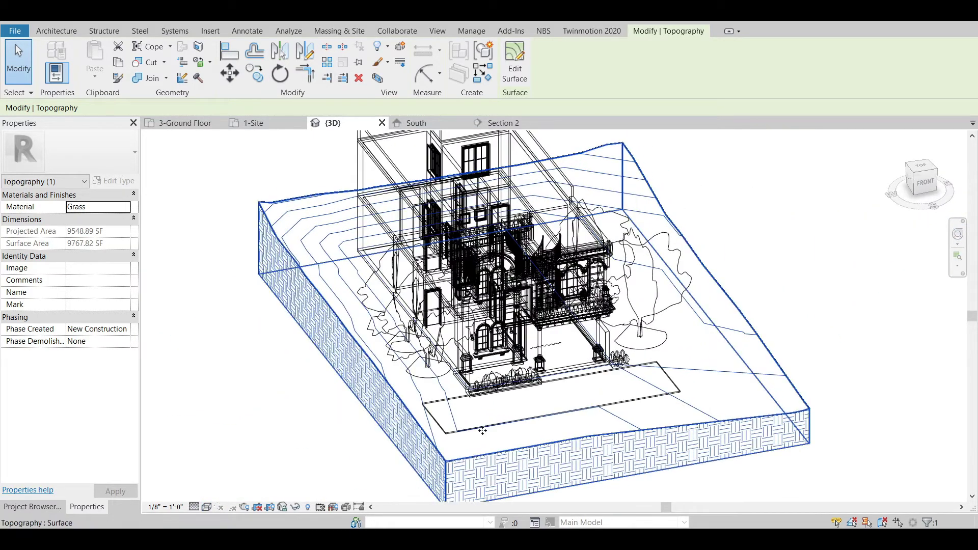
pyautogui.scroll(3, 483, 431)
pyautogui.scroll(3, 404, 313)
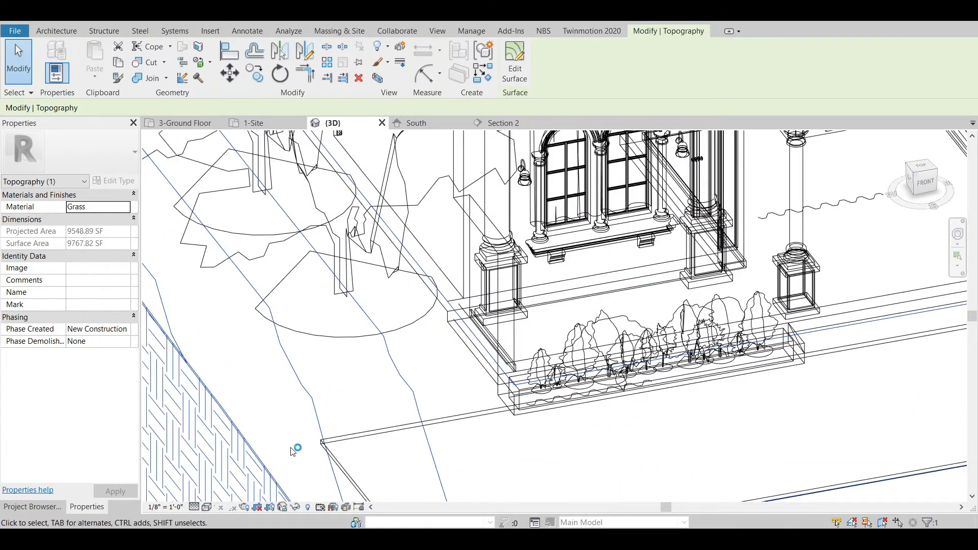
pyautogui.scroll(-6, 291, 446)
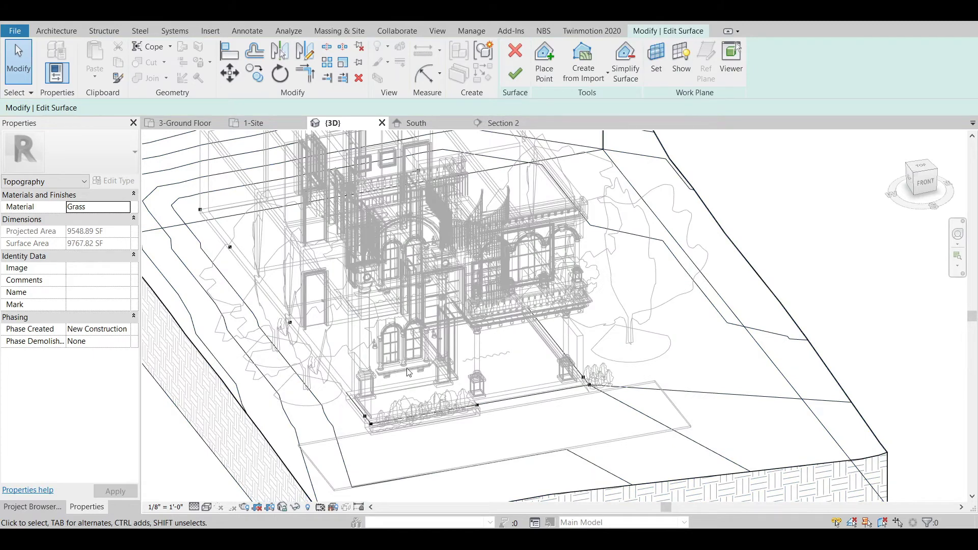
pyautogui.scroll(-4, 409, 373)
pyautogui.keyDown('shift'); pyautogui.moveTo(409, 373); pyautogui.dragTo(229, 352, button='middle'); pyautogui.keyUp('shift')
pyautogui.scroll(8, 219, 349)
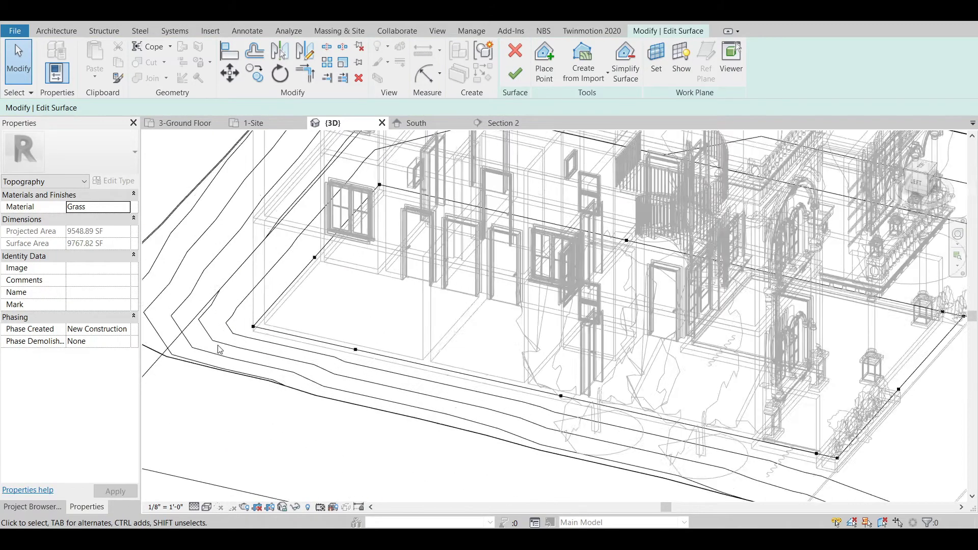
pyautogui.scroll(3, 219, 349)
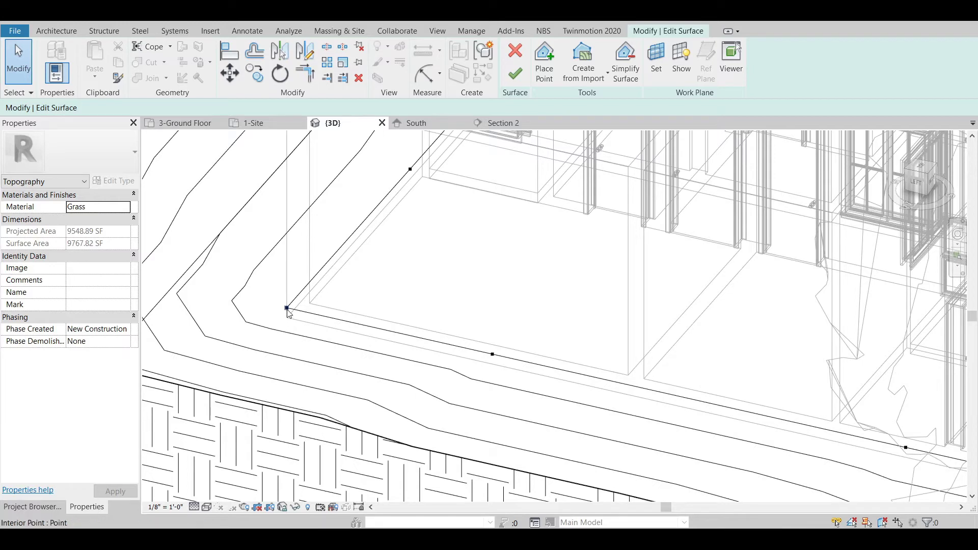
pyautogui.scroll(3, 288, 315)
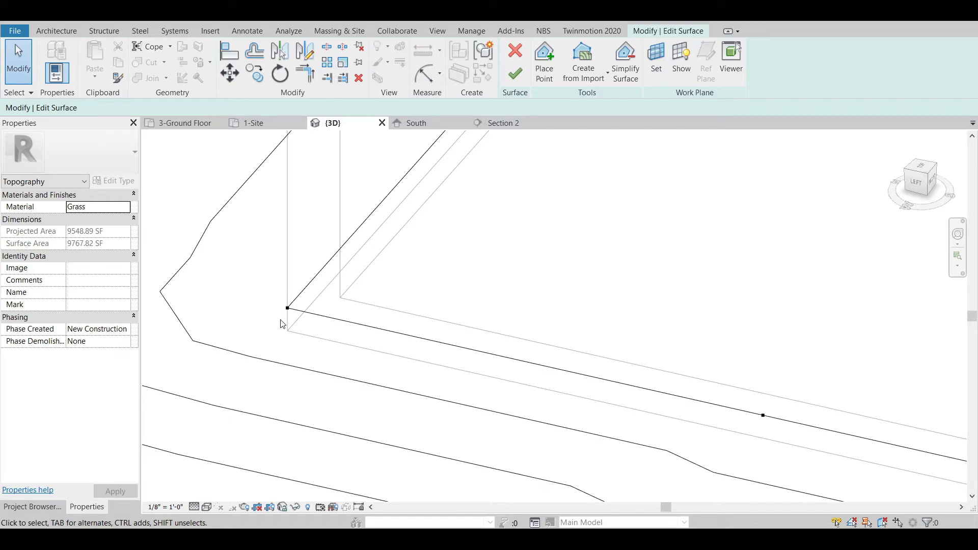
# - Select the interior point at the house's rear-left corner and compare the terrain with the ground-floor slab in Section 2
pyautogui.click(275, 304)
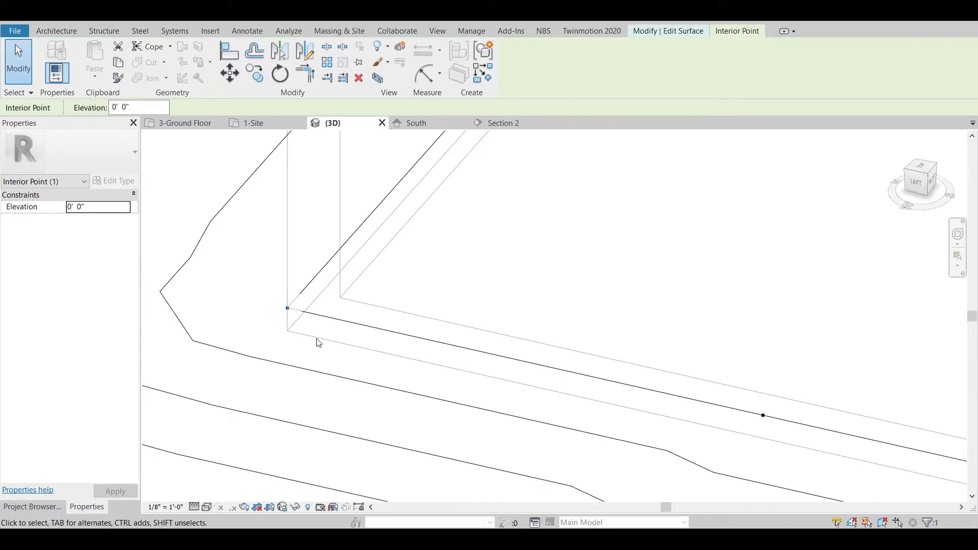
pyautogui.click(512, 123)
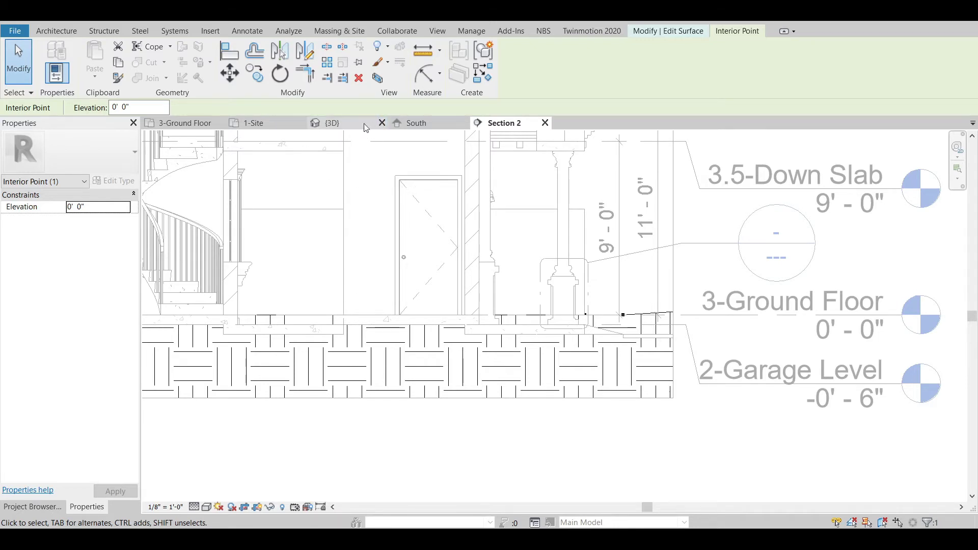
pyautogui.click(331, 123)
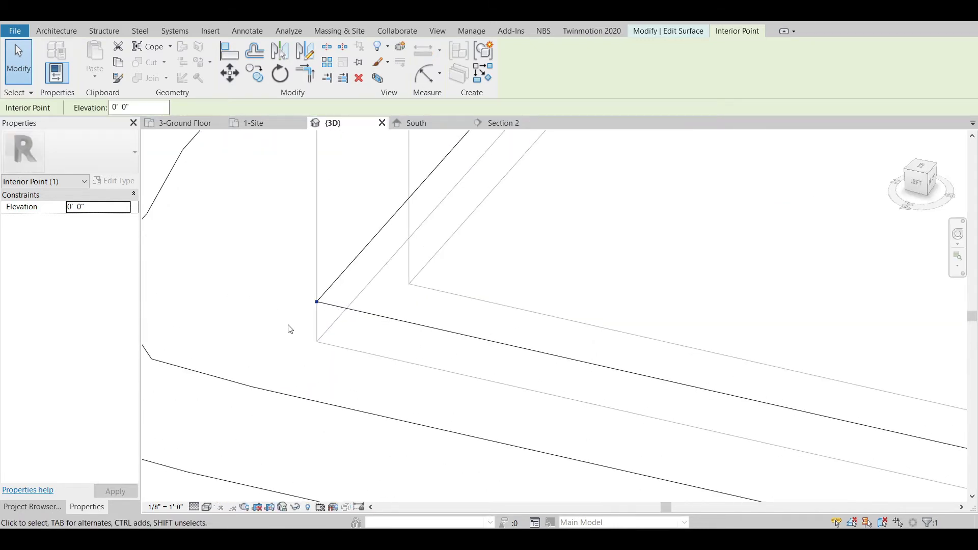
pyautogui.scroll(-2, 290, 329)
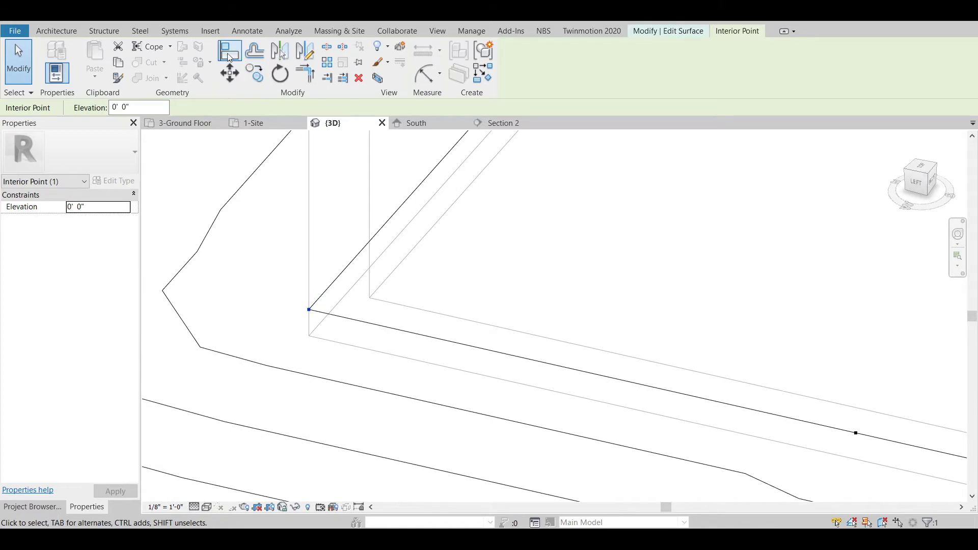
# - Align the rear-left corner point of the toposurface to the lower edge of the 6" floor slab
pyautogui.press('Escape')
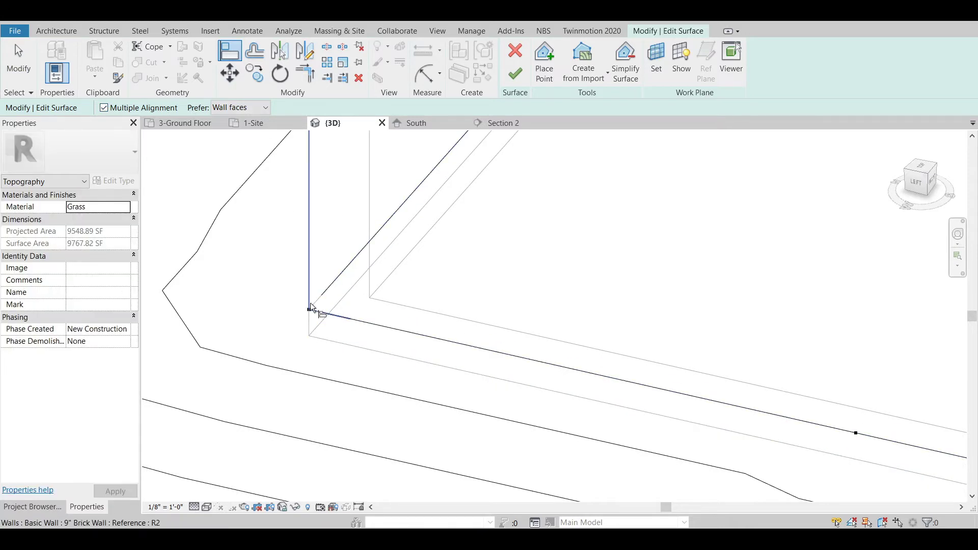
pyautogui.scroll(-3, 310, 308)
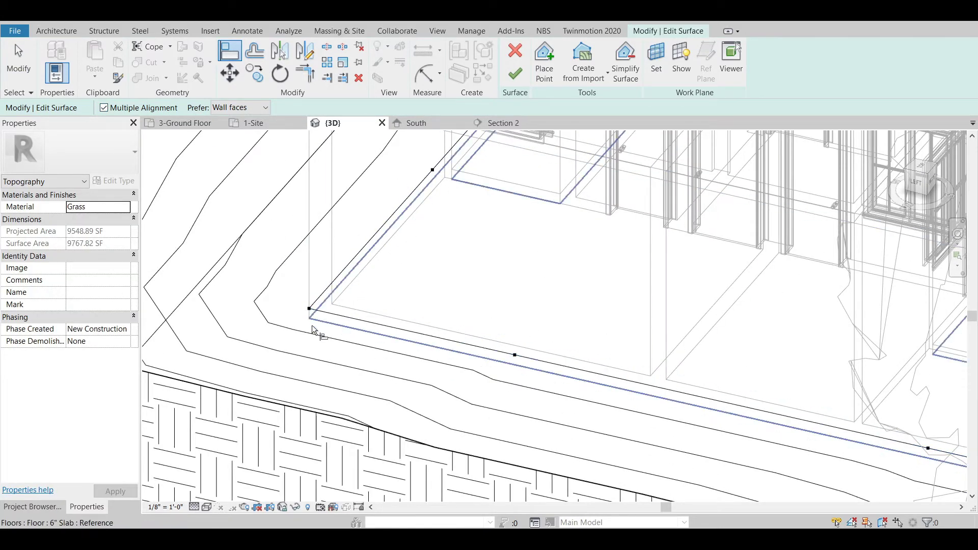
pyautogui.scroll(3, 311, 325)
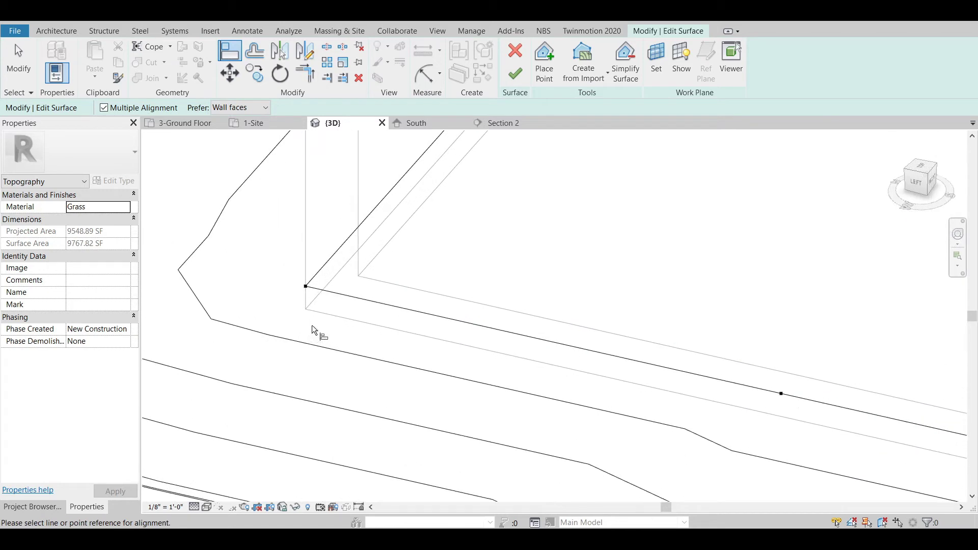
pyautogui.click(341, 318)
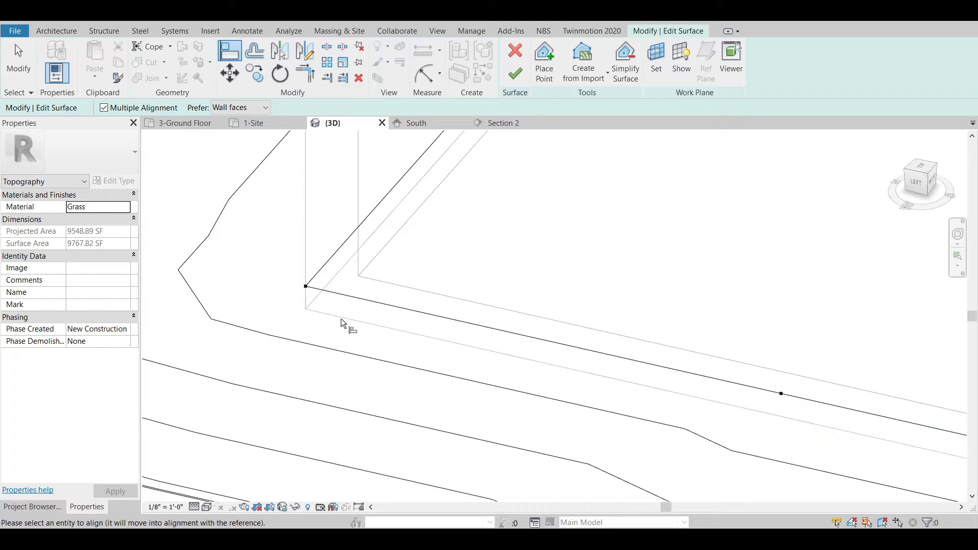
pyautogui.click(305, 286)
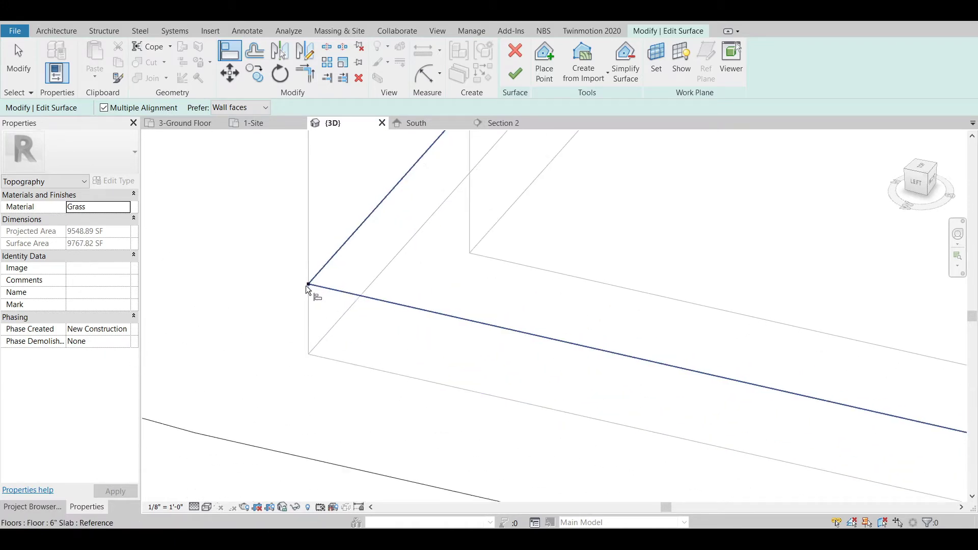
pyautogui.click(308, 289)
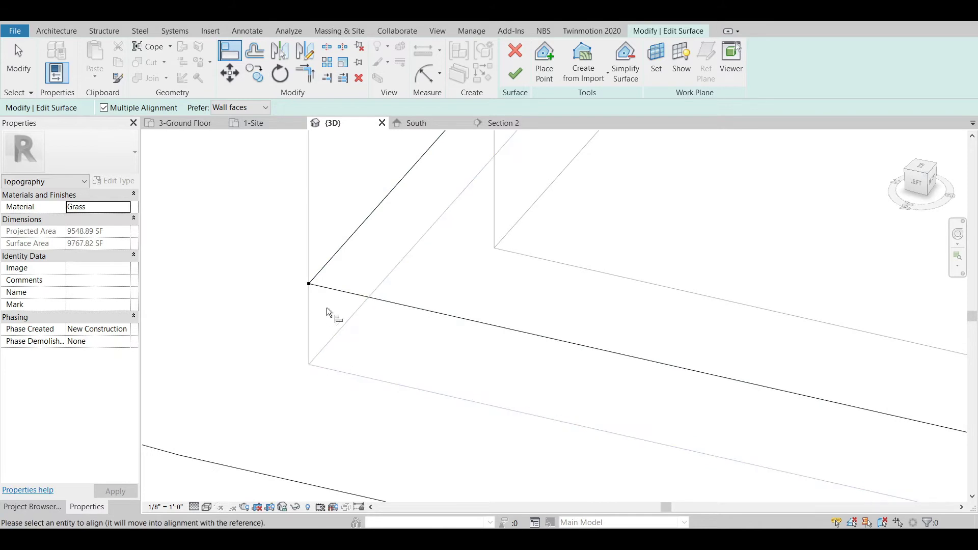
pyautogui.click(310, 283)
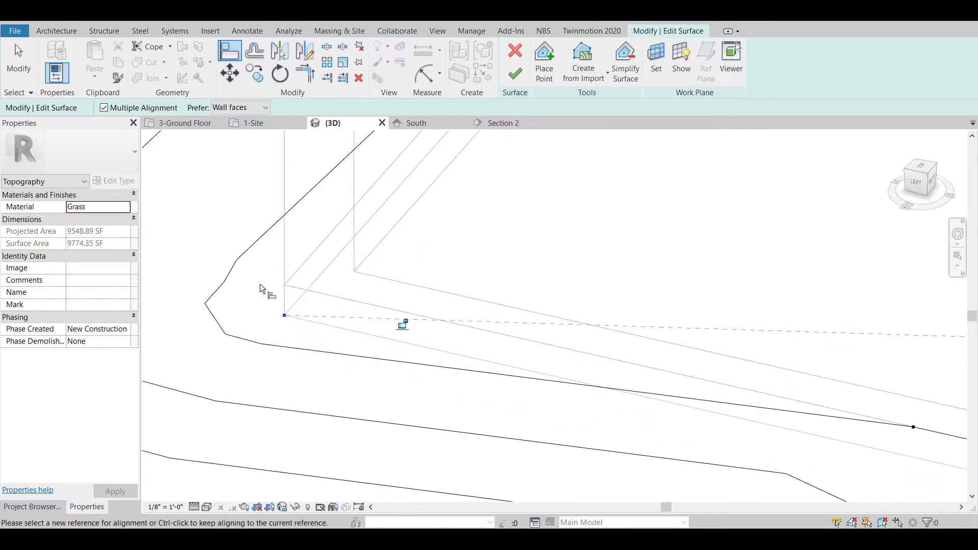
# - Align the next two surface points along the house's left side to the lower edge of the floor slab
pyautogui.scroll(-3, 259, 289)
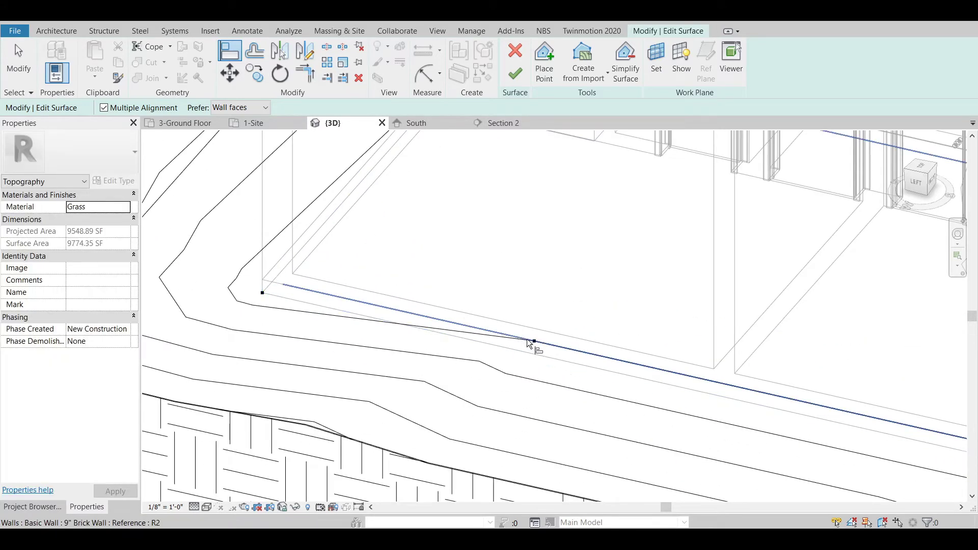
pyautogui.click(528, 341)
pyautogui.click(534, 341)
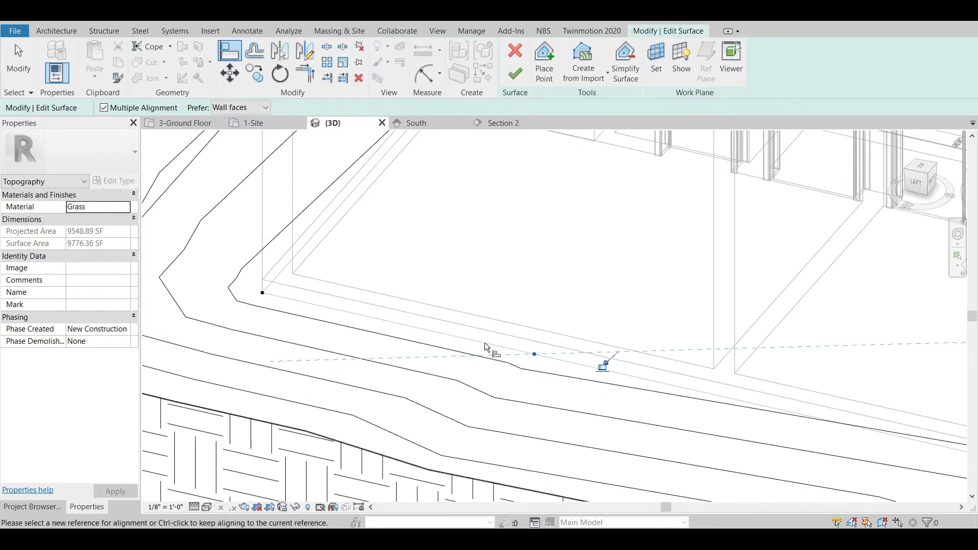
pyautogui.scroll(-2, 485, 348)
pyautogui.scroll(5, 582, 378)
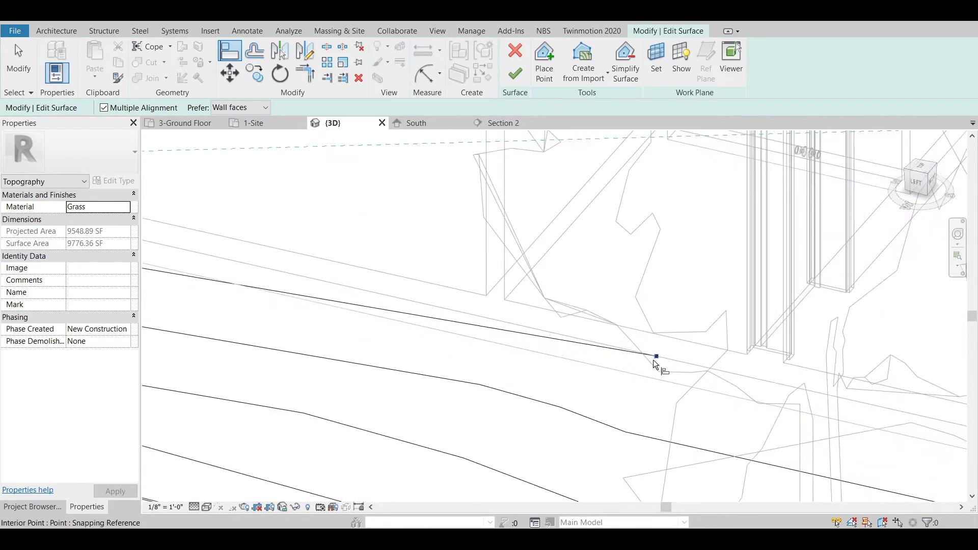
pyautogui.click(656, 358)
pyautogui.scroll(-3, 487, 352)
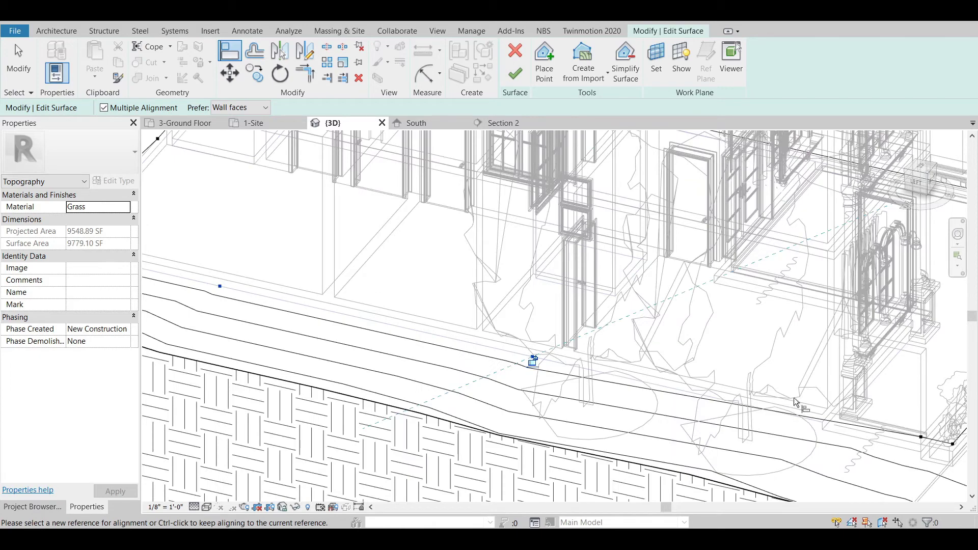
# - Align the rear wall's middle and far corner points and the far side's middle point to the slab's lower edge
pyautogui.scroll(-2, 797, 403)
pyautogui.scroll(2, 861, 430)
pyautogui.scroll(-2, 817, 435)
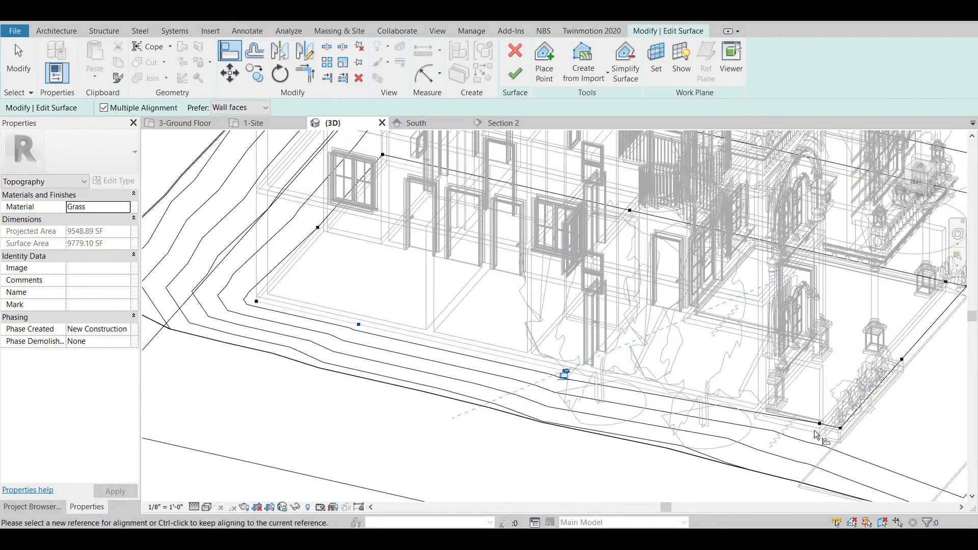
pyautogui.scroll(-3, 814, 430)
pyautogui.scroll(5, 548, 337)
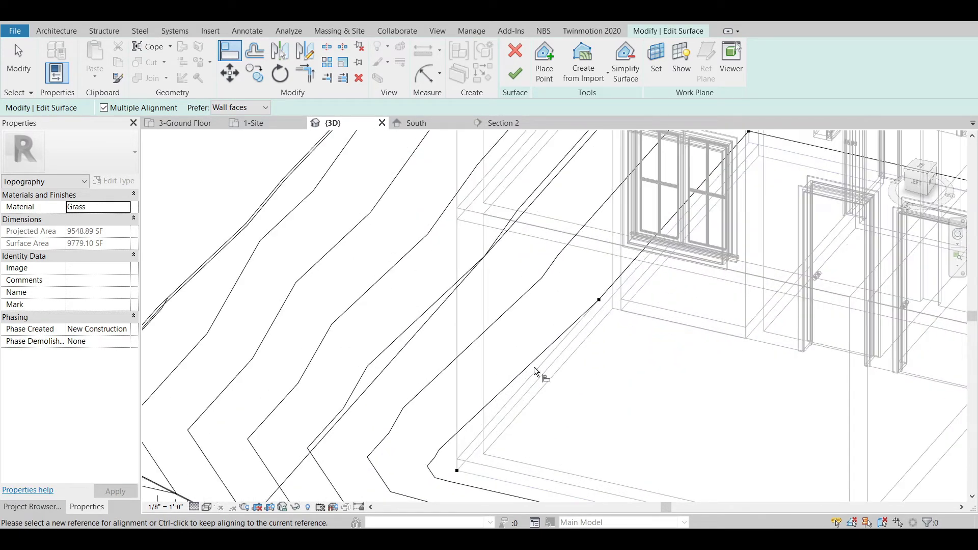
pyautogui.click(599, 301)
pyautogui.moveTo(709, 197); pyautogui.dragTo(617, 271, button='middle')
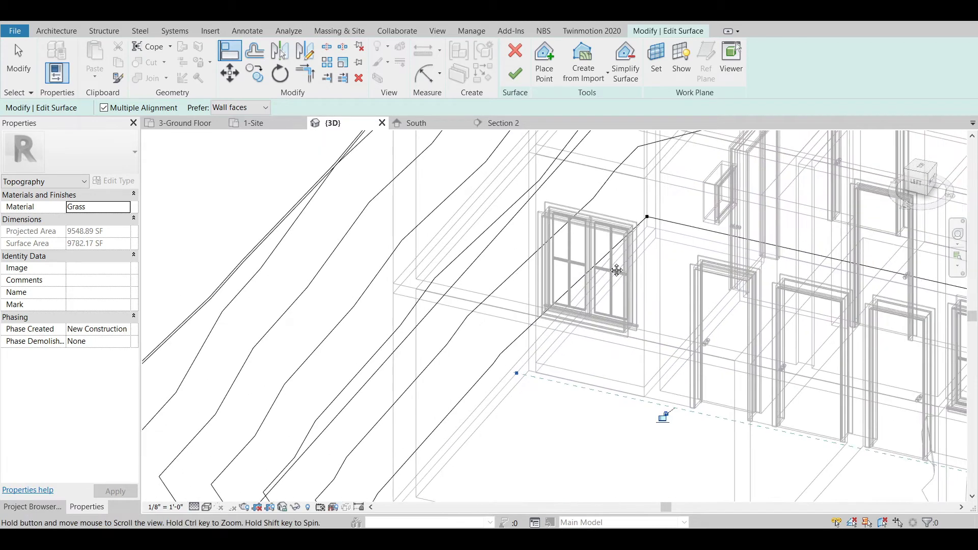
pyautogui.click(646, 218)
pyautogui.moveTo(793, 322); pyautogui.dragTo(452, 313, button='middle')
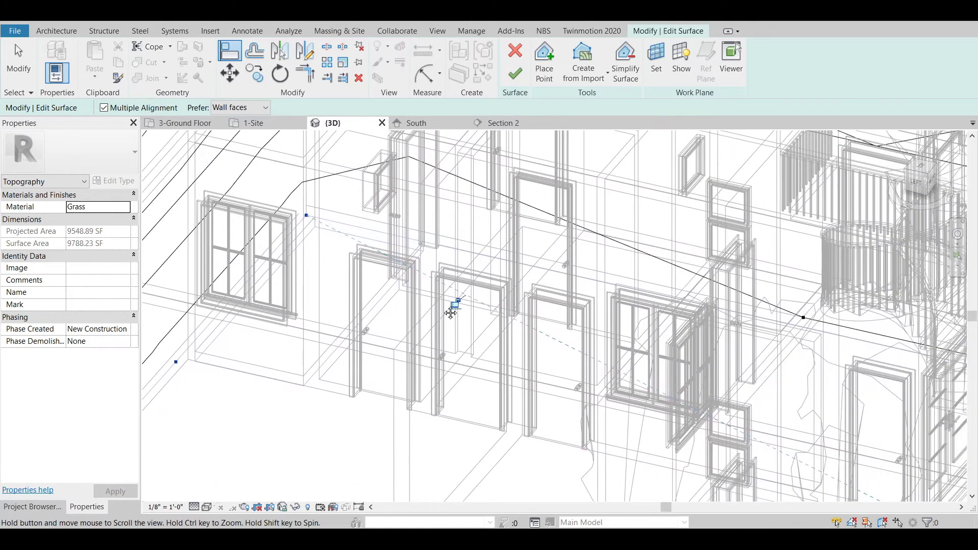
pyautogui.scroll(-1, 521, 307)
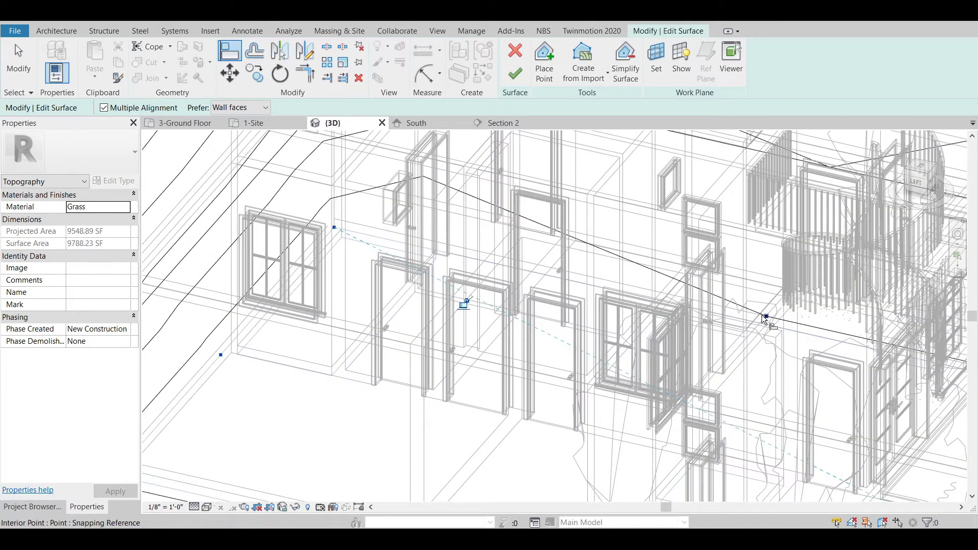
pyautogui.click(765, 317)
# - Align the front-left corner points and the points along the front edge beside the planter and ramp to the slab's lower edge
pyautogui.scroll(-2, 555, 346)
pyautogui.scroll(3, 498, 356)
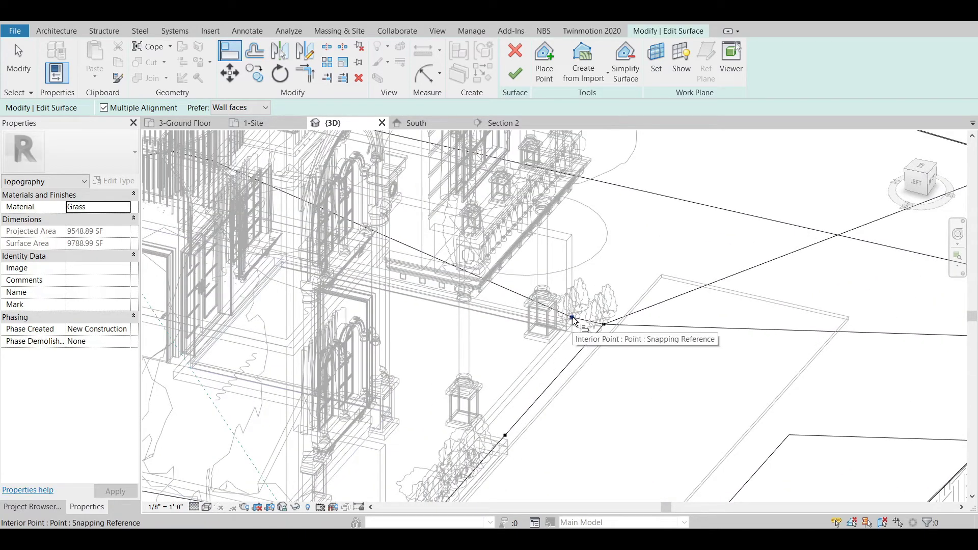
pyautogui.scroll(-2, 574, 321)
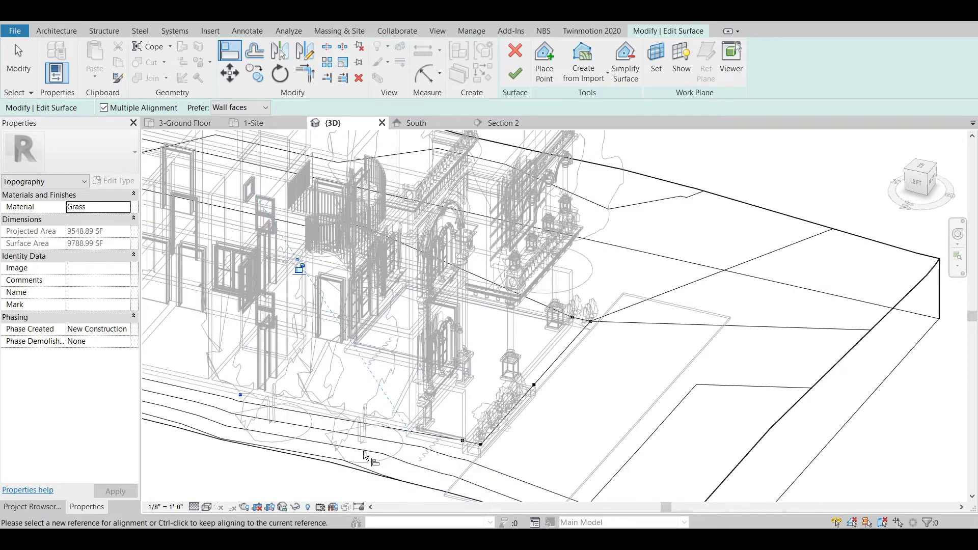
pyautogui.scroll(1, 505, 433)
pyautogui.click(504, 437)
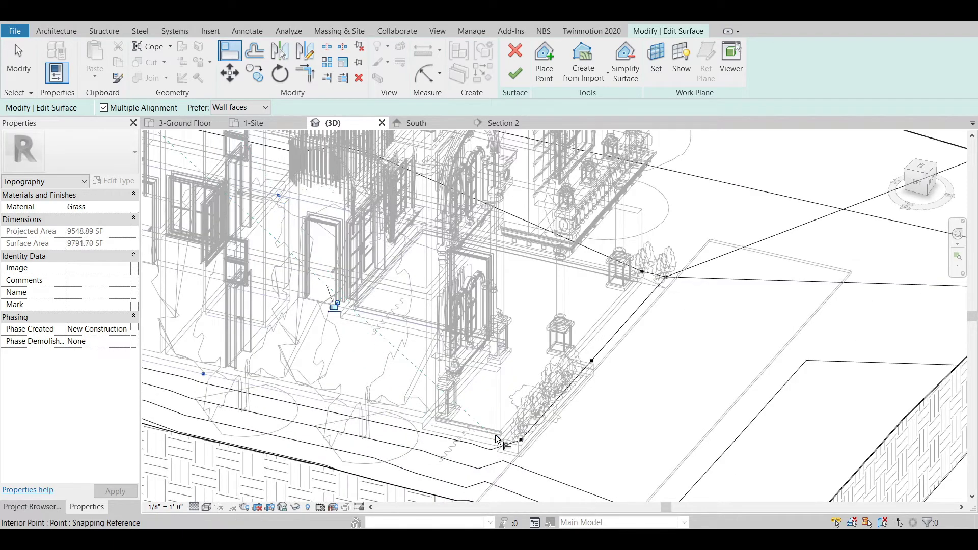
pyautogui.click(524, 445)
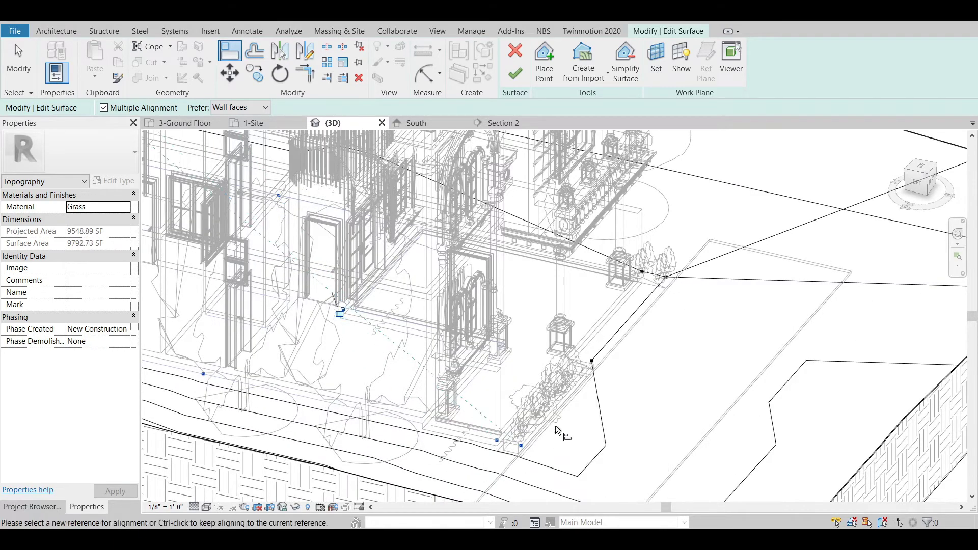
pyautogui.click(591, 366)
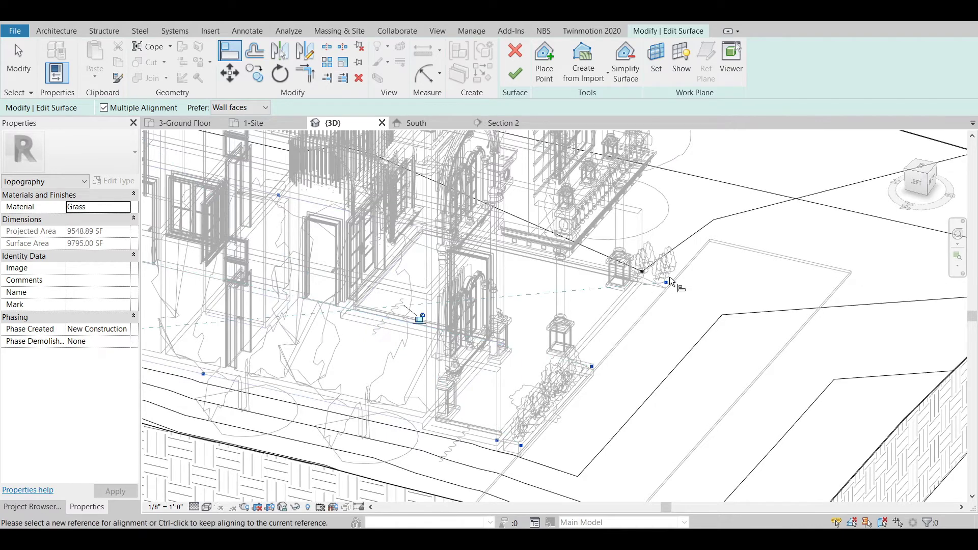
# - Align the surface point beside the far front pillar to the slab's lower edge and check the points around the house
pyautogui.moveTo(677, 284); pyautogui.dragTo(668, 412, button='middle')
pyautogui.scroll(2, 631, 381)
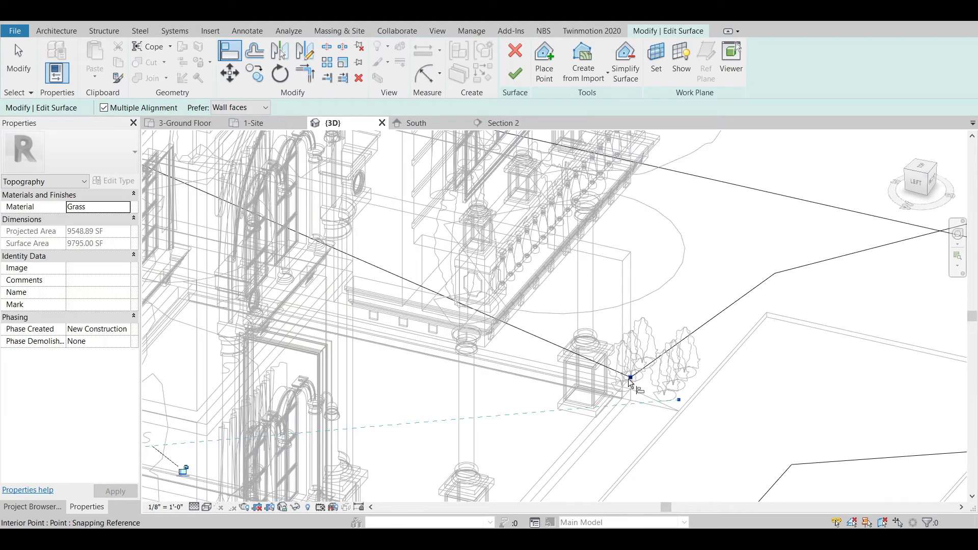
pyautogui.click(631, 378)
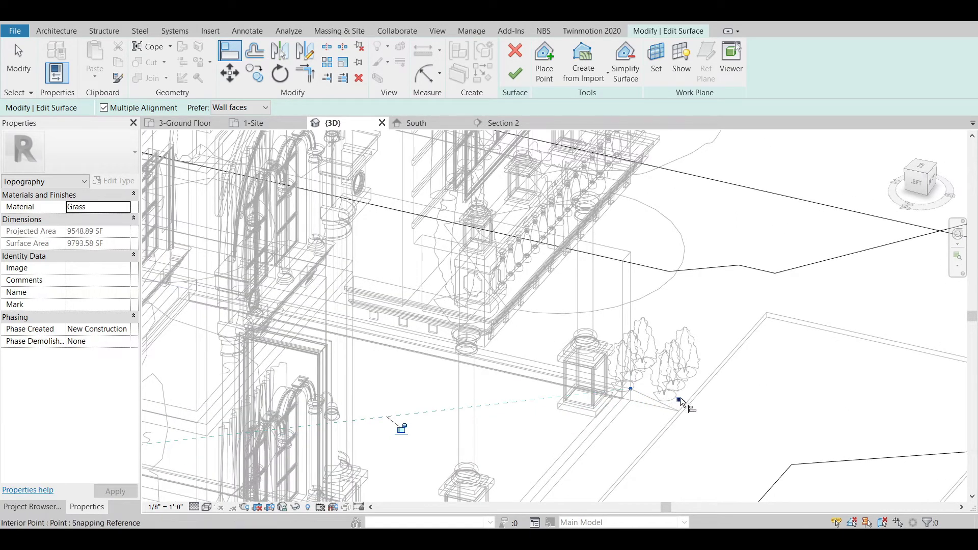
pyautogui.scroll(-3, 680, 397)
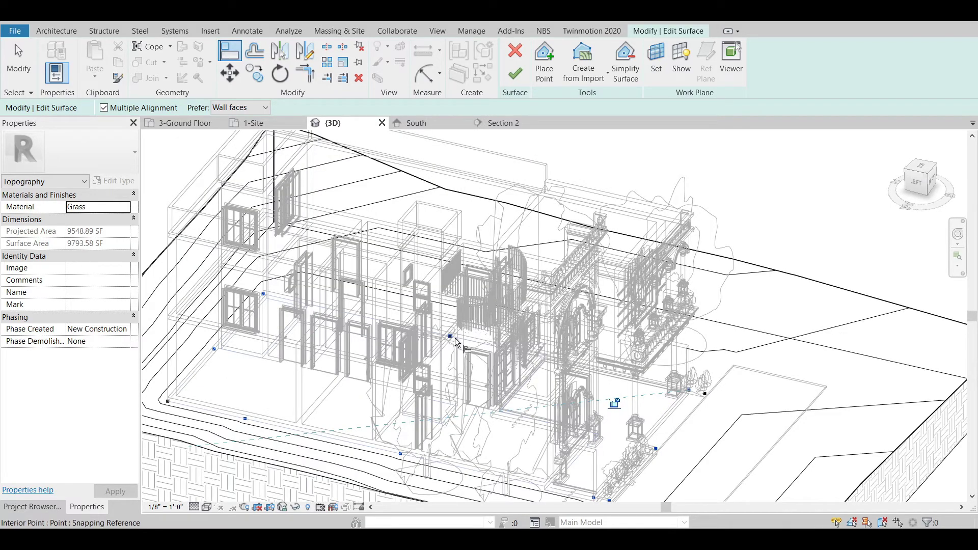
pyautogui.scroll(-2, 458, 343)
pyautogui.scroll(4, 515, 448)
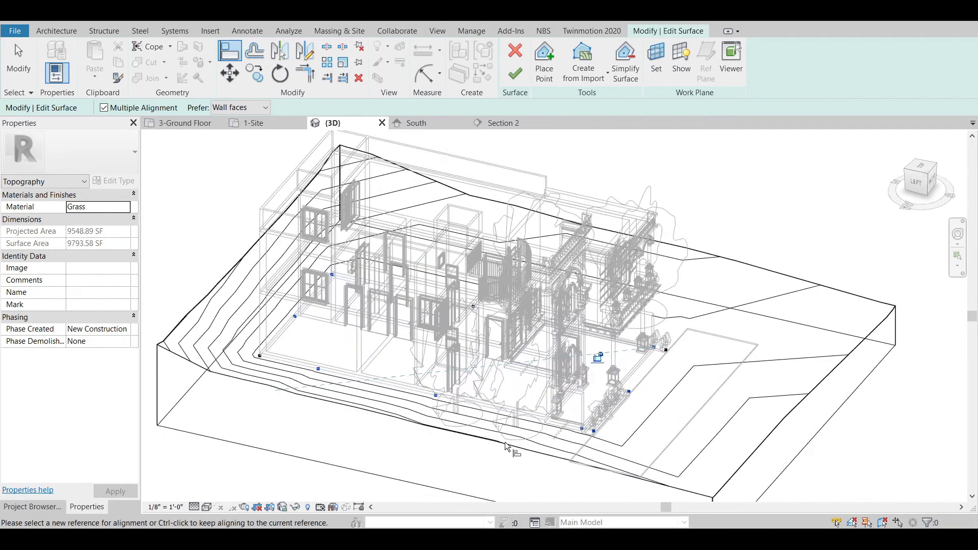
# - Check the aligned surface points around the house and finish the surface edit
pyautogui.moveTo(408, 378); pyautogui.dragTo(681, 408, button='middle')
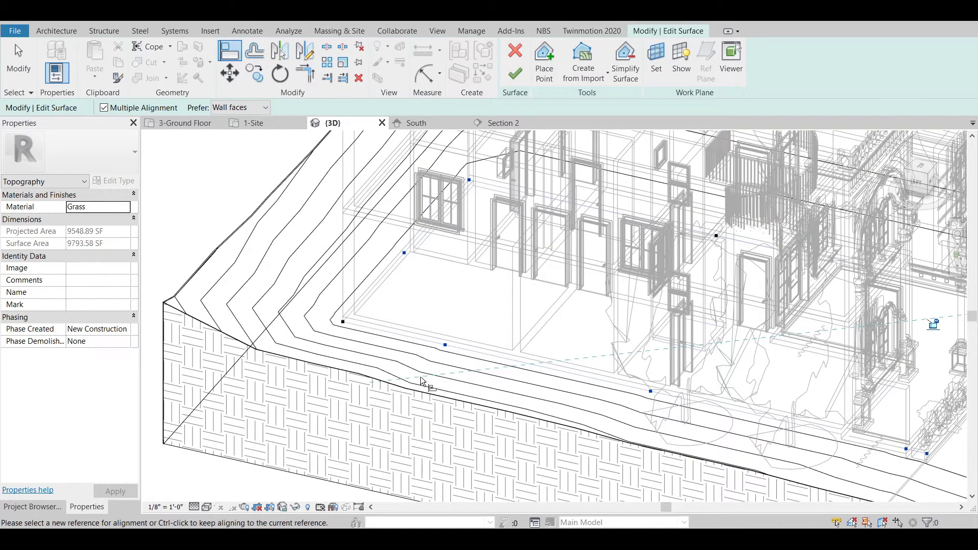
pyautogui.scroll(-3, 423, 381)
pyautogui.scroll(3, 653, 394)
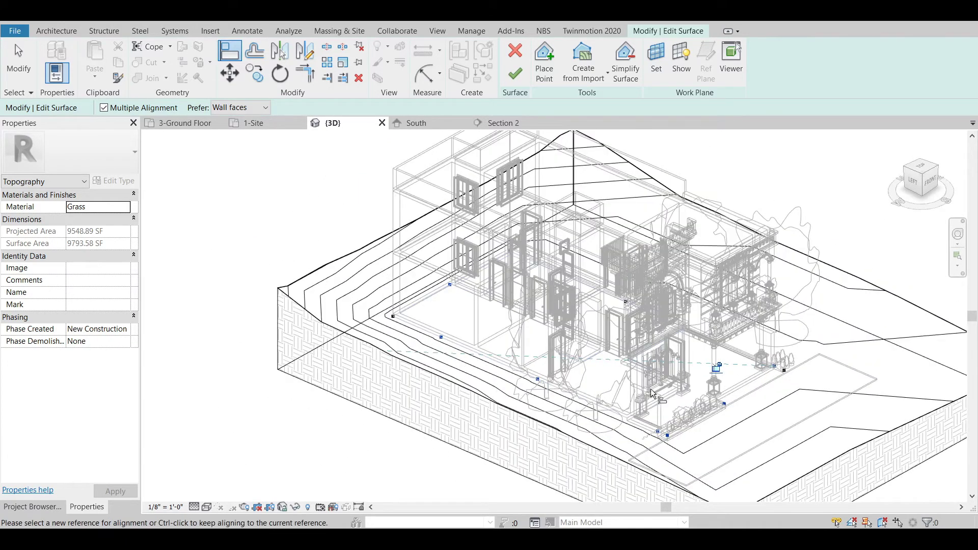
pyautogui.moveTo(653, 393); pyautogui.dragTo(588, 383, button='middle')
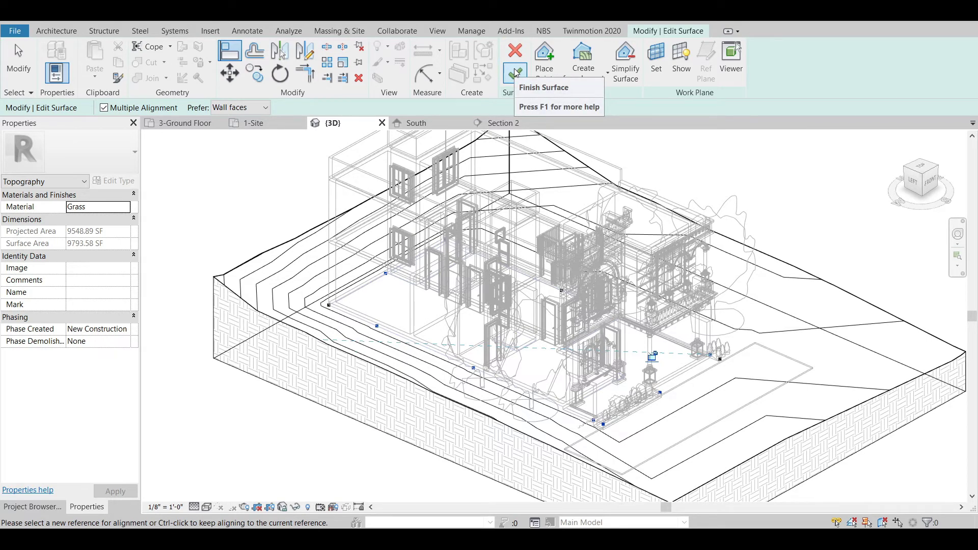
pyautogui.click(516, 73)
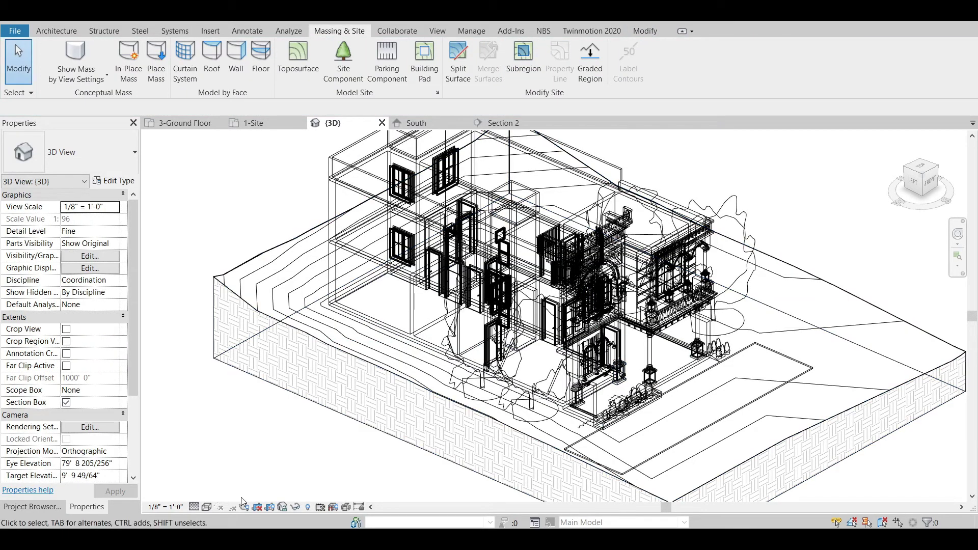
# - Set the 3D view's visual style to Shaded and inspect the ground along the front of the house
pyautogui.click(207, 507)
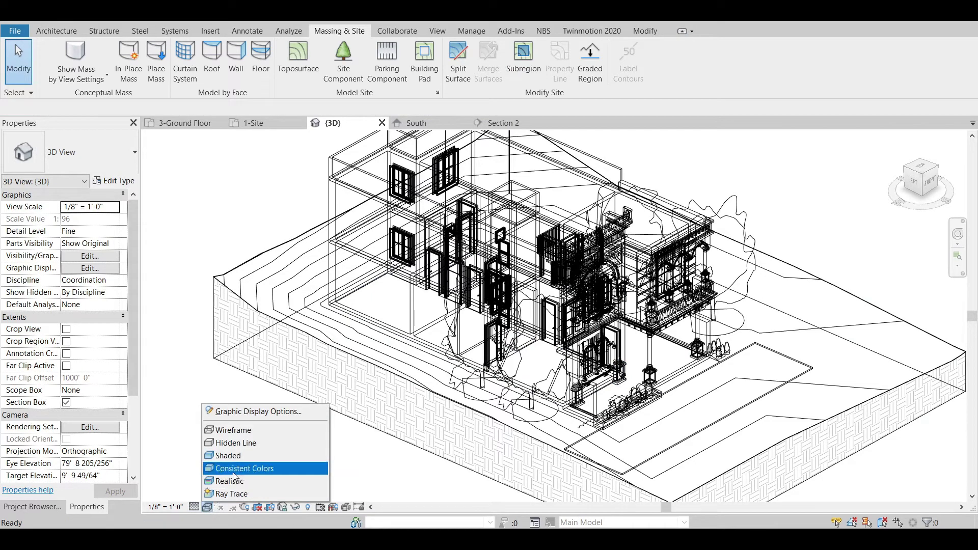
pyautogui.click(253, 460)
pyautogui.scroll(5, 665, 402)
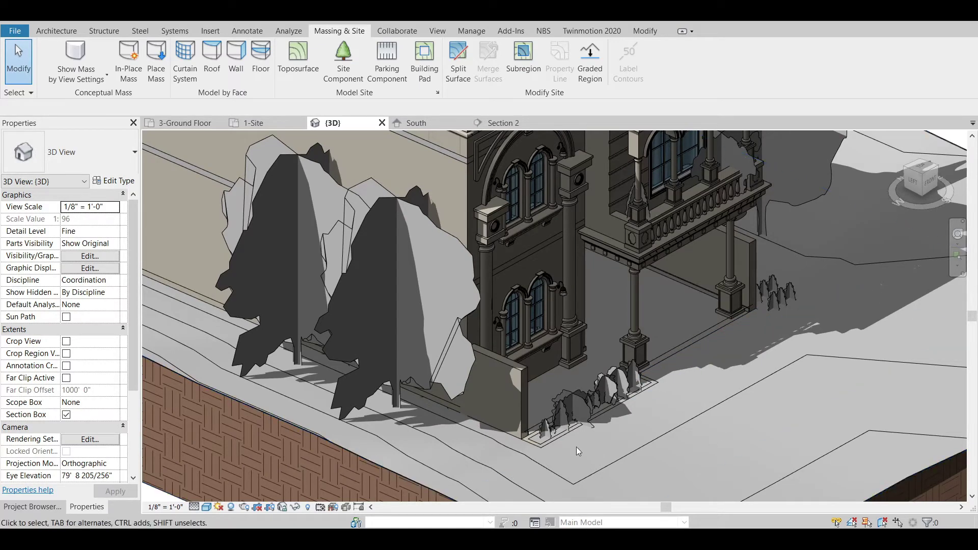
pyautogui.scroll(-4, 424, 403)
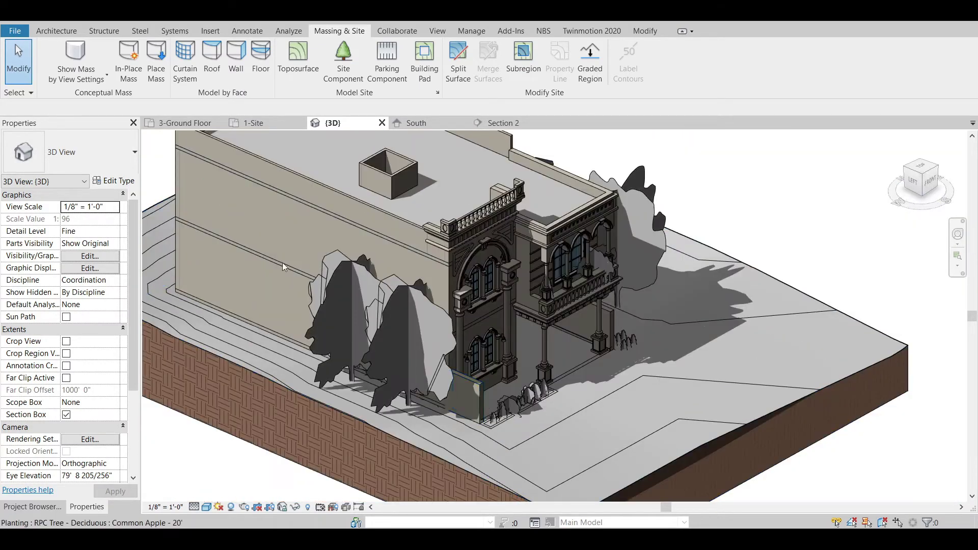
# - Open the 1-Site plan and put the toposurface into edit mode, examining its points in front of the house
pyautogui.click(253, 123)
pyautogui.scroll(1, 267, 257)
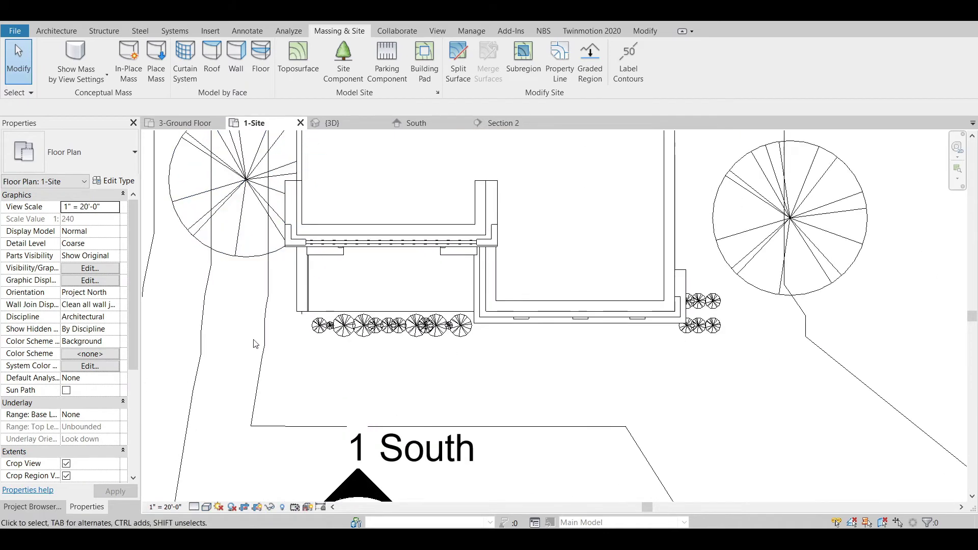
pyautogui.scroll(-3, 267, 356)
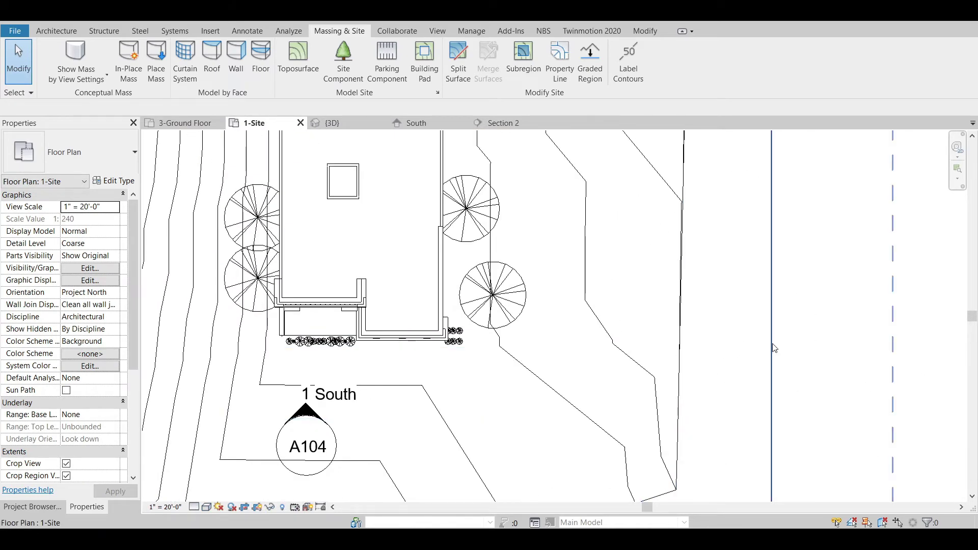
pyautogui.scroll(-3, 762, 345)
pyautogui.click(718, 352)
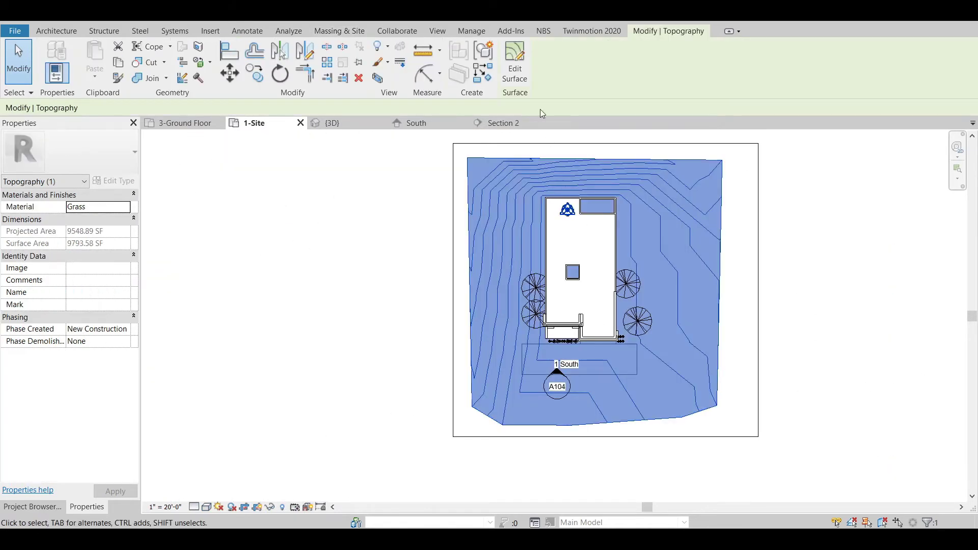
pyautogui.click(515, 77)
pyautogui.scroll(5, 555, 343)
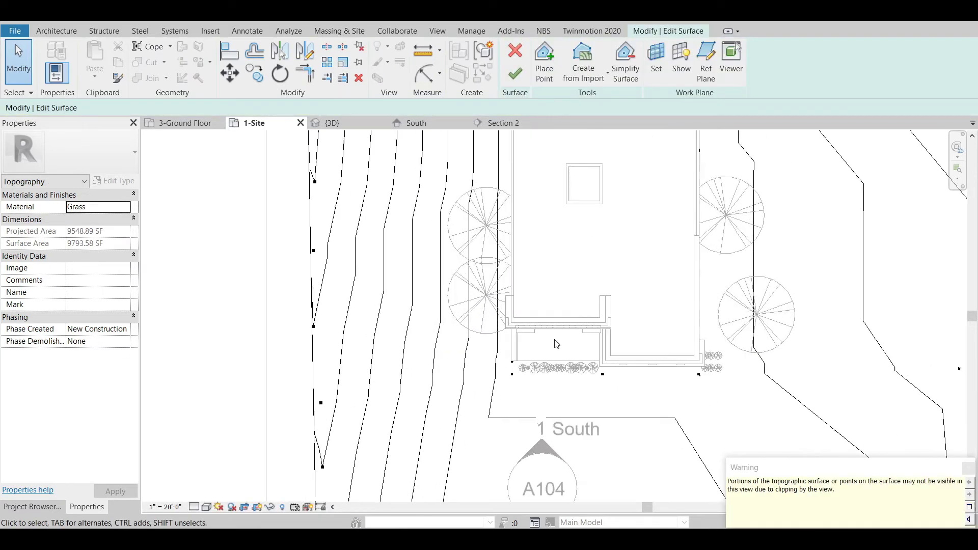
pyautogui.scroll(3, 556, 344)
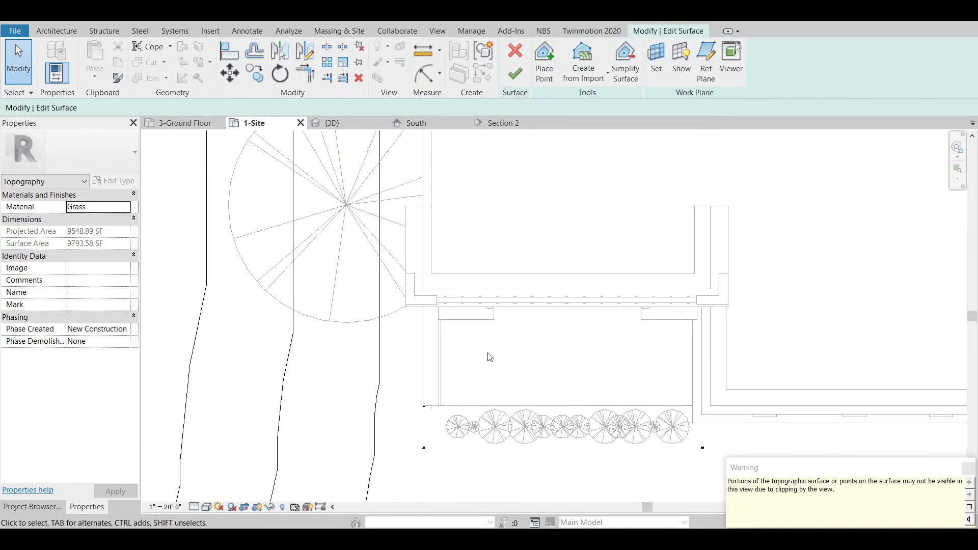
# - In the 3-Ground Floor plan, place surface points at absolute elevation 0' 0" on the Guest Room's front outer corner and the Garage's rear outer corner
pyautogui.click(544, 61)
pyautogui.click(204, 123)
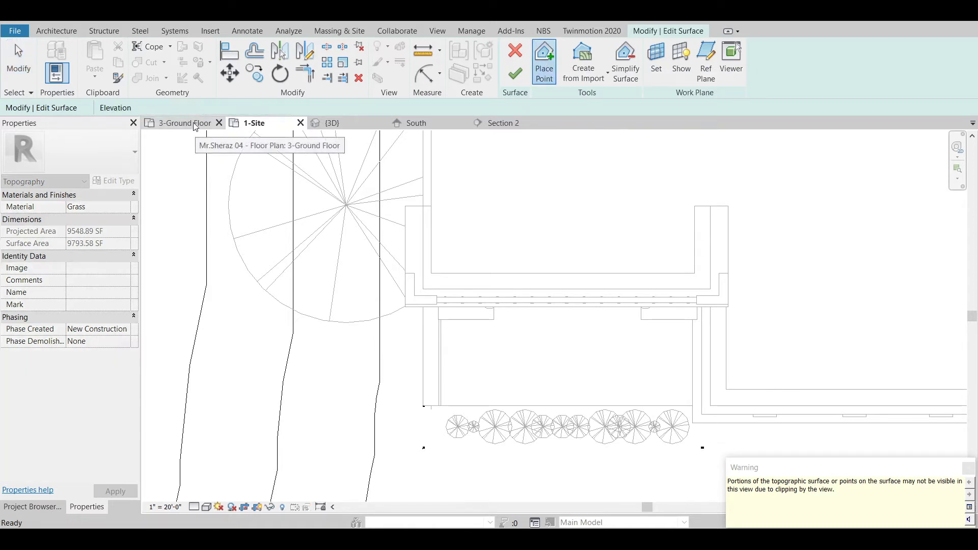
pyautogui.moveTo(434, 403); pyautogui.dragTo(447, 197, button='middle')
pyautogui.scroll(3, 489, 376)
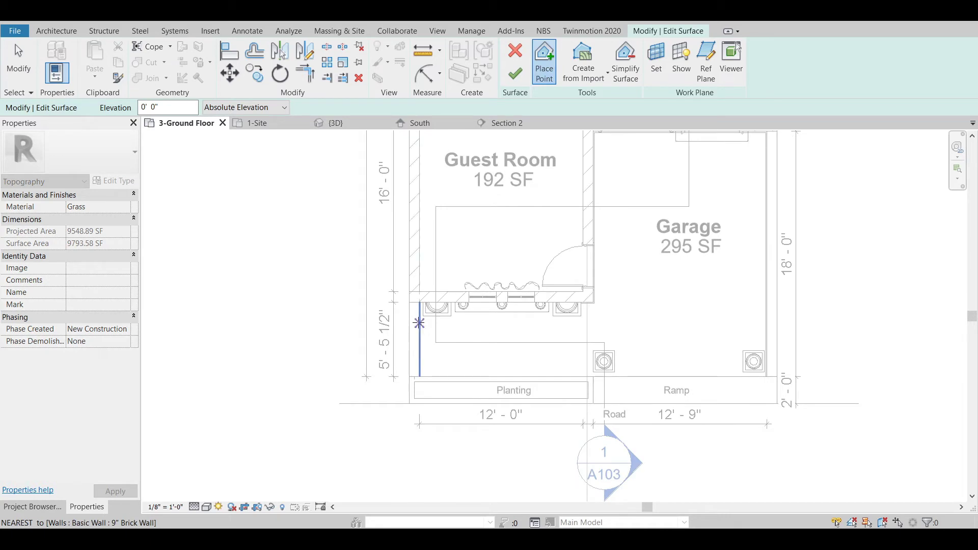
pyautogui.scroll(2, 418, 309)
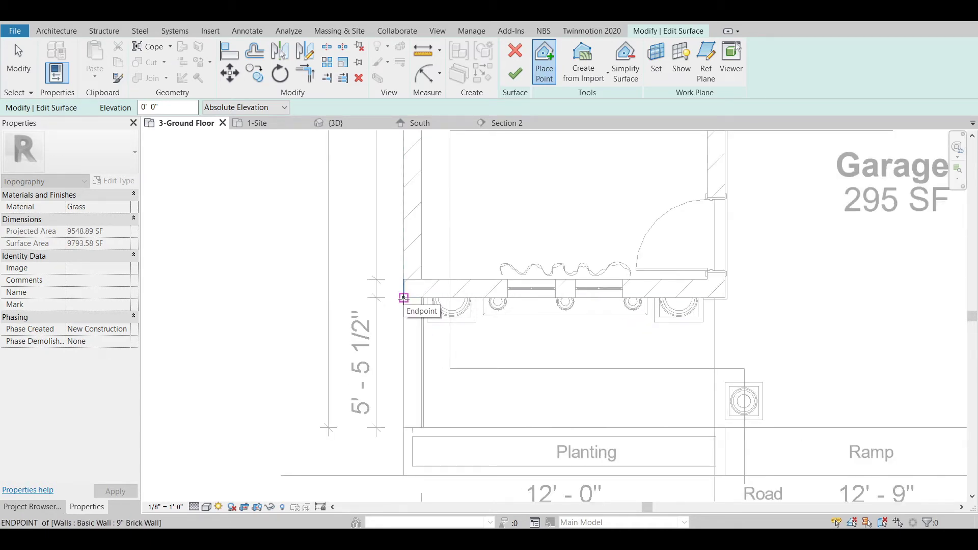
pyautogui.click(404, 297)
pyautogui.scroll(-3, 403, 330)
pyautogui.scroll(4, 660, 209)
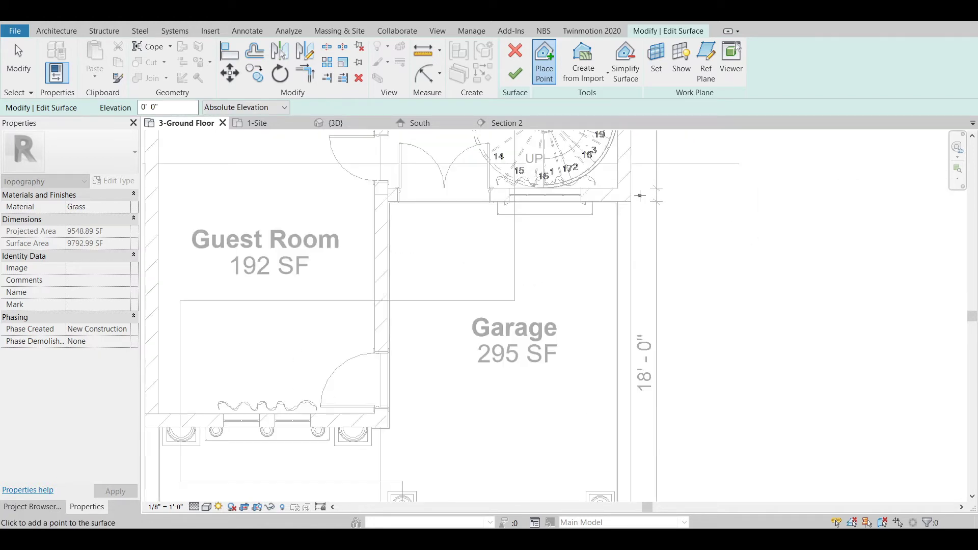
pyautogui.scroll(-2, 649, 218)
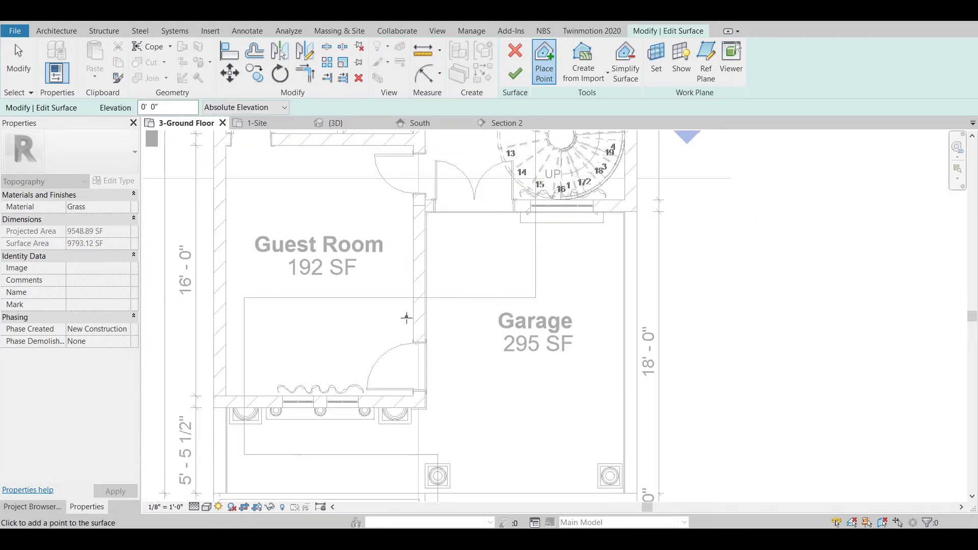
pyautogui.scroll(-2, 515, 289)
# - Place surface points at elevation 0' 0" on the two outer corners beside the Planting strip
pyautogui.scroll(4, 422, 389)
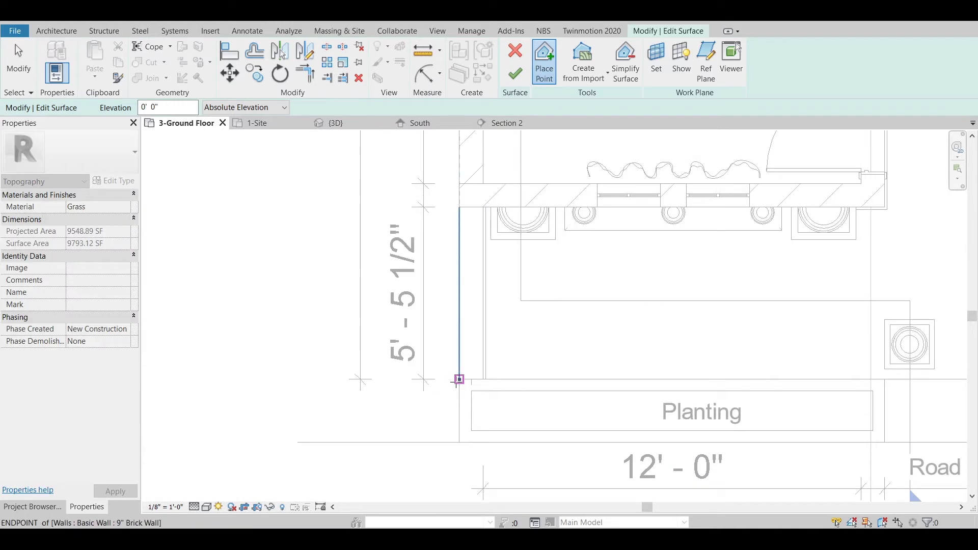
pyautogui.scroll(-2, 455, 382)
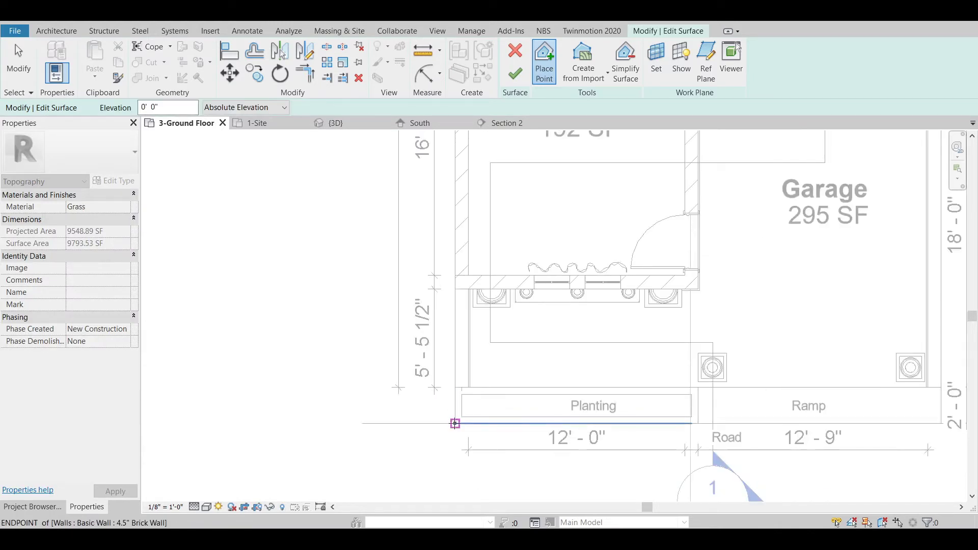
pyautogui.scroll(3, 455, 424)
pyautogui.click(454, 408)
pyautogui.scroll(-3, 285, 384)
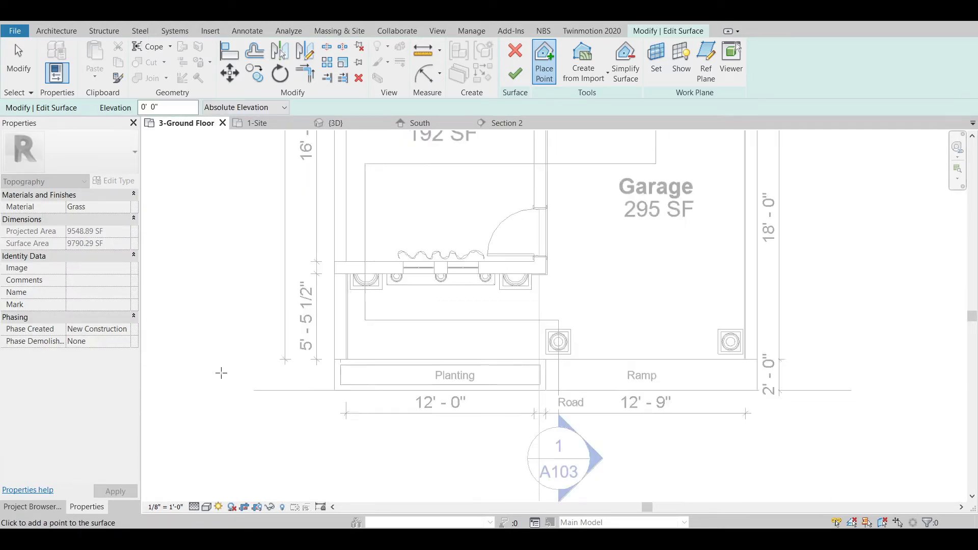
# - Place surface points at elevation 0' 0" on the Ramp's two outer side corners and finish the surface edit
pyautogui.scroll(3, 498, 393)
pyautogui.click(590, 376)
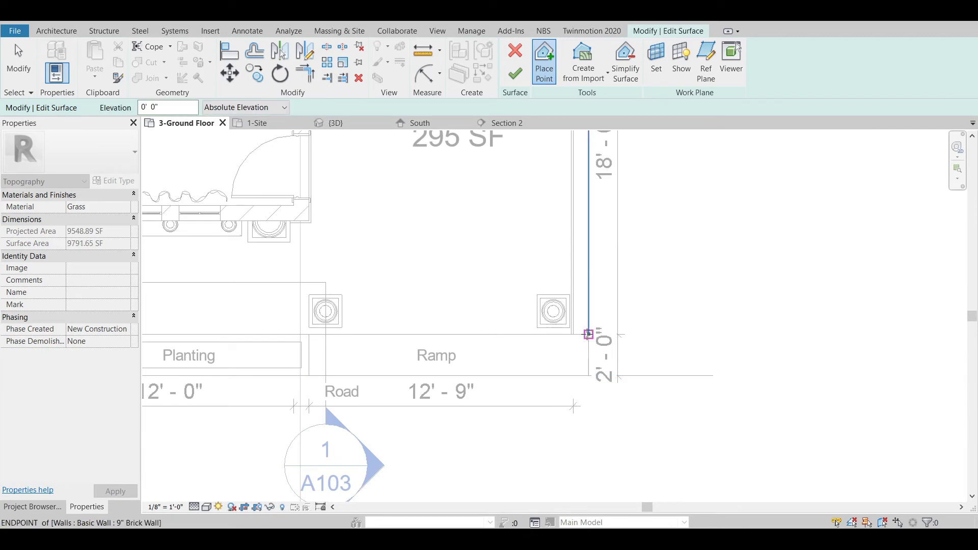
pyautogui.click(589, 335)
pyautogui.scroll(-4, 589, 334)
pyautogui.click(515, 74)
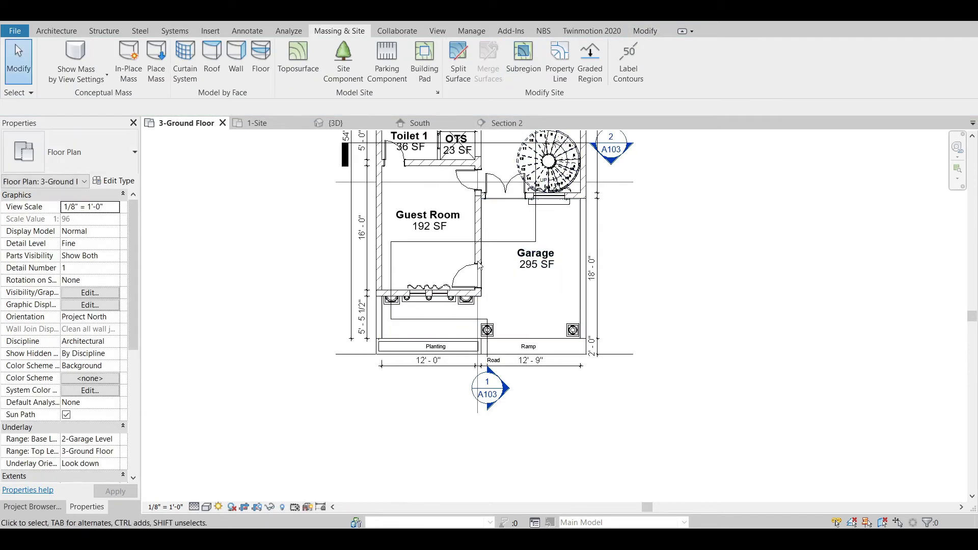
# - Reopen the toposurface for editing in the 3D view and set the visual style to Wireframe
pyautogui.click(326, 124)
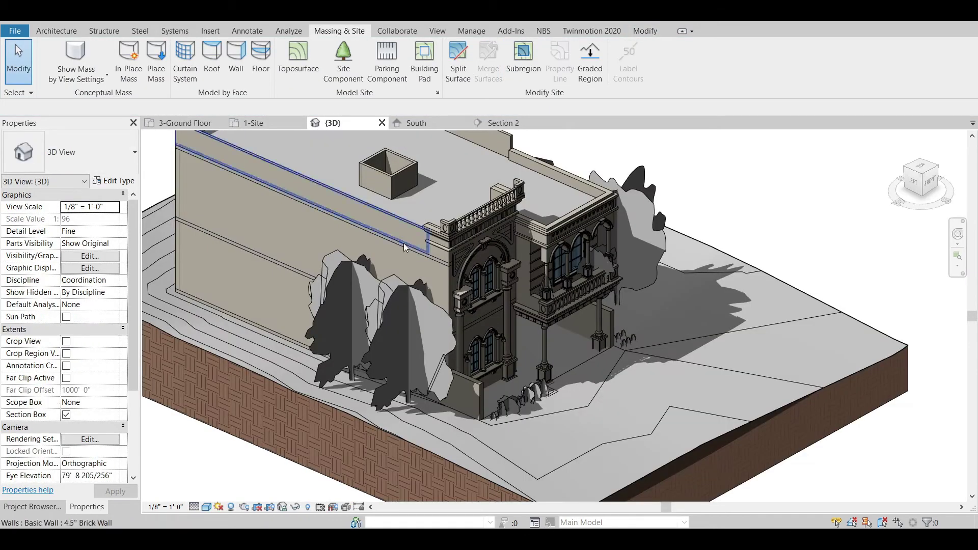
pyautogui.scroll(5, 445, 443)
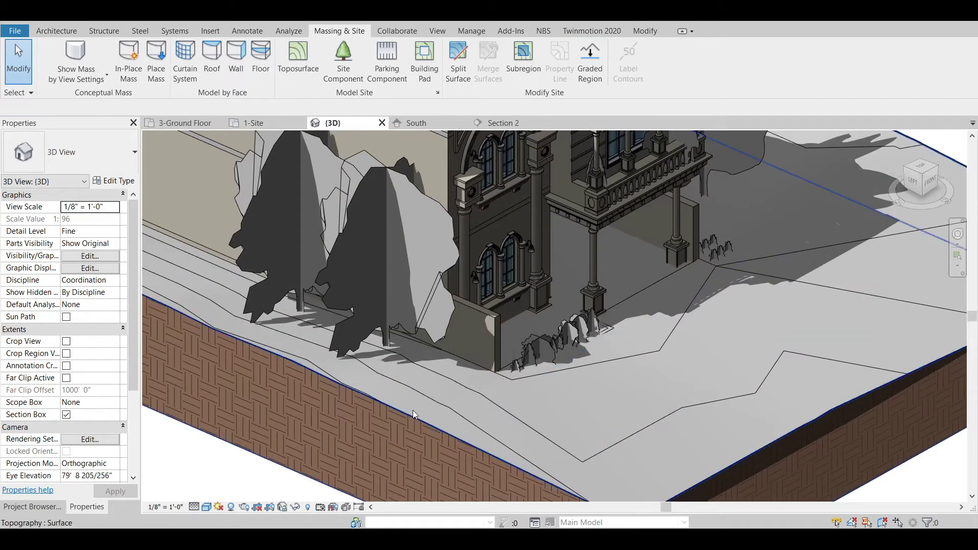
pyautogui.click(405, 420)
pyautogui.click(516, 64)
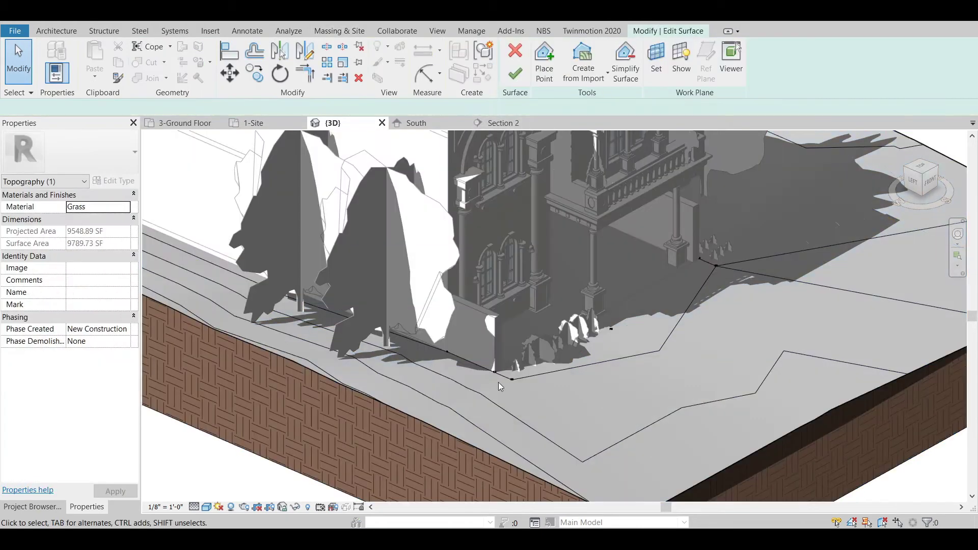
pyautogui.scroll(3, 475, 369)
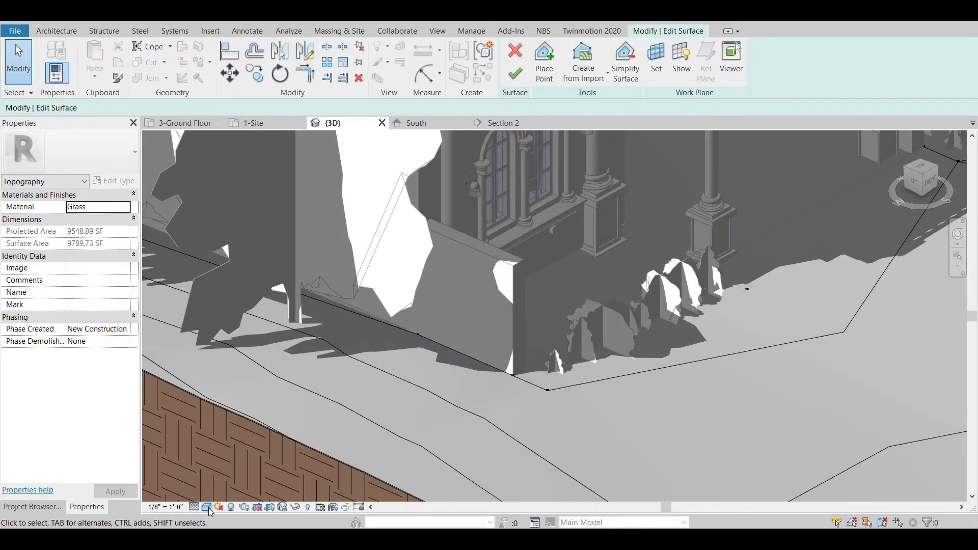
pyautogui.click(207, 508)
pyautogui.click(252, 430)
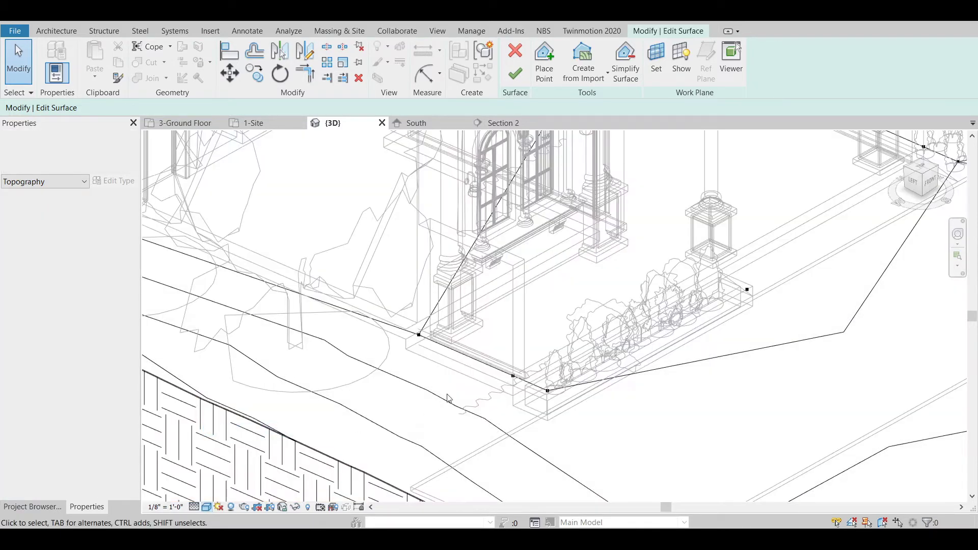
# - Align the surface point at the porch's outer corner beside the column to the bottom edge of the ground-floor slab
pyautogui.scroll(-3, 414, 324)
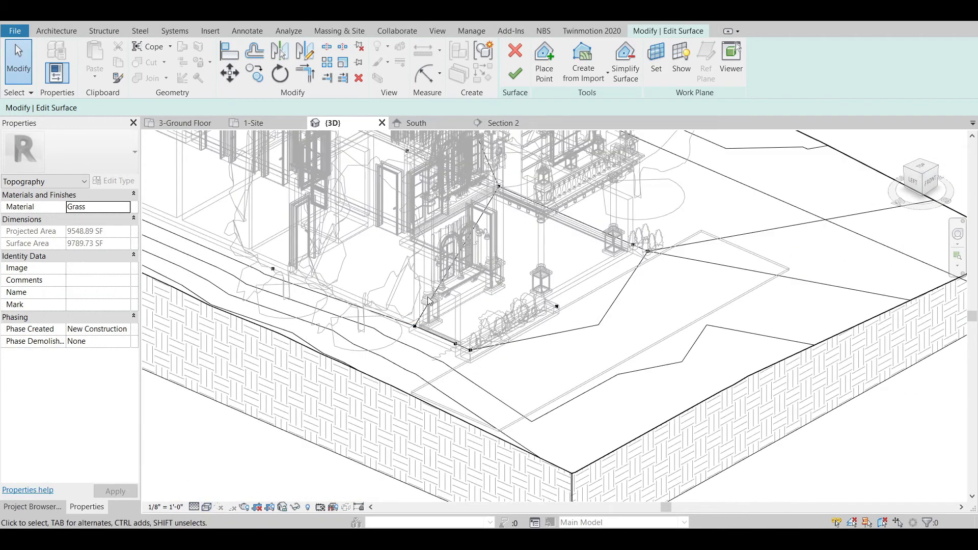
pyautogui.scroll(4, 433, 299)
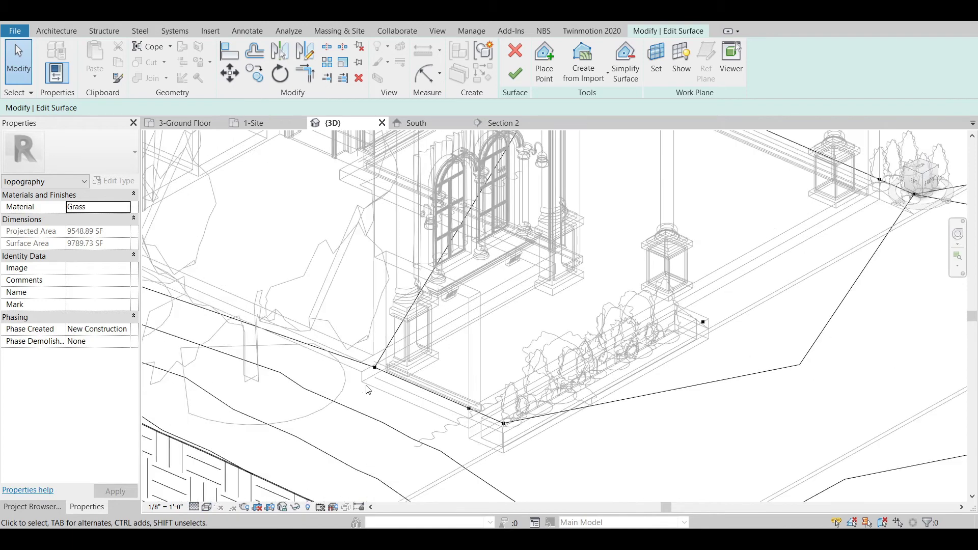
pyautogui.moveTo(368, 390); pyautogui.dragTo(552, 376, button='middle')
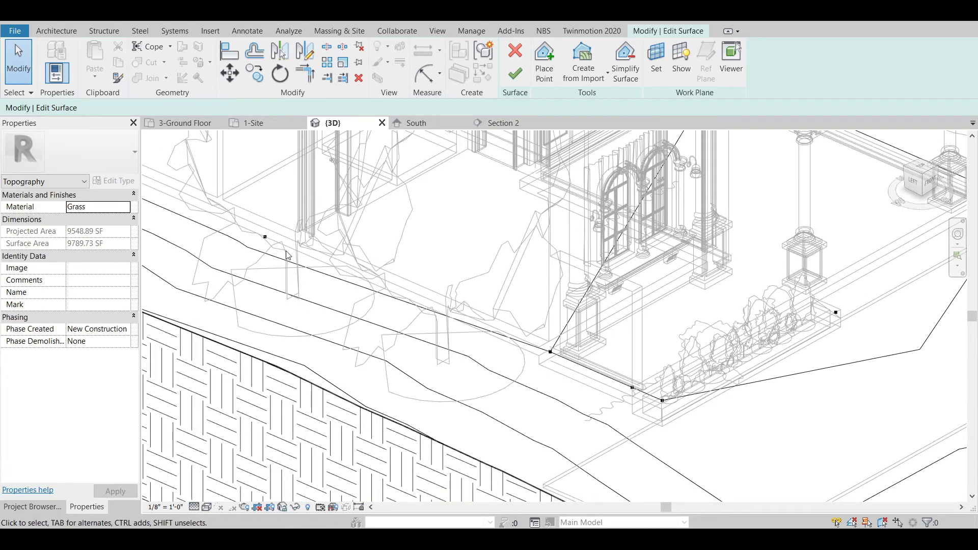
pyautogui.scroll(2, 288, 256)
pyautogui.click(232, 53)
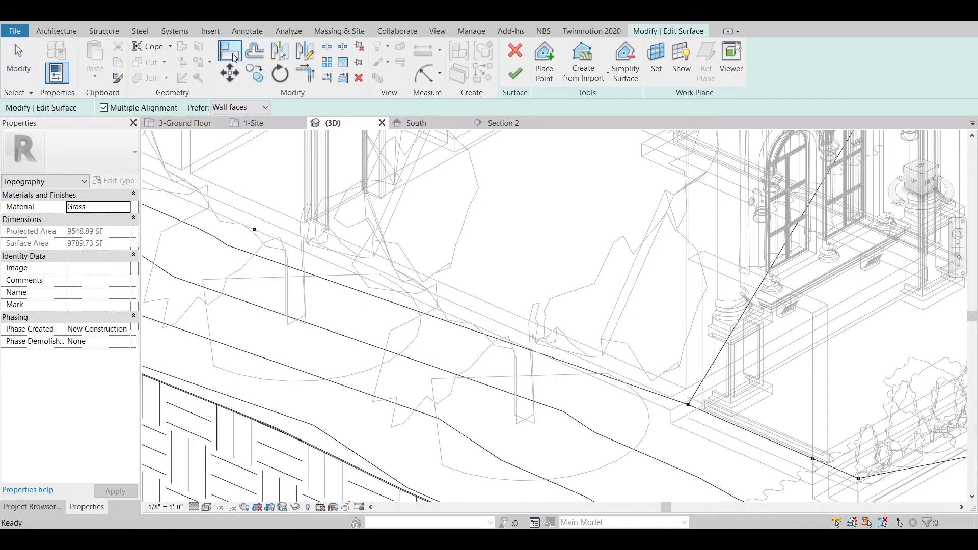
pyautogui.scroll(3, 676, 452)
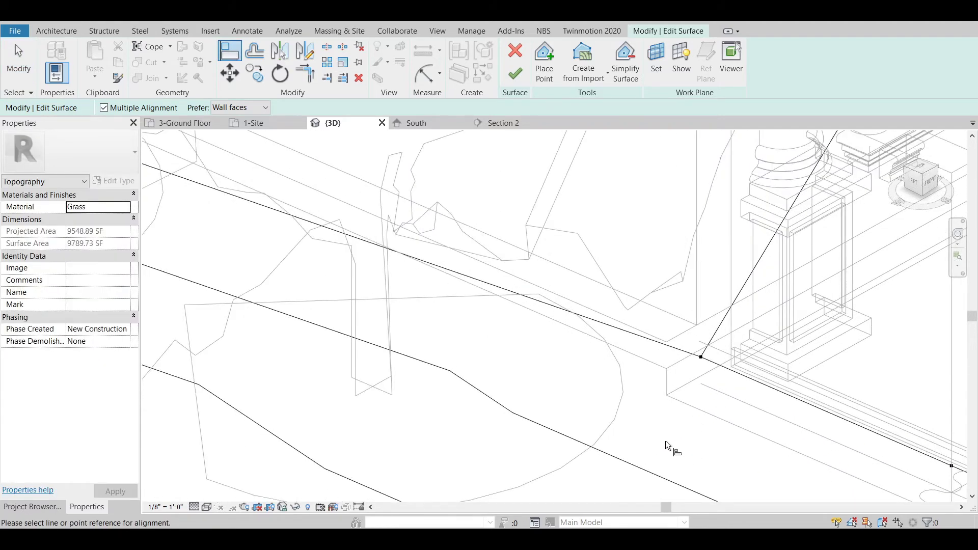
pyautogui.scroll(-4, 665, 441)
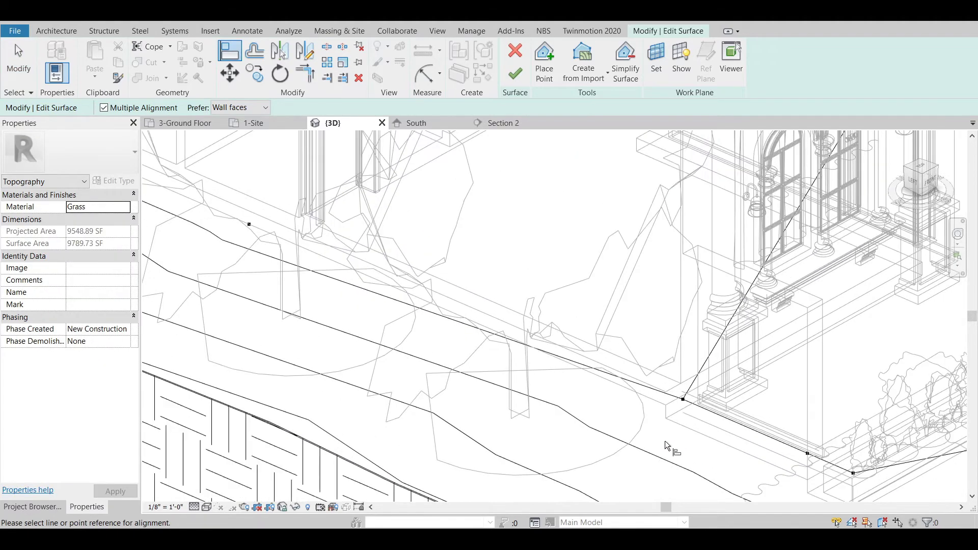
pyautogui.scroll(4, 666, 443)
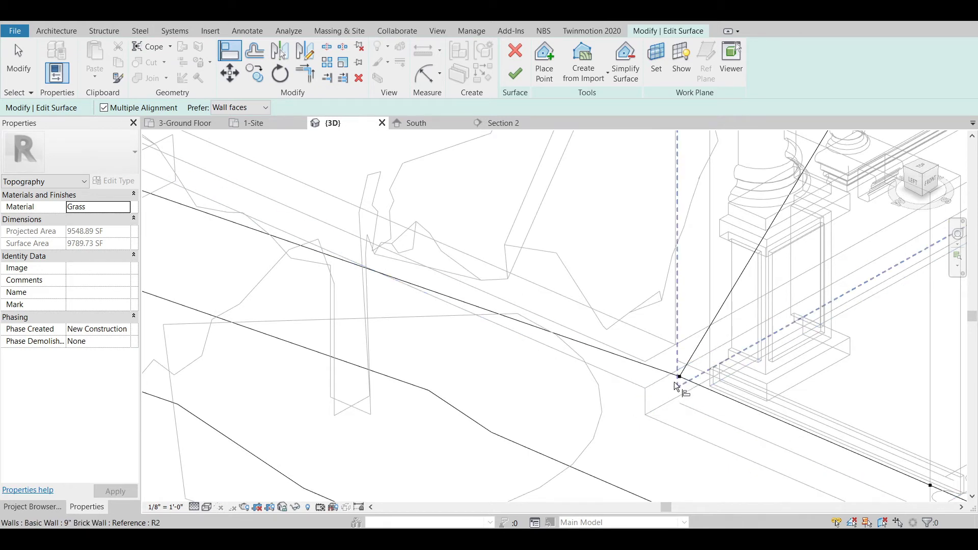
pyautogui.click(636, 390)
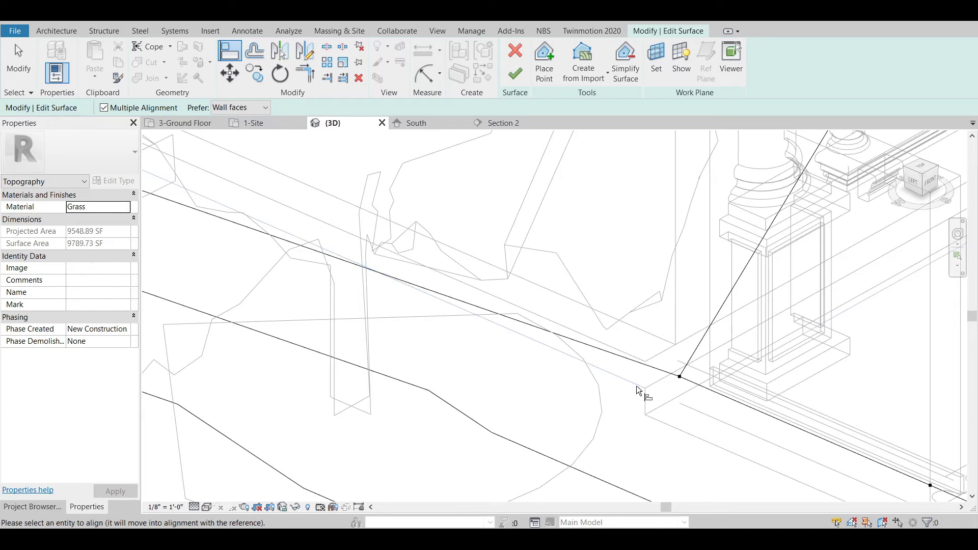
pyautogui.click(679, 376)
# - Align the surface point where the porch meets the planting strip to the bottom edge of the 6" floor slab
pyautogui.scroll(-2, 594, 366)
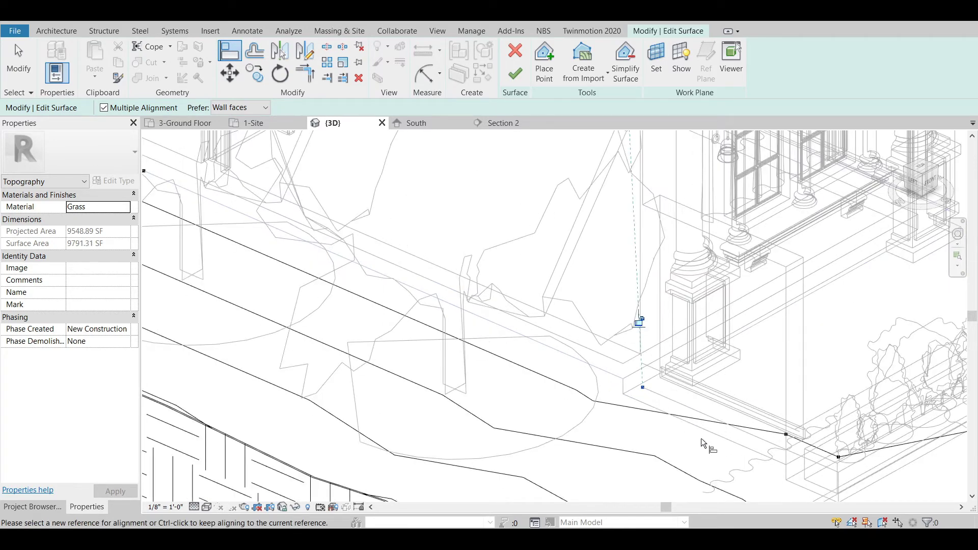
pyautogui.moveTo(698, 448); pyautogui.dragTo(630, 415, button='middle')
pyautogui.scroll(3, 654, 421)
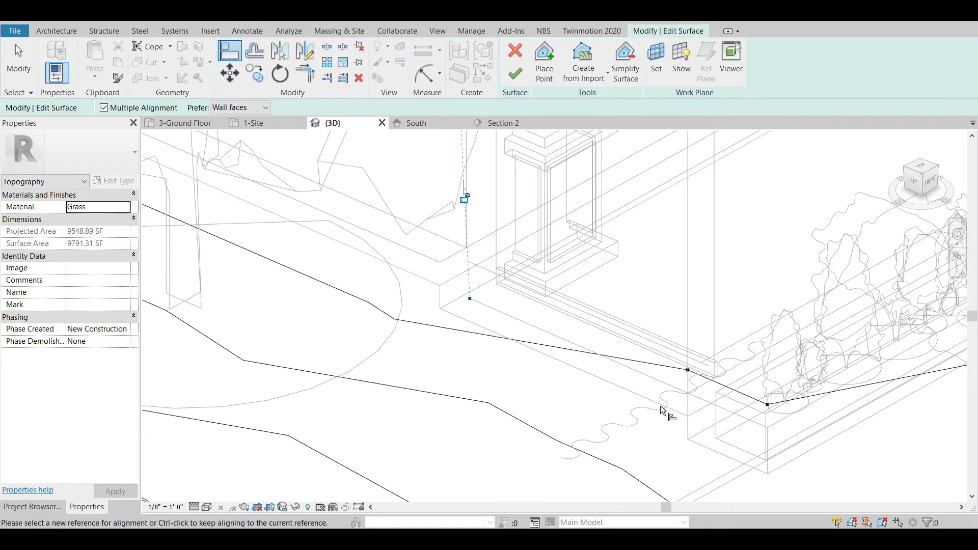
pyautogui.click(589, 396)
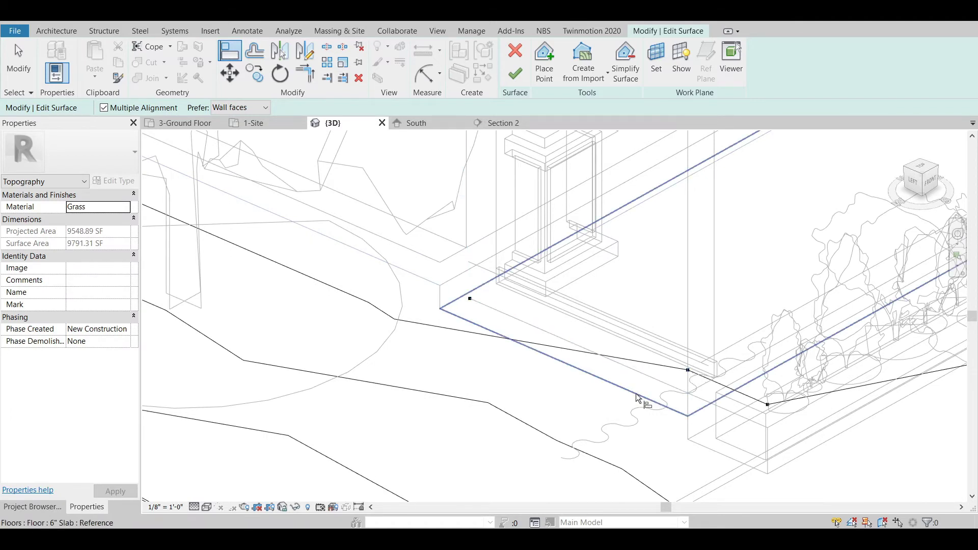
pyautogui.click(687, 371)
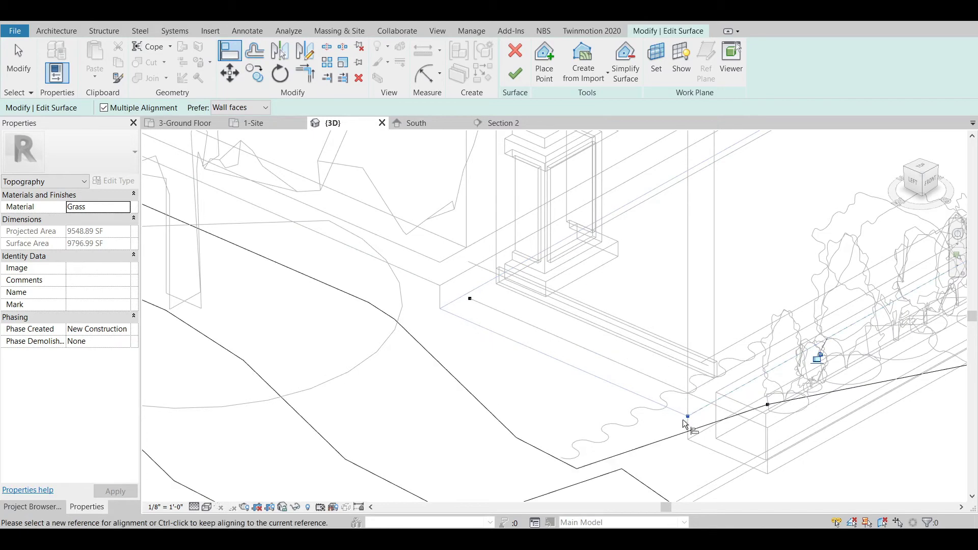
# - Align the surface point at the planting strip's outer corner nearest the porch column to the bottom edge of its 4.5" brick wall
pyautogui.scroll(2, 678, 428)
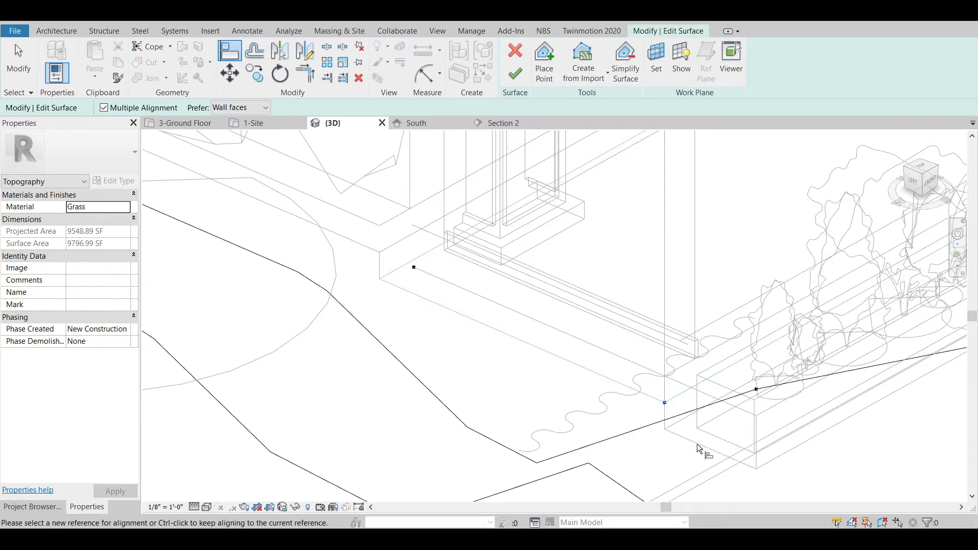
pyautogui.scroll(1, 711, 451)
pyautogui.moveTo(708, 452); pyautogui.dragTo(424, 362, button='middle')
pyautogui.scroll(3, 438, 387)
pyautogui.moveTo(449, 402); pyautogui.dragTo(600, 381, button='middle')
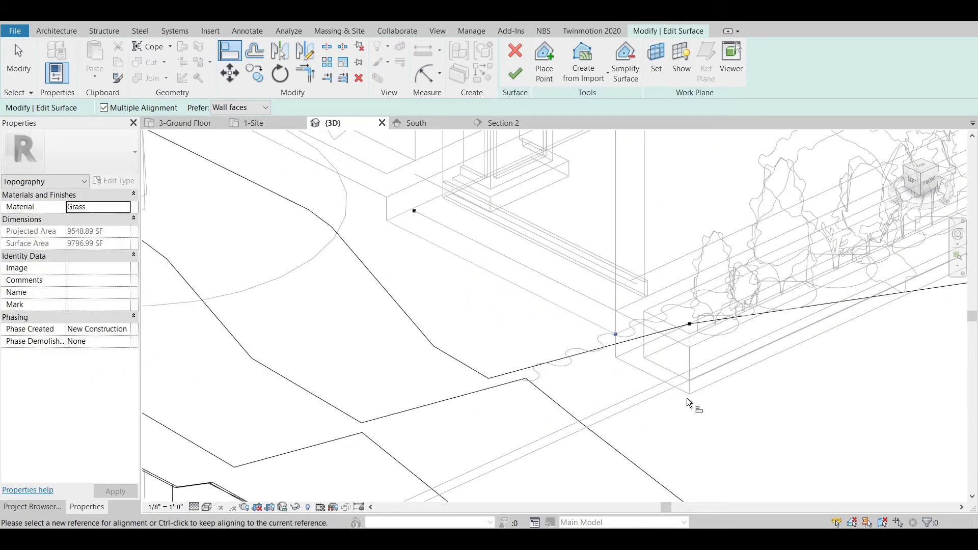
pyautogui.scroll(-2, 607, 381)
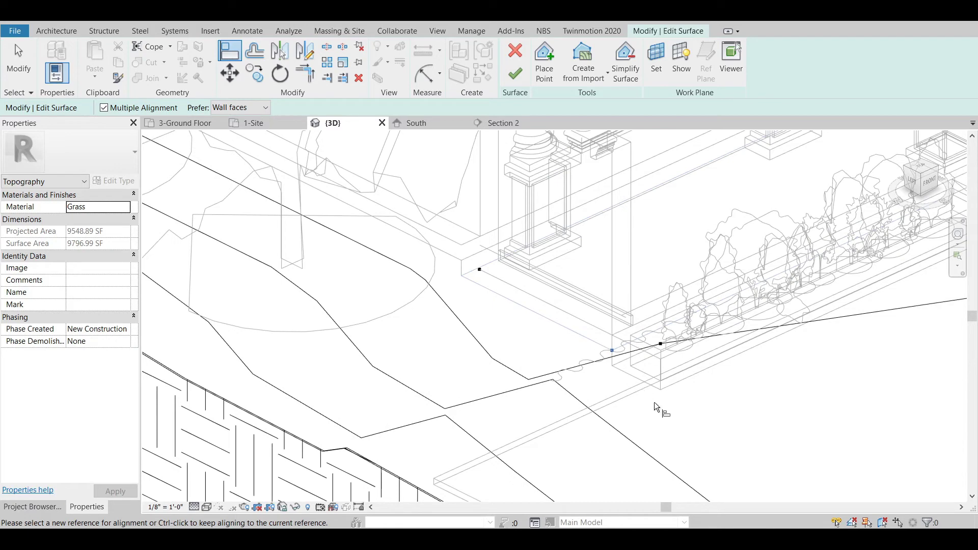
pyautogui.press('Escape')
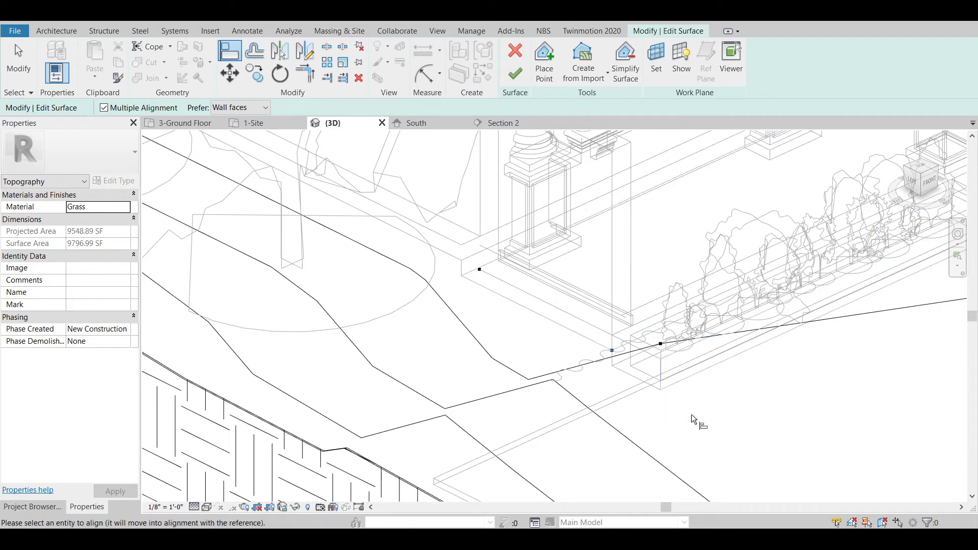
pyautogui.scroll(2, 651, 386)
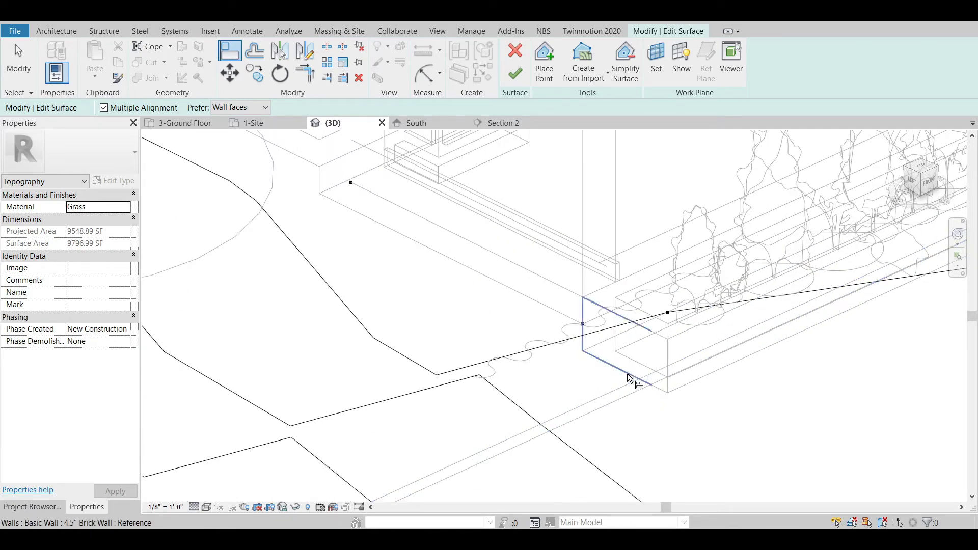
pyautogui.scroll(2, 629, 375)
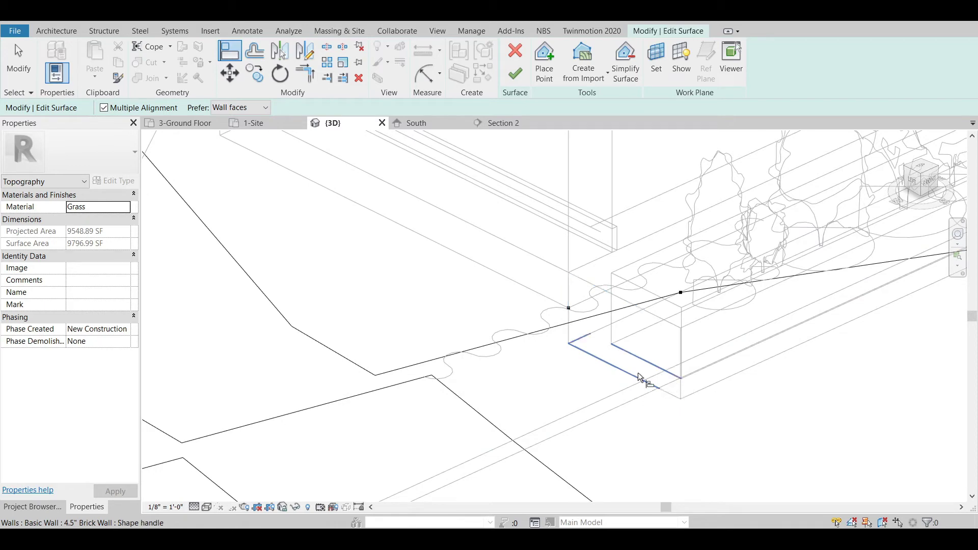
pyautogui.click(640, 377)
pyautogui.click(681, 298)
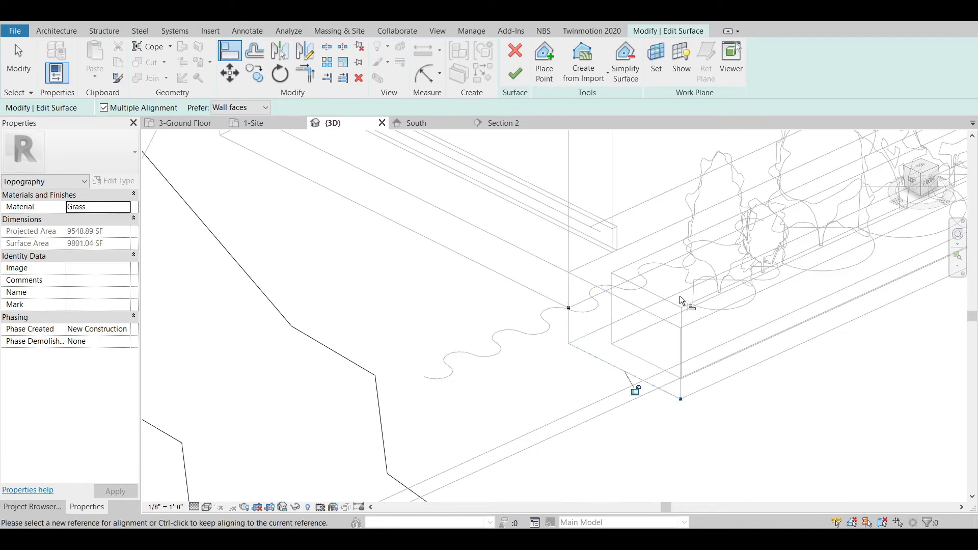
# - Align the surface point at the opposite end of the planting strip to the bottom edge of its 4.5" brick wall
pyautogui.scroll(-4, 616, 386)
pyautogui.scroll(-1, 603, 390)
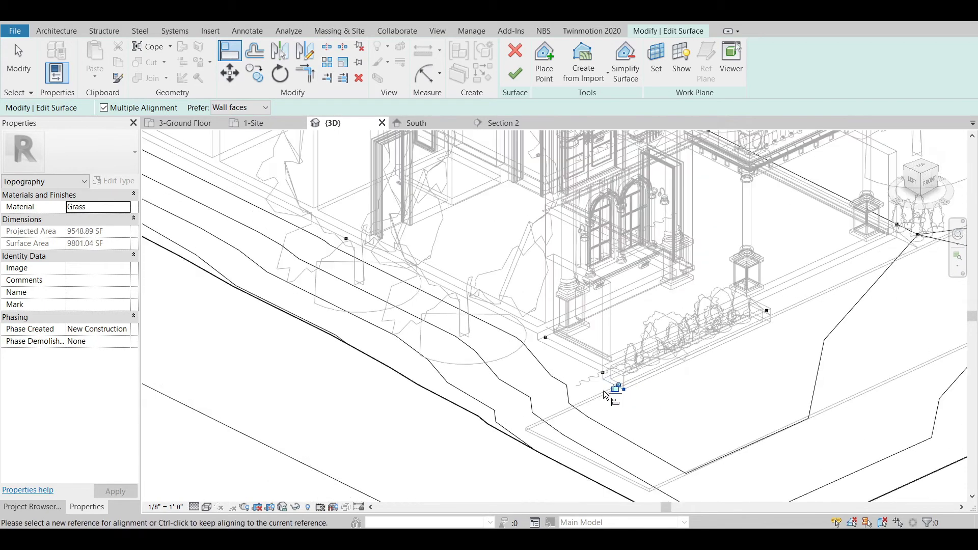
pyautogui.moveTo(683, 399); pyautogui.dragTo(527, 265, button='middle')
pyautogui.scroll(4, 655, 321)
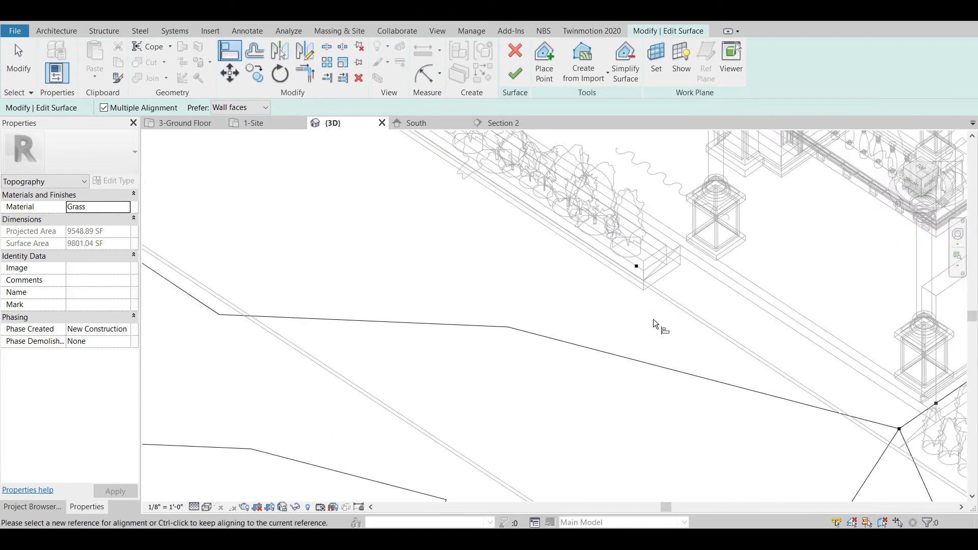
pyautogui.press('Escape')
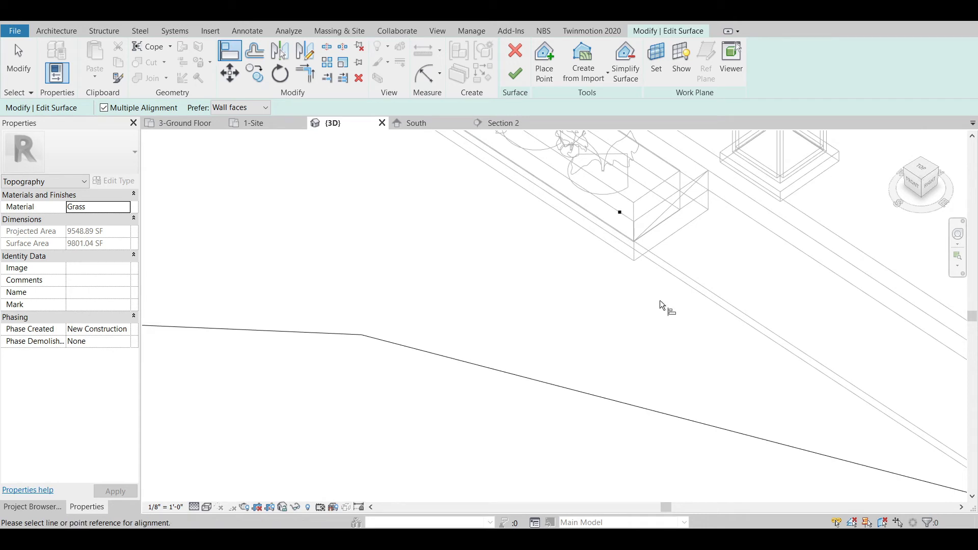
pyautogui.press('Escape')
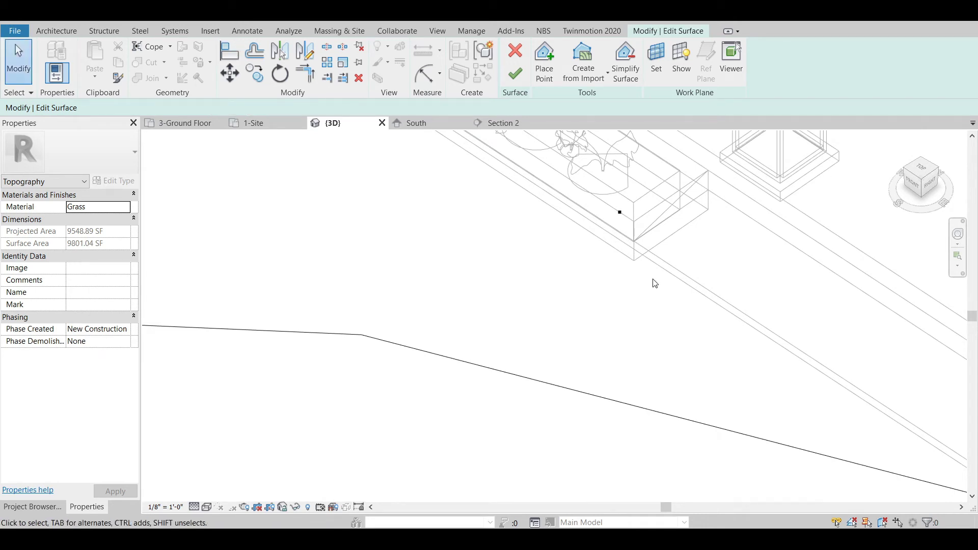
pyautogui.click(229, 57)
pyautogui.scroll(3, 637, 260)
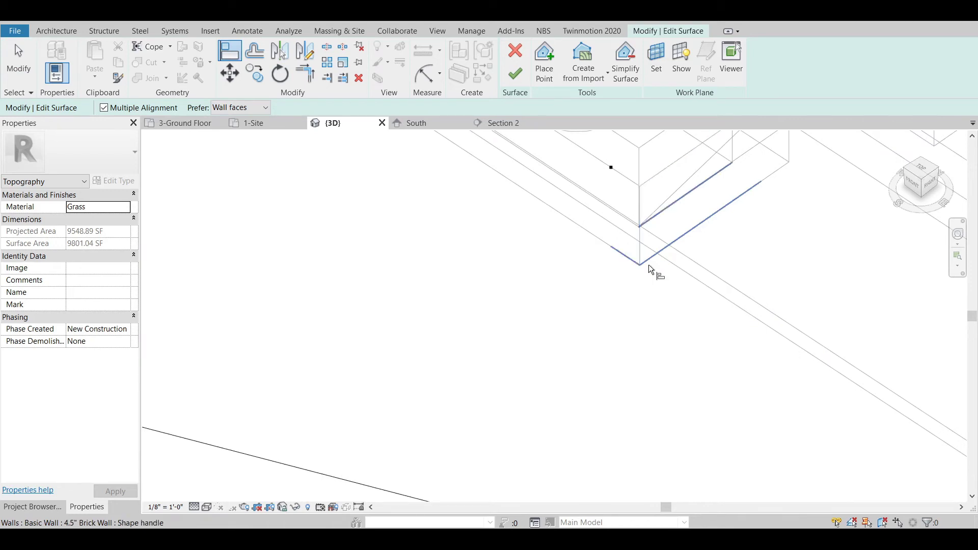
pyautogui.click(649, 264)
pyautogui.click(616, 170)
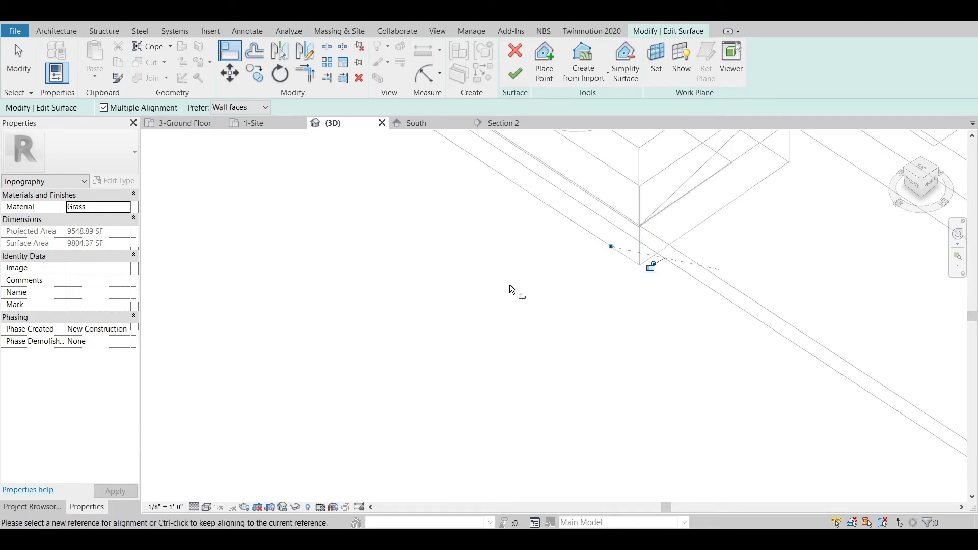
# - Align the outermost surface point beside the small shrubs to the bottom edge of the Floors 1 slab
pyautogui.scroll(-4, 510, 284)
pyautogui.scroll(3, 734, 428)
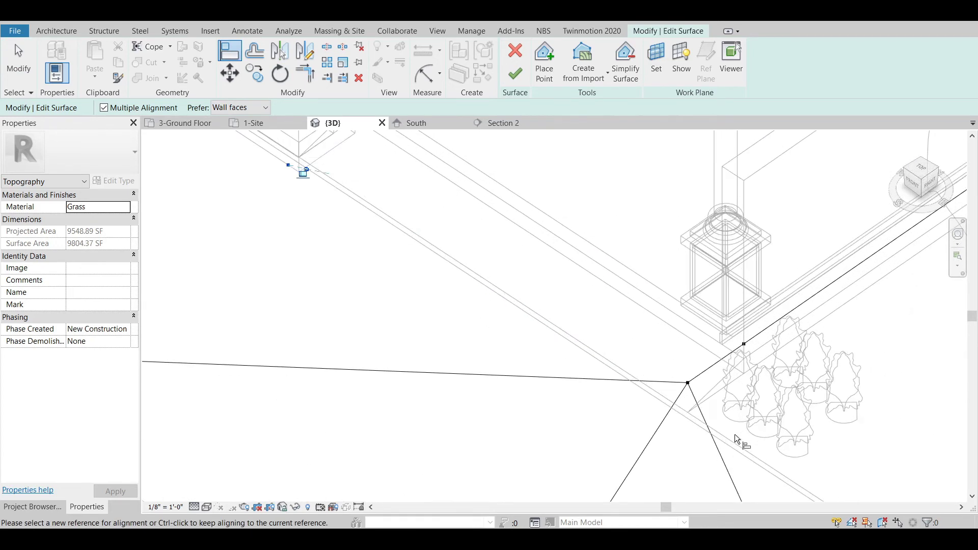
pyautogui.scroll(-2, 761, 326)
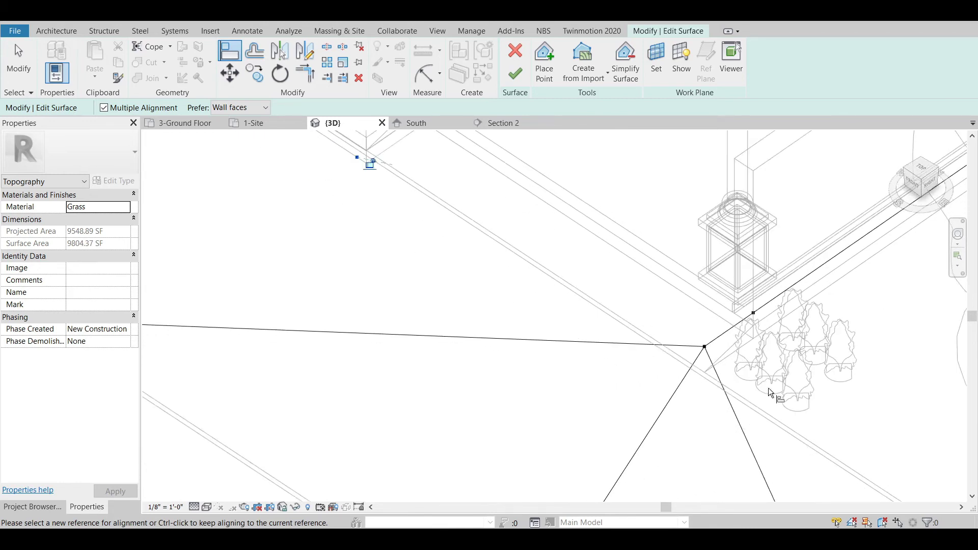
pyautogui.press('Escape')
pyautogui.press('Escape')
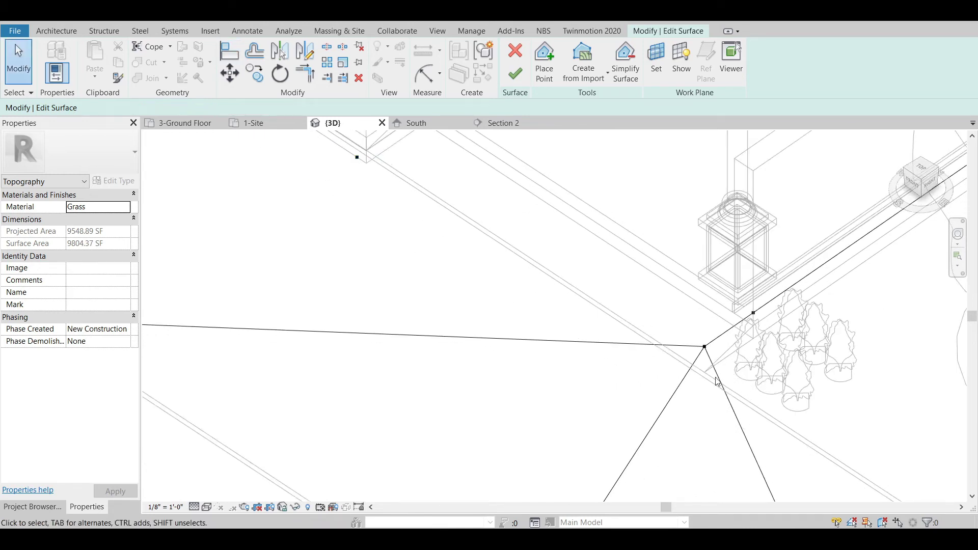
pyautogui.scroll(-1, 718, 381)
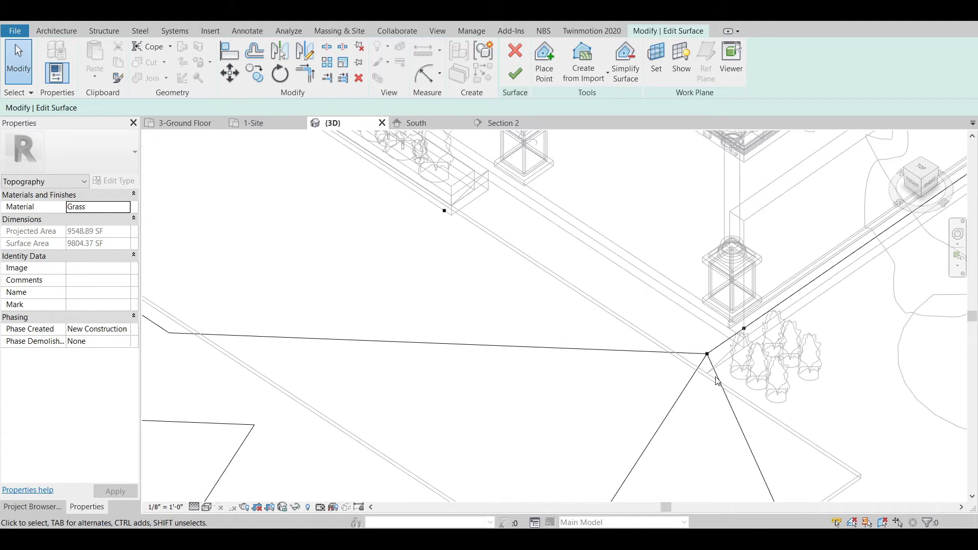
pyautogui.keyDown('shift'); pyautogui.moveTo(718, 381); pyautogui.dragTo(597, 282, button='middle'); pyautogui.keyUp('shift')
pyautogui.scroll(1, 596, 282)
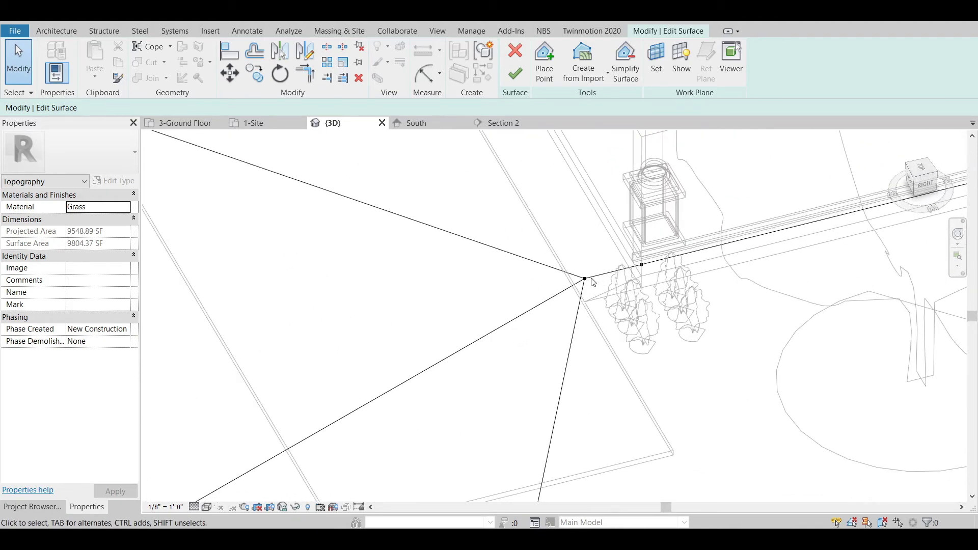
pyautogui.click(230, 51)
pyautogui.scroll(3, 584, 304)
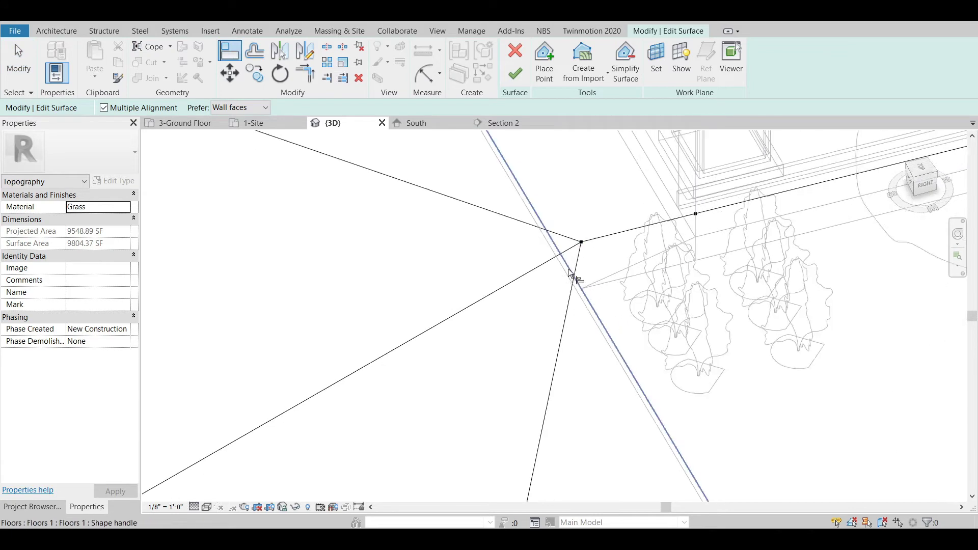
pyautogui.keyDown('shift'); pyautogui.moveTo(568, 268); pyautogui.dragTo(503, 429, button='middle'); pyautogui.keyUp('shift')
pyautogui.scroll(-1, 506, 432)
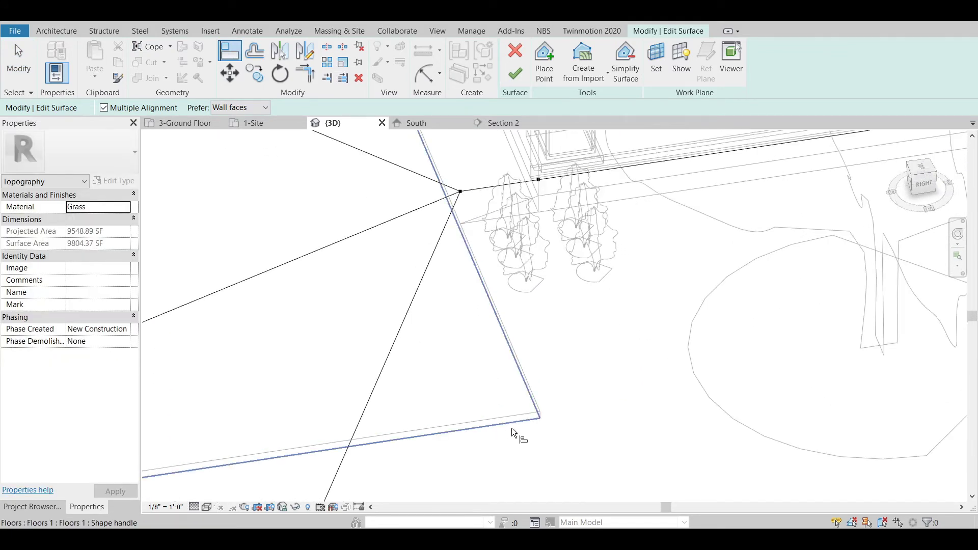
pyautogui.click(512, 428)
pyautogui.click(460, 191)
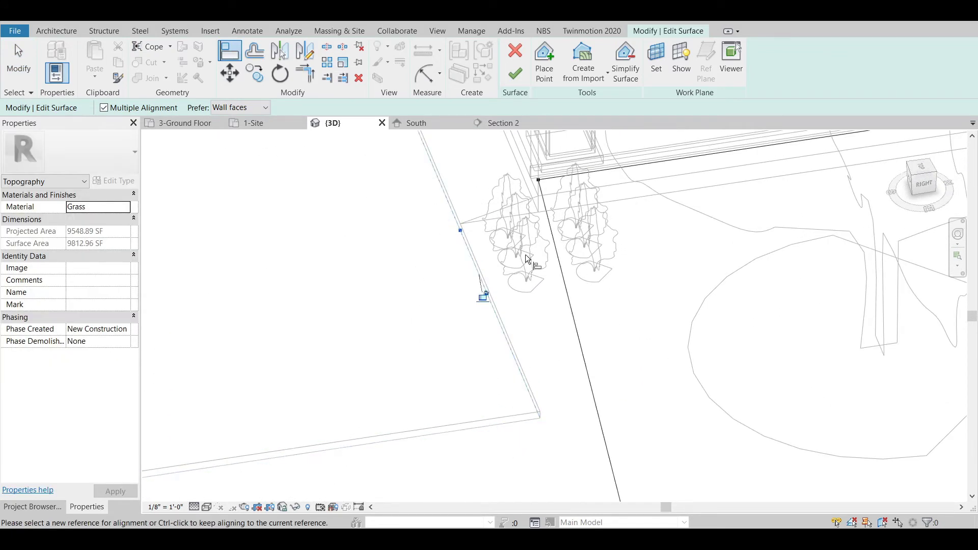
# - Align the surface point at the porch corner between the two shrub groups to the bottom edge of the 6" floor slab
pyautogui.keyDown('shift'); pyautogui.moveTo(528, 260); pyautogui.dragTo(541, 245, button='middle'); pyautogui.keyUp('shift')
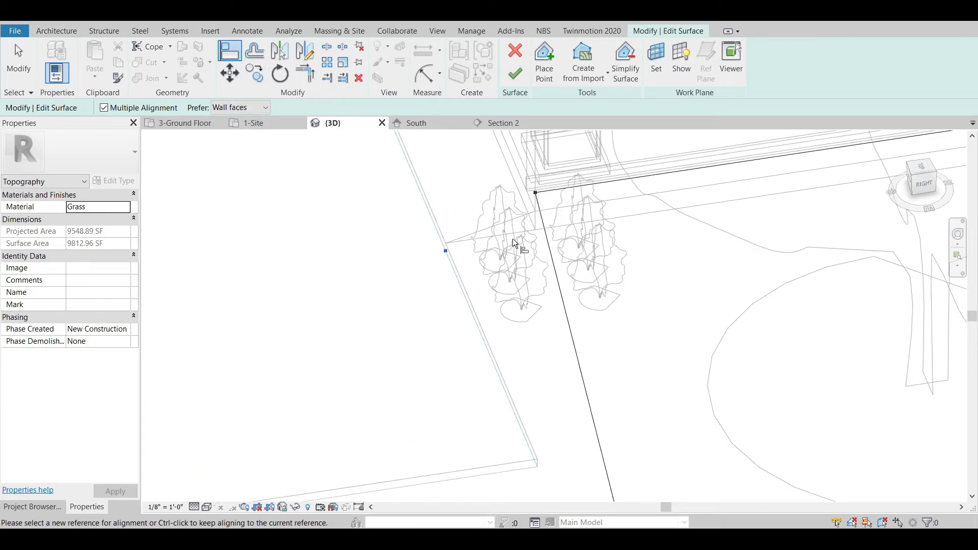
pyautogui.press('Escape')
pyautogui.press('Escape')
pyautogui.click(238, 53)
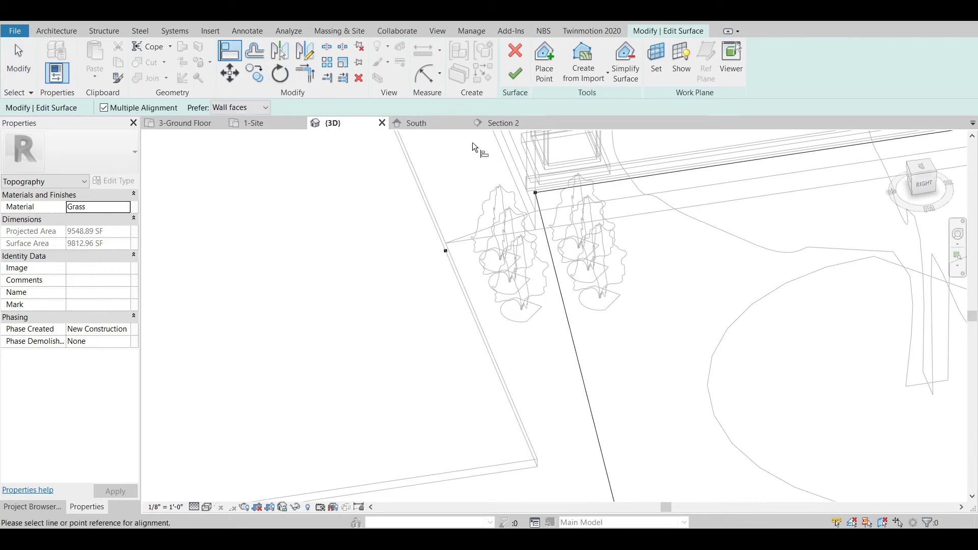
pyautogui.scroll(3, 536, 223)
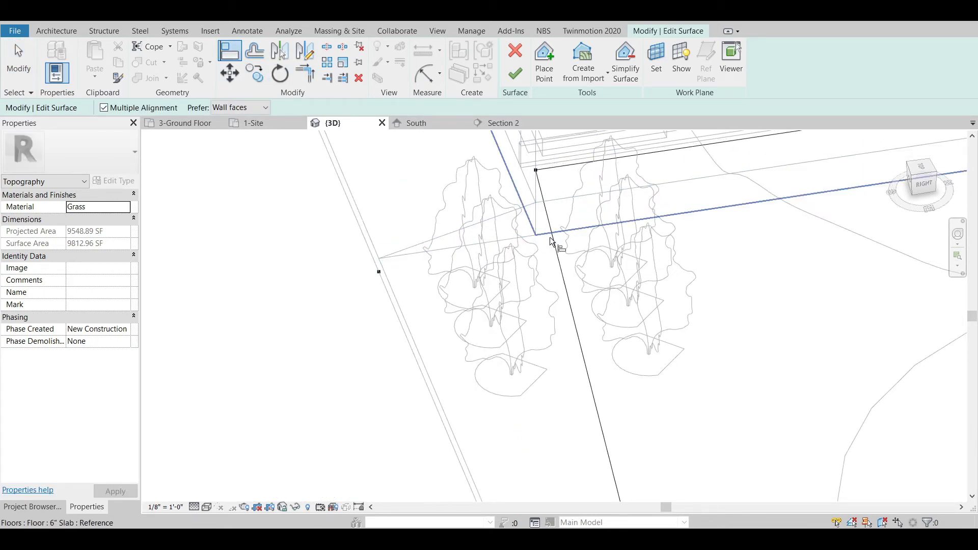
pyautogui.click(552, 240)
pyautogui.click(536, 171)
pyautogui.scroll(-3, 548, 287)
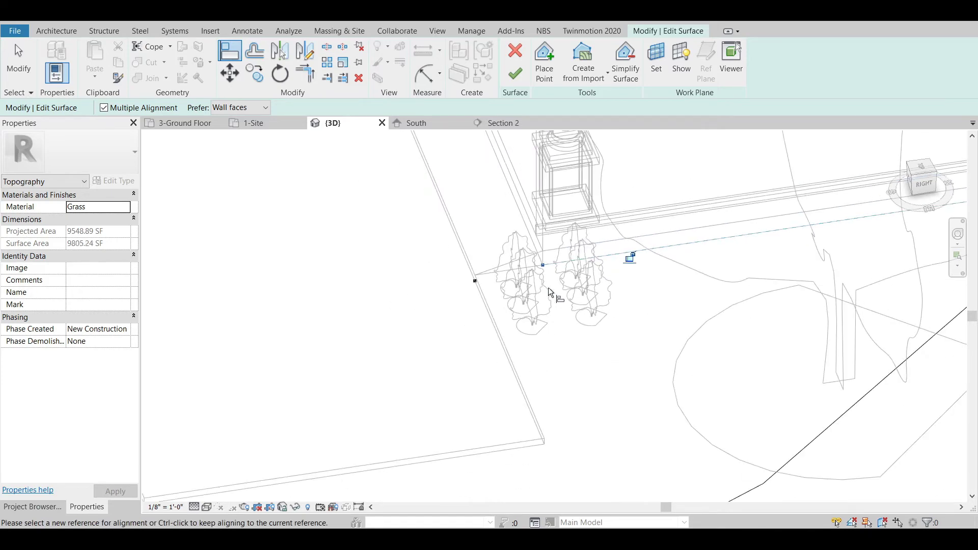
pyautogui.scroll(2, 634, 279)
pyautogui.scroll(-3, 819, 224)
pyautogui.scroll(4, 831, 245)
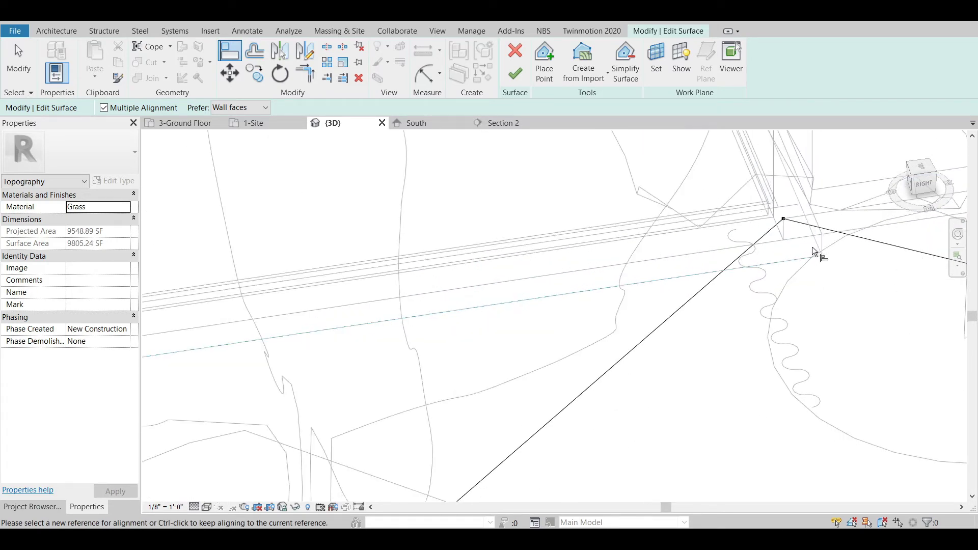
pyautogui.click(785, 220)
pyautogui.click(787, 221)
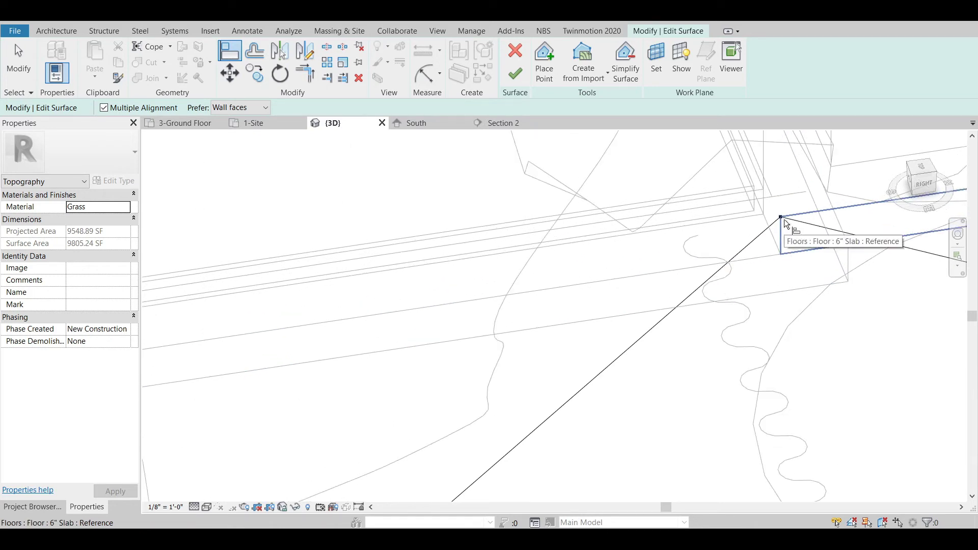
pyautogui.press('Escape')
pyautogui.press('Escape')
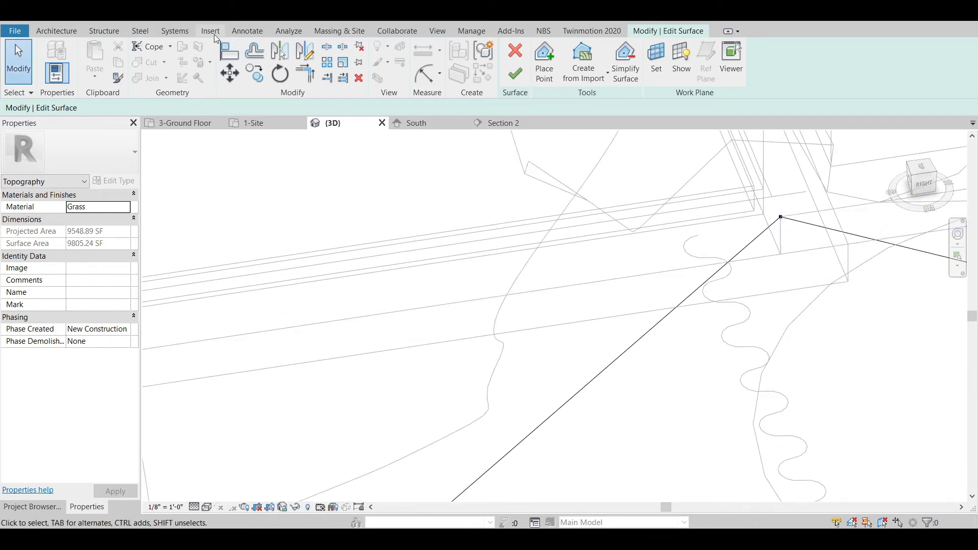
# - Align the surface point near the spiral stair to the bottom edge of the side 6" floor slab and finish the surface edit
pyautogui.click(229, 51)
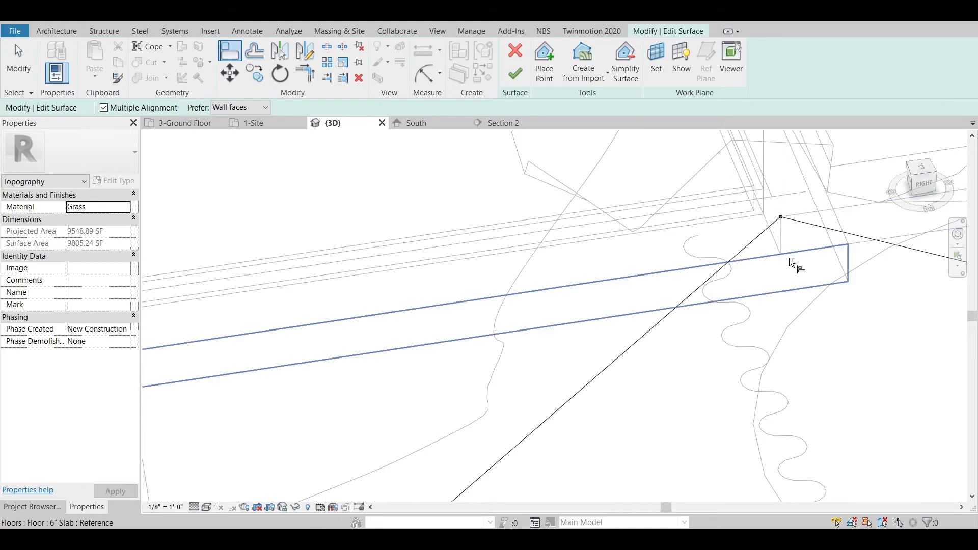
pyautogui.scroll(3, 787, 258)
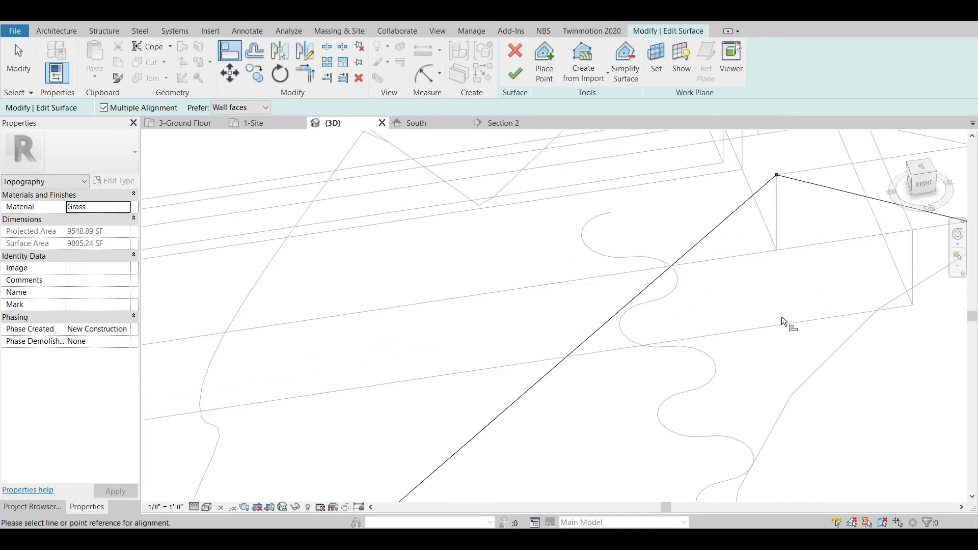
pyautogui.click(783, 325)
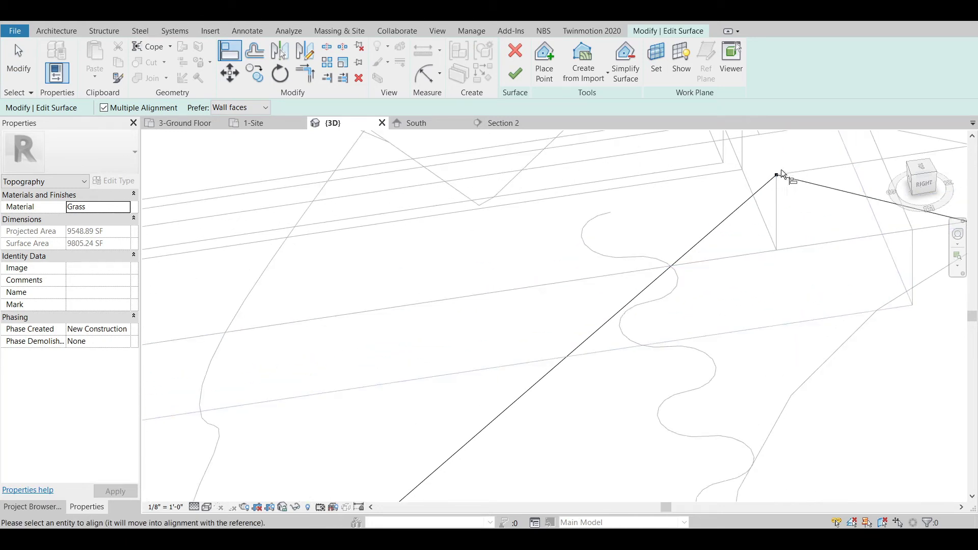
pyautogui.click(780, 173)
pyautogui.scroll(-5, 697, 246)
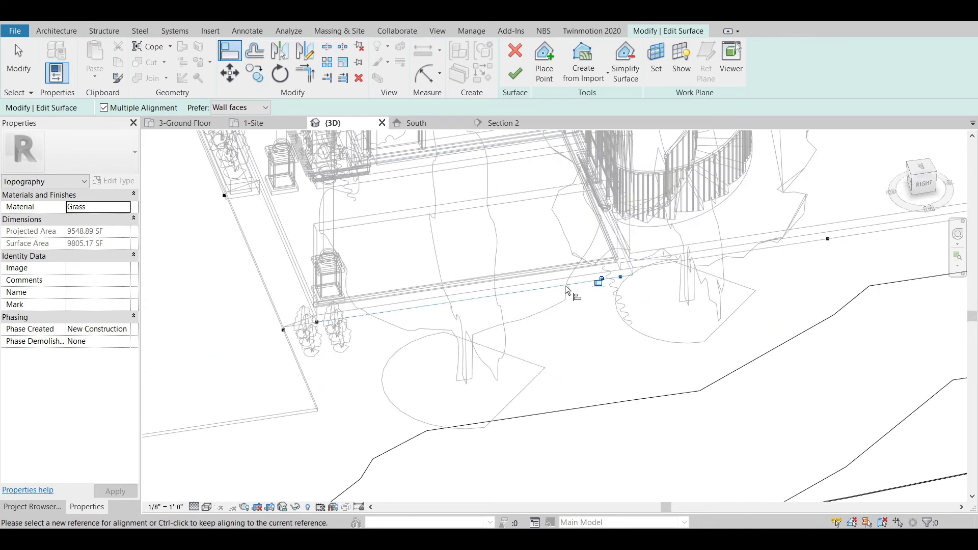
pyautogui.scroll(-2, 568, 290)
pyautogui.scroll(4, 582, 282)
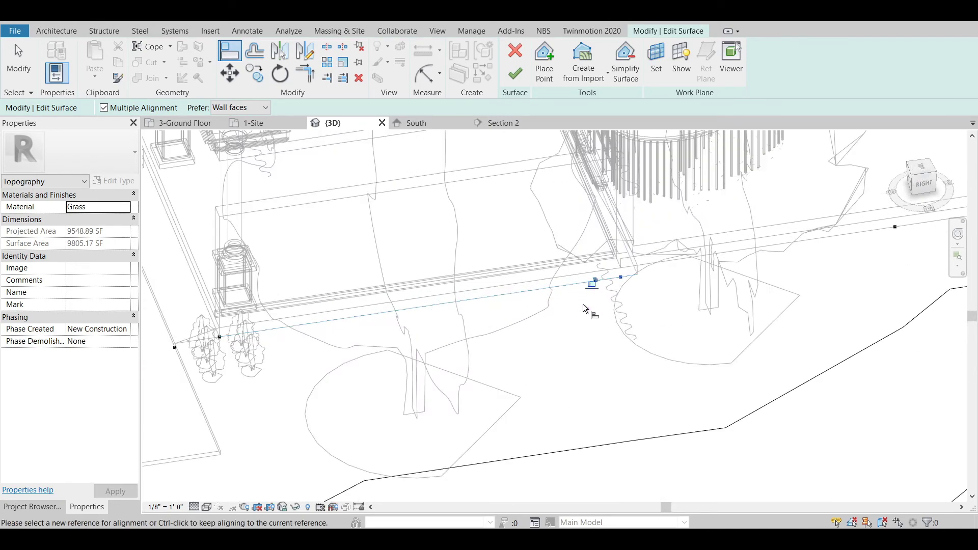
pyautogui.scroll(-3, 584, 305)
pyautogui.click(515, 71)
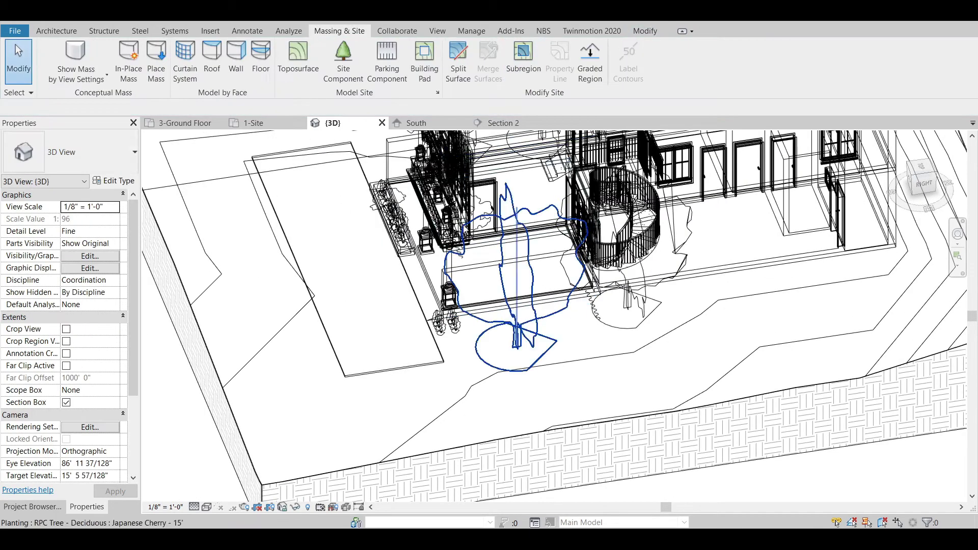
# - Display the 3D view as Shaded and examine how the terrain meets the planting strip, porch and front slab
pyautogui.click(207, 508)
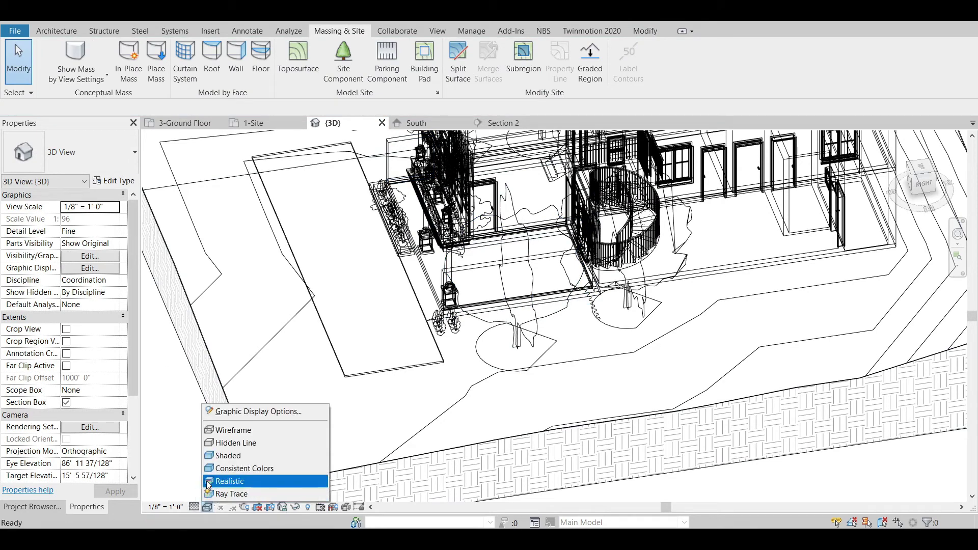
pyautogui.click(237, 455)
pyautogui.scroll(-5, 487, 337)
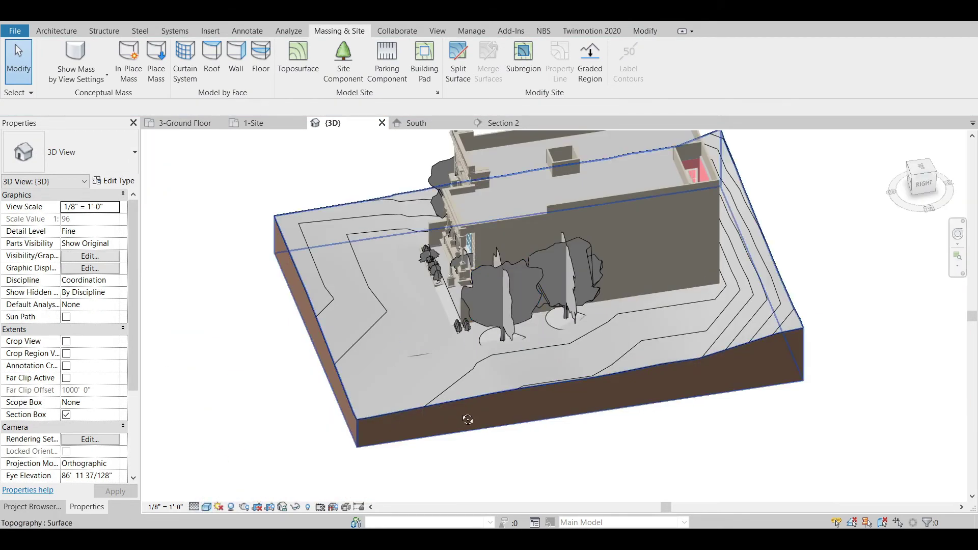
pyautogui.keyDown('shift'); pyautogui.moveTo(487, 337); pyautogui.dragTo(417, 391, button='middle'); pyautogui.keyUp('shift')
pyautogui.scroll(3, 411, 313)
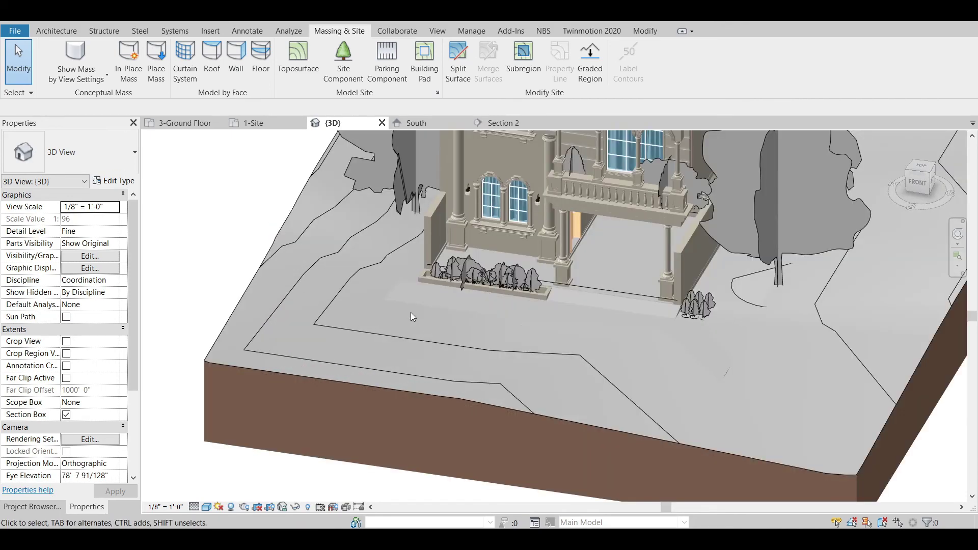
pyautogui.keyDown('shift'); pyautogui.moveTo(409, 312); pyautogui.dragTo(552, 298, button='middle'); pyautogui.keyUp('shift')
pyautogui.scroll(3, 415, 296)
pyautogui.scroll(2, 574, 268)
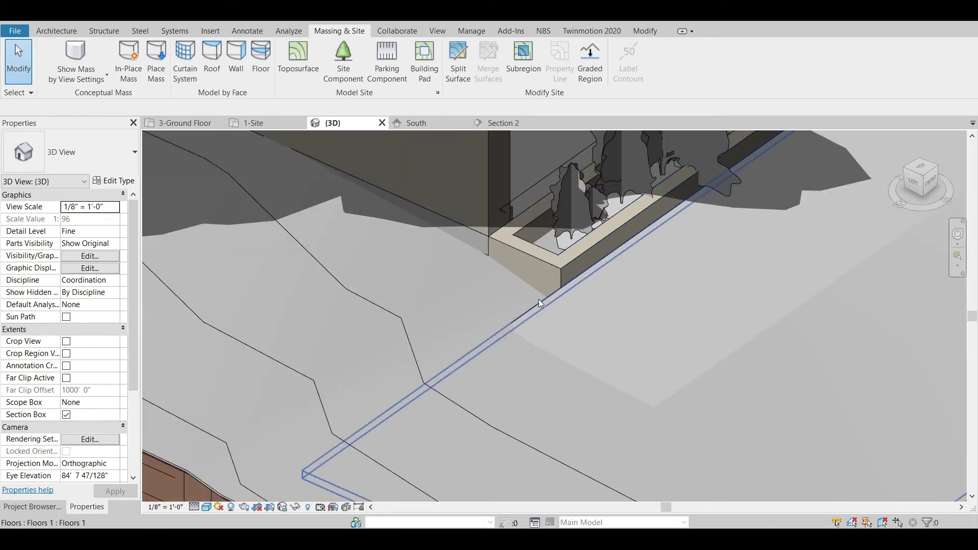
pyautogui.scroll(2, 556, 357)
pyautogui.keyDown('shift'); pyautogui.moveTo(699, 371); pyautogui.dragTo(490, 280, button='middle'); pyautogui.keyUp('shift')
pyautogui.scroll(-3, 491, 280)
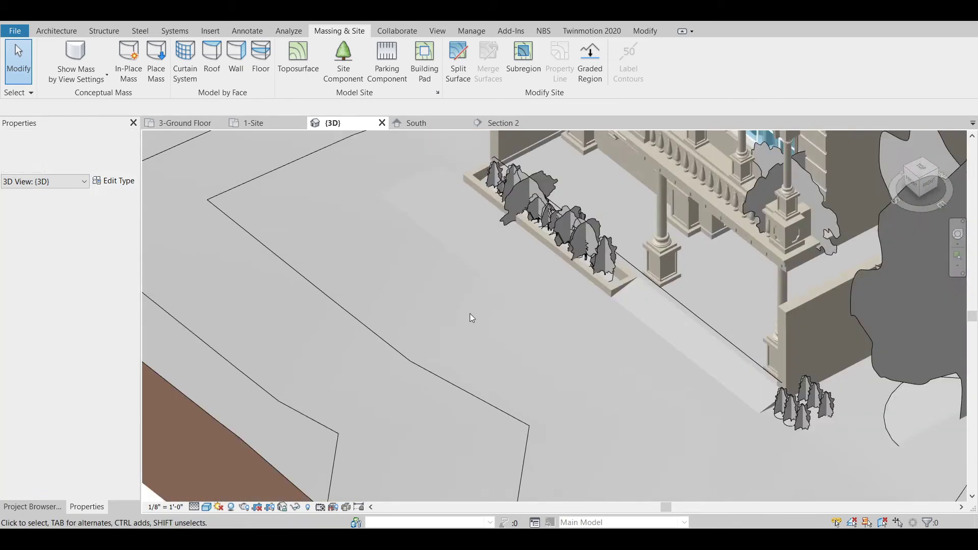
# - Set the 3D view's visual style to Consistent Colors and examine the terrain over the front Floors 1 slab
pyautogui.click(206, 508)
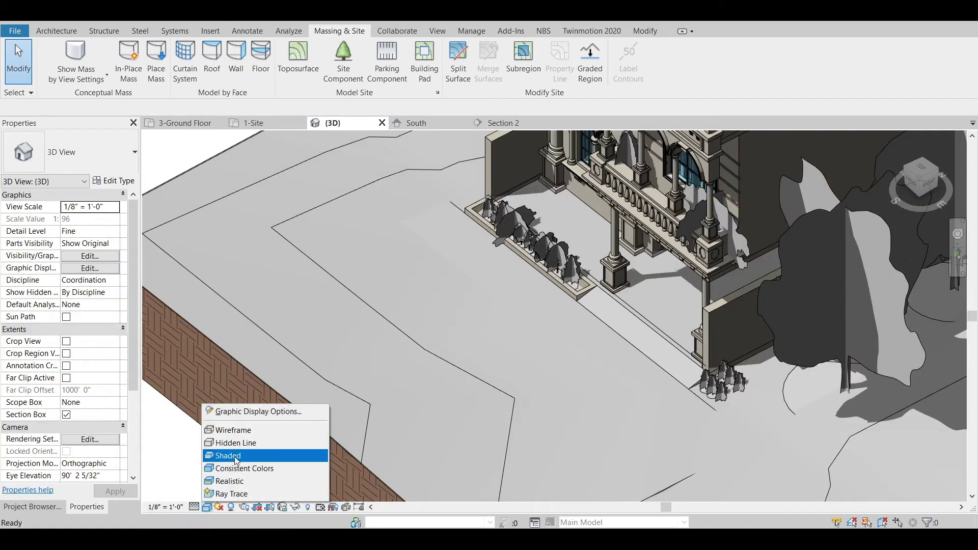
pyautogui.click(243, 469)
pyautogui.scroll(2, 537, 329)
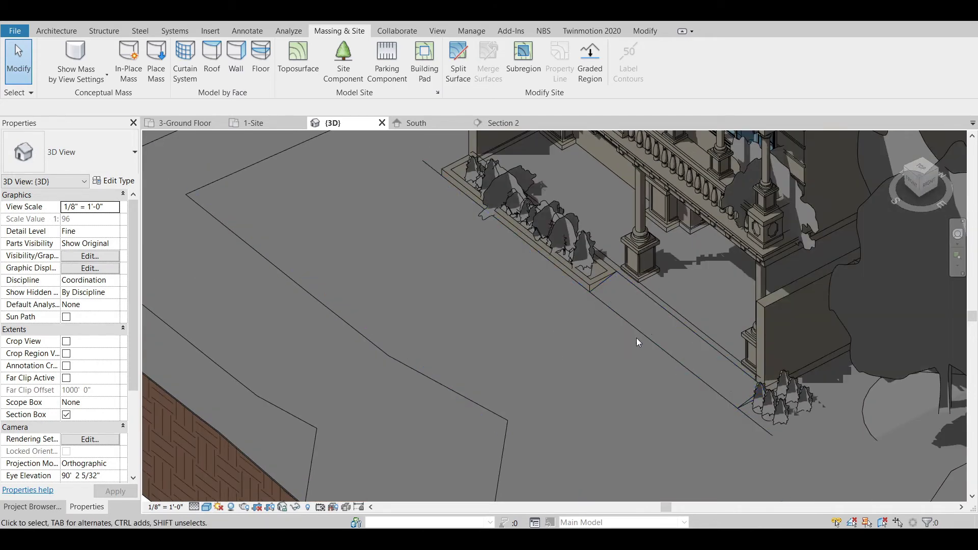
pyautogui.scroll(-4, 477, 404)
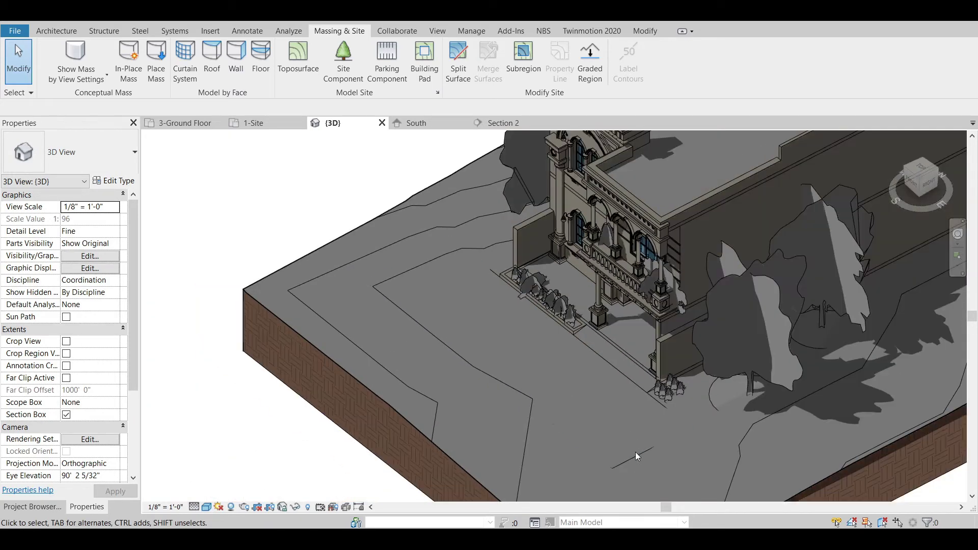
pyautogui.scroll(4, 668, 433)
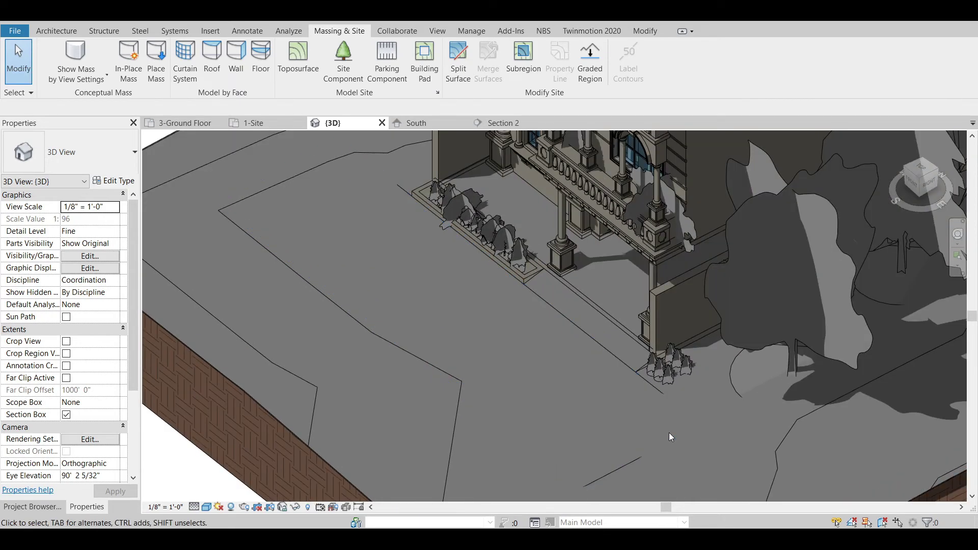
pyautogui.scroll(-4, 439, 335)
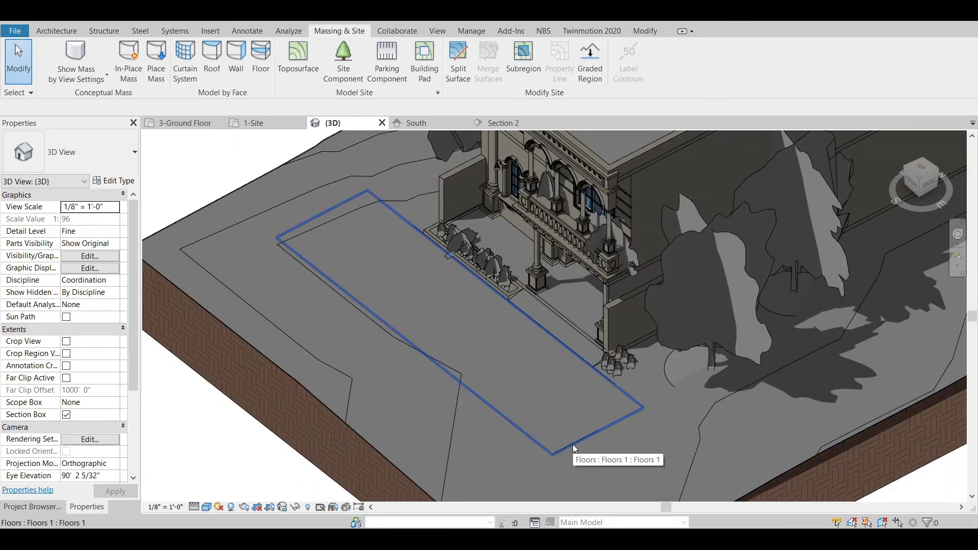
pyautogui.scroll(-3, 572, 445)
# - Edit the toposurface in the 1-Site plan and place points at elevation 0' 0" on both ends and the midpoint of the Floors 1 slab's south edge
pyautogui.click(249, 123)
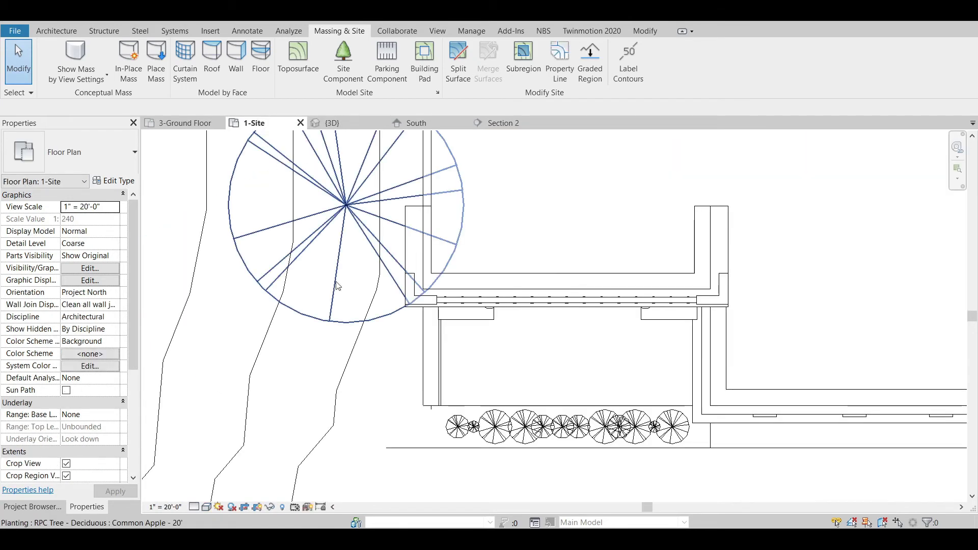
pyautogui.scroll(-5, 338, 286)
pyautogui.click(716, 407)
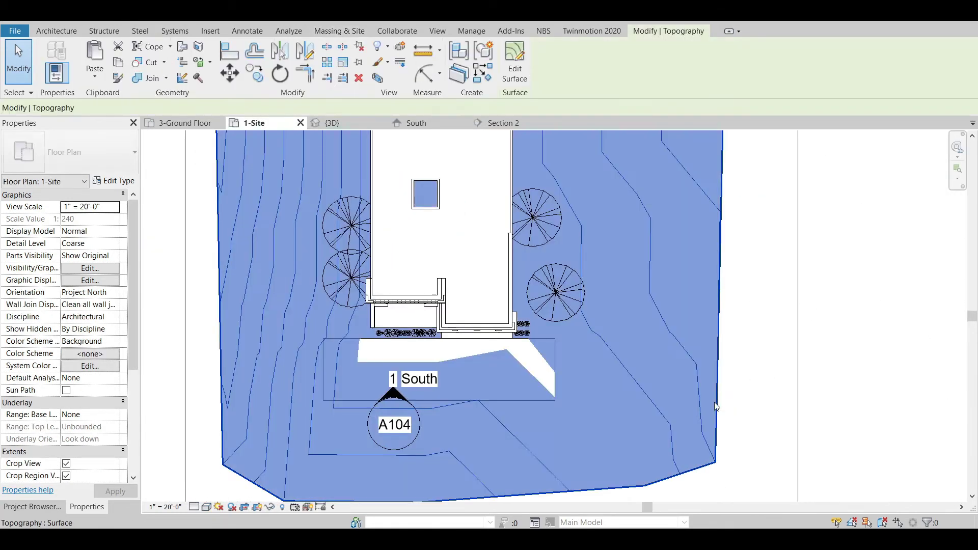
pyautogui.click(506, 69)
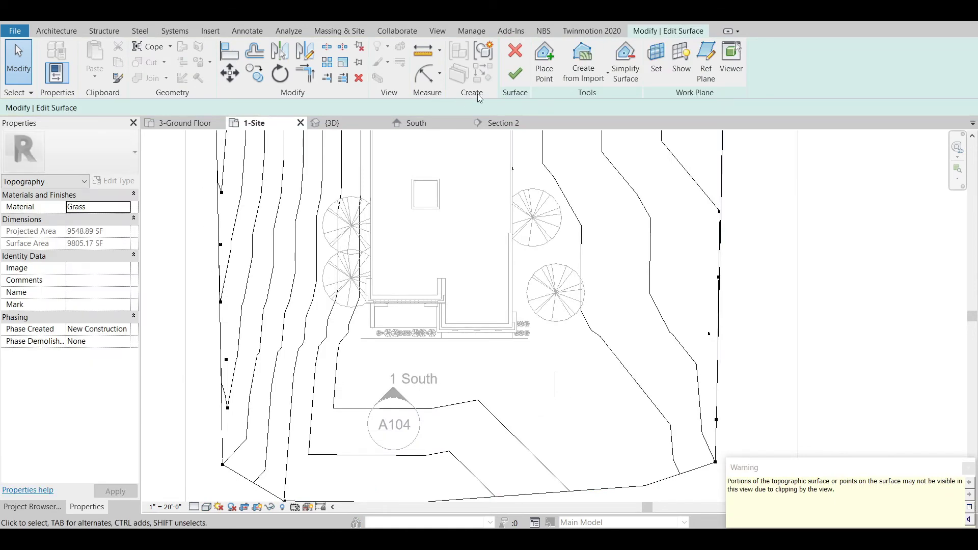
pyautogui.click(544, 61)
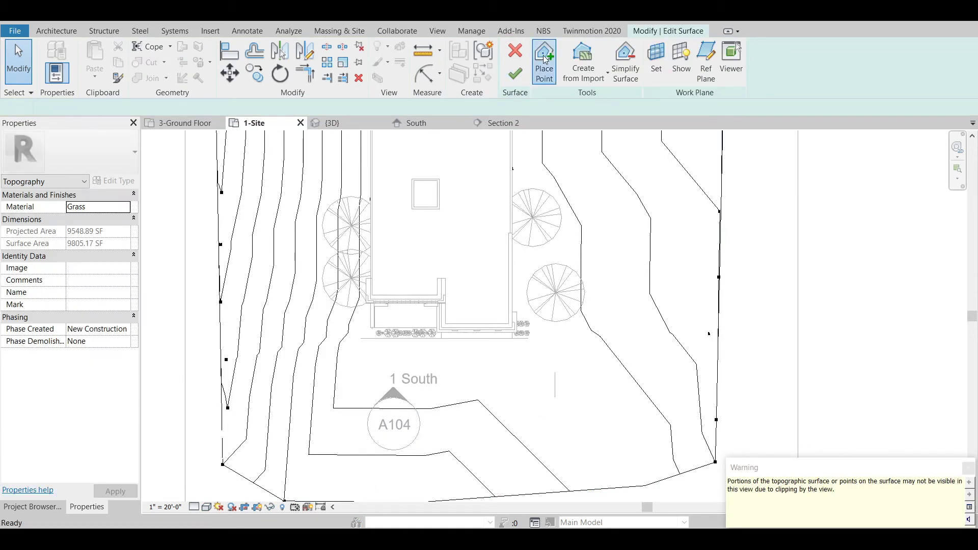
pyautogui.click(555, 401)
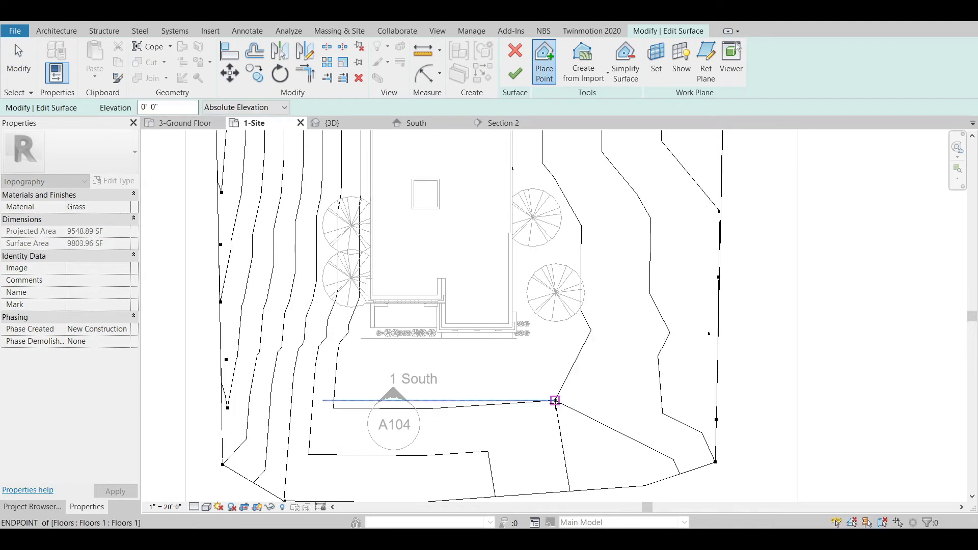
pyautogui.click(440, 400)
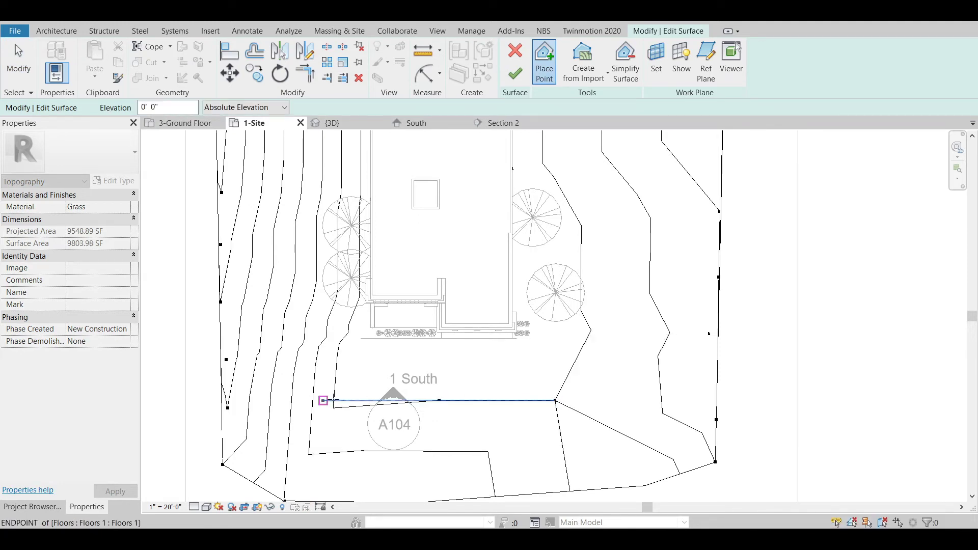
pyautogui.click(323, 400)
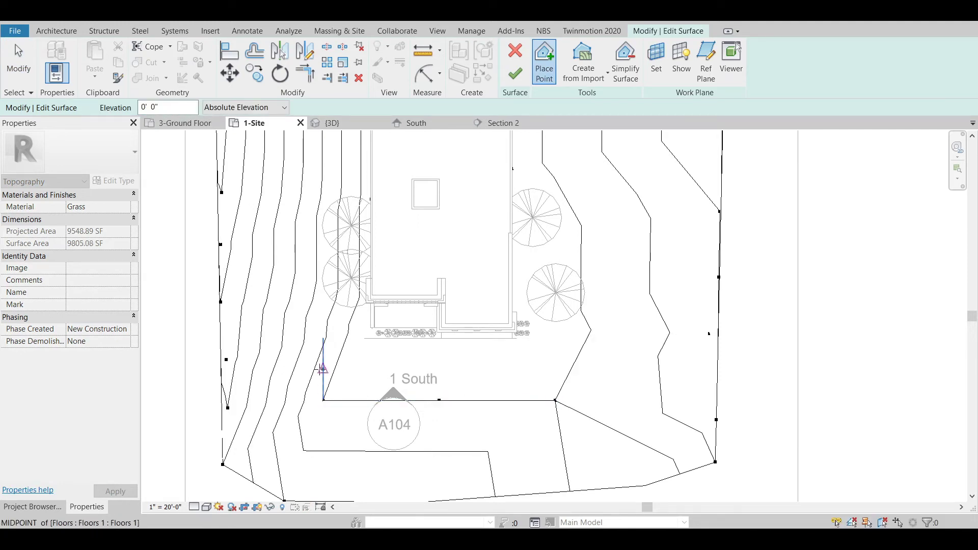
# - Place 0' 0" points at the midpoint of the Floors 1 slab's west edge and at its two corners nearest the house, and finish the surface
pyautogui.click(323, 339)
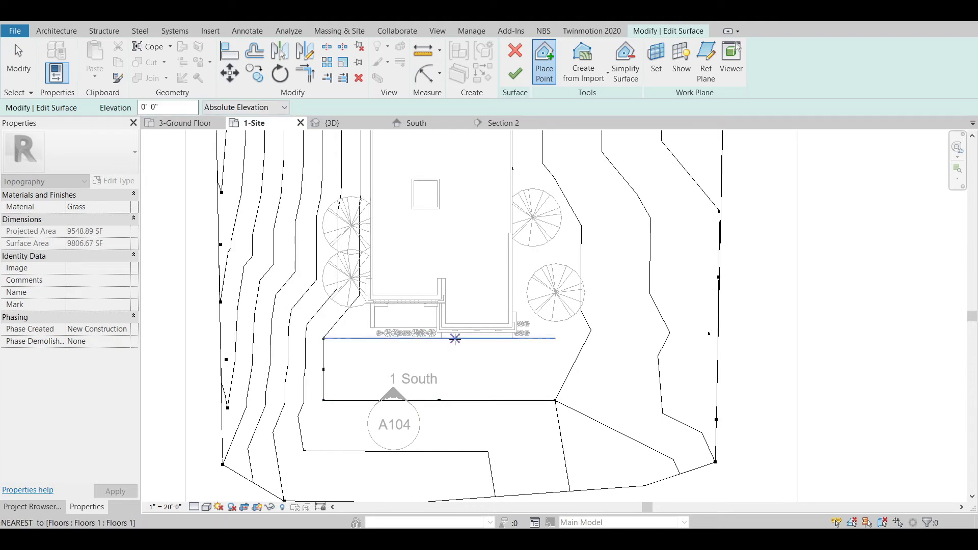
pyautogui.scroll(3, 362, 338)
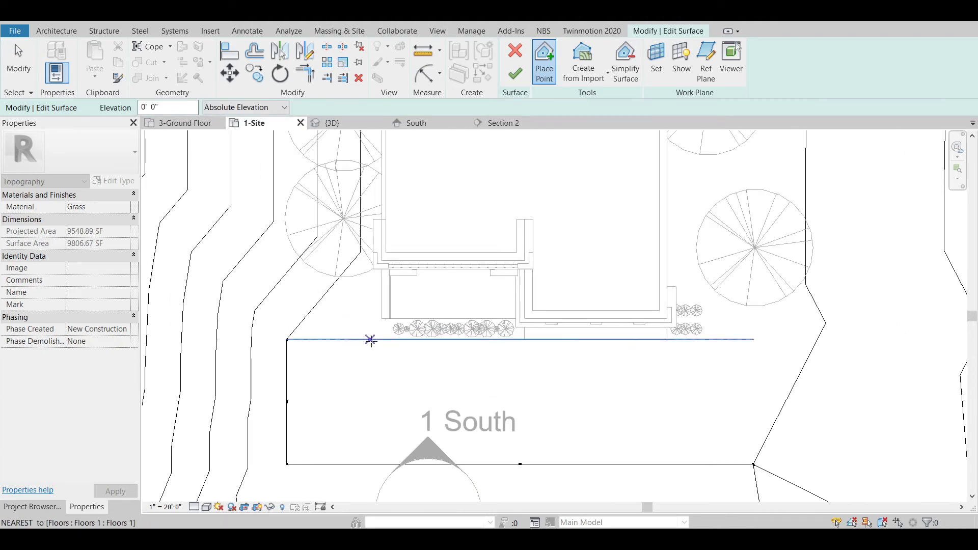
pyautogui.click(753, 339)
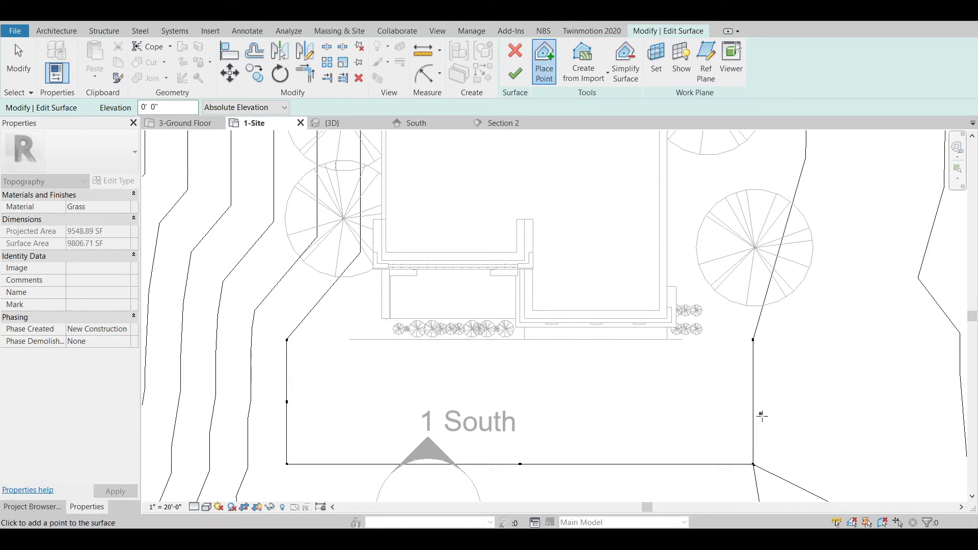
pyautogui.scroll(-2, 645, 415)
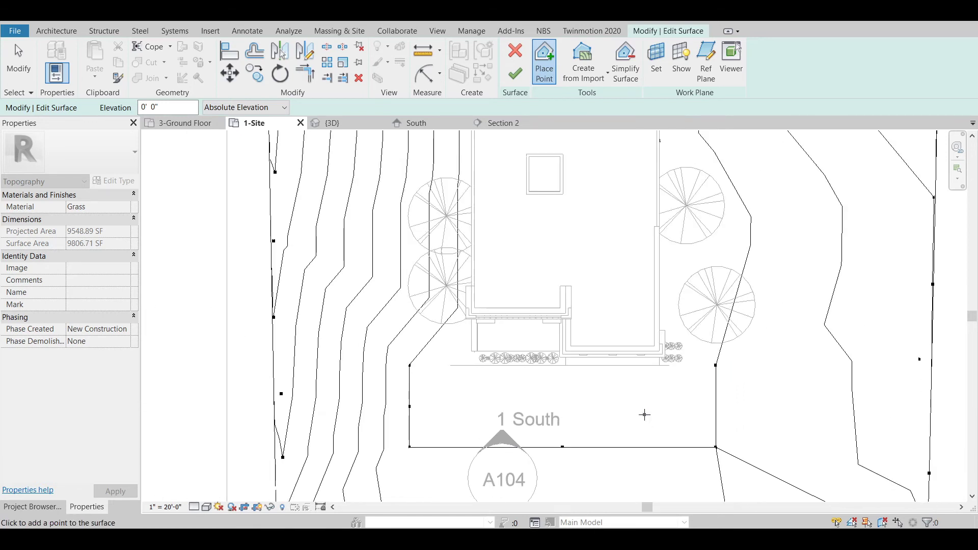
pyautogui.click(514, 77)
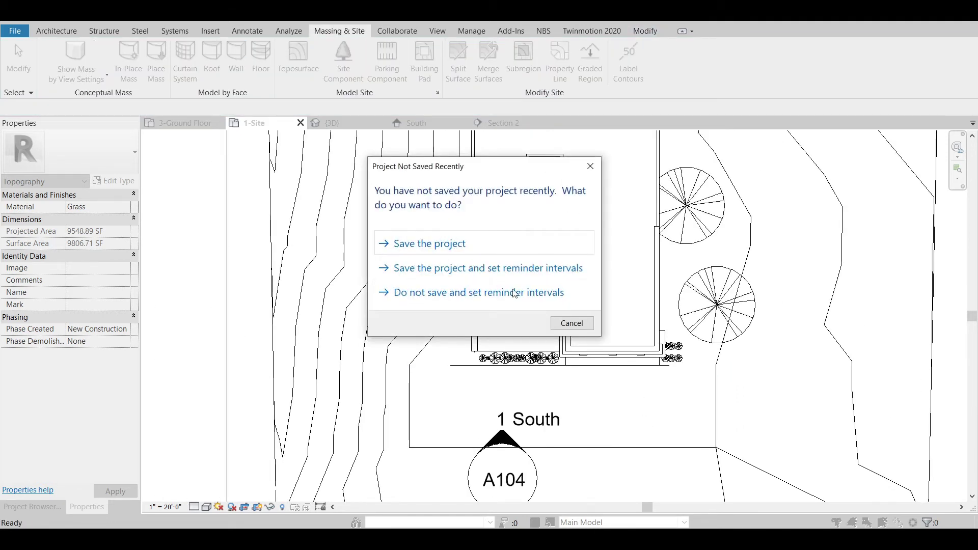
# - Dismiss the save reminder without saving and set the 3D view's visual style to Wireframe
pyautogui.click(575, 324)
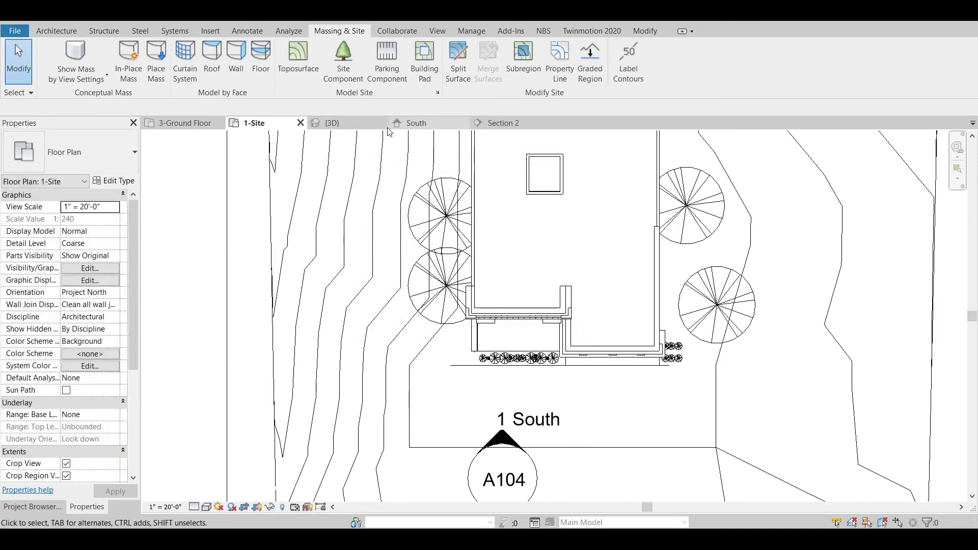
pyautogui.click(347, 123)
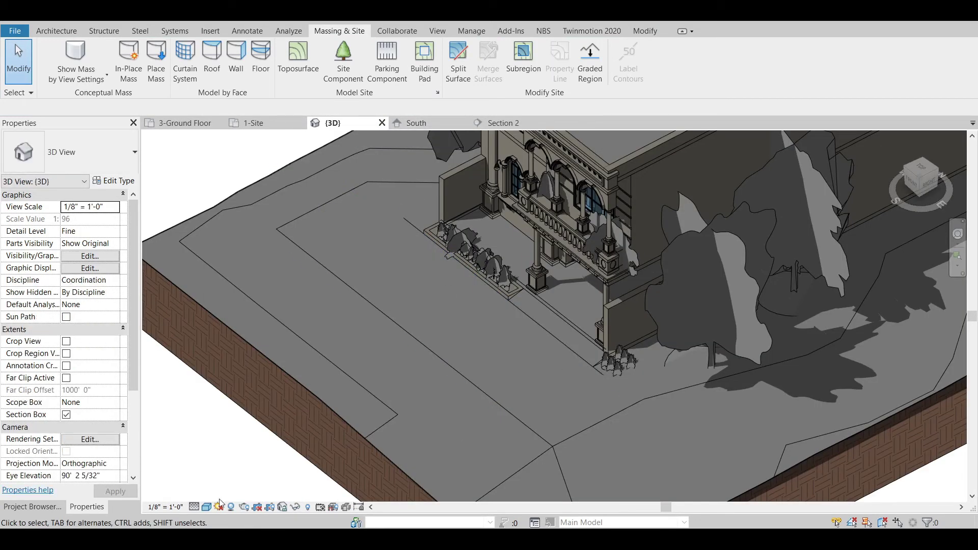
pyautogui.click(194, 507)
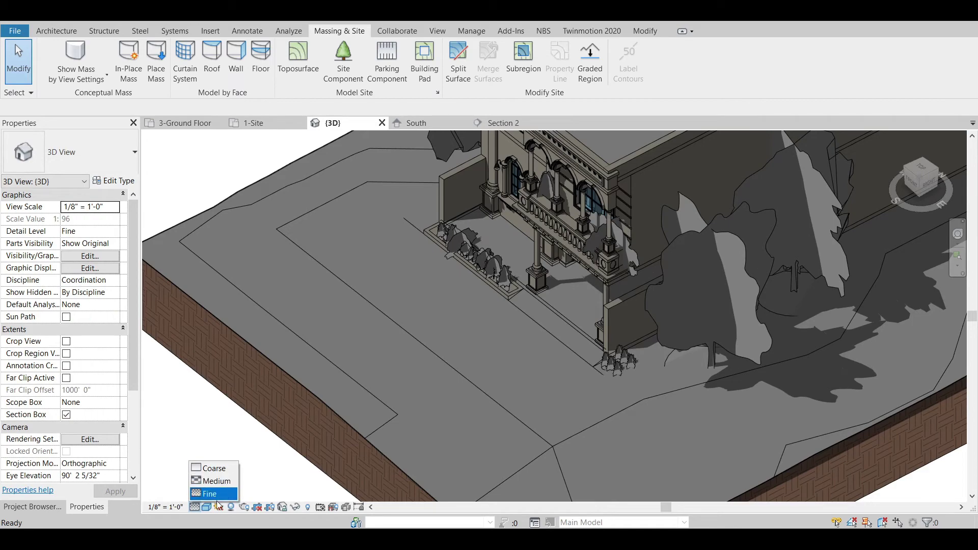
pyautogui.click(207, 508)
pyautogui.click(232, 431)
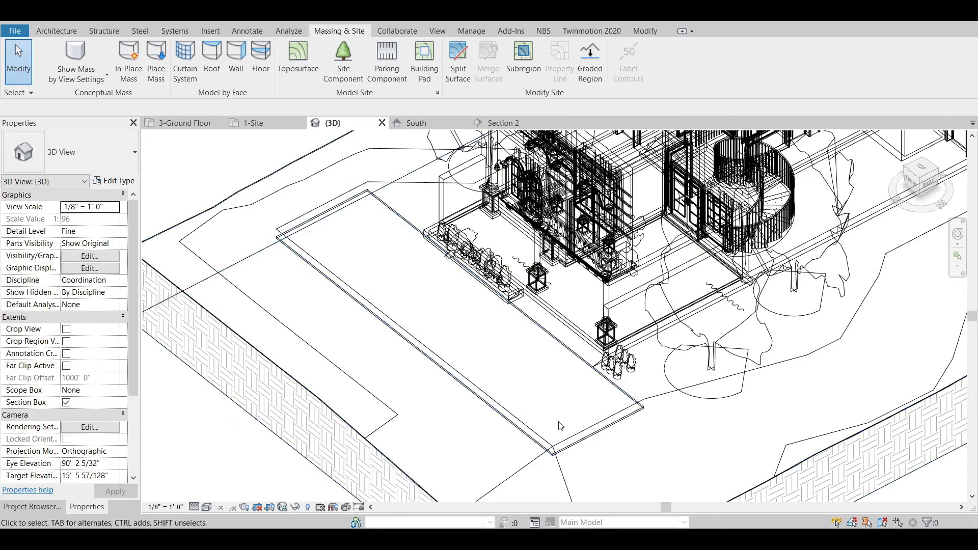
# - Edit the toposurface in 3D and align its two corner points and midpoint along the Floors 1 slab's west edge to the slab's underside
pyautogui.keyDown('shift'); pyautogui.moveTo(502, 460); pyautogui.dragTo(530, 467, button='middle'); pyautogui.keyUp('shift')
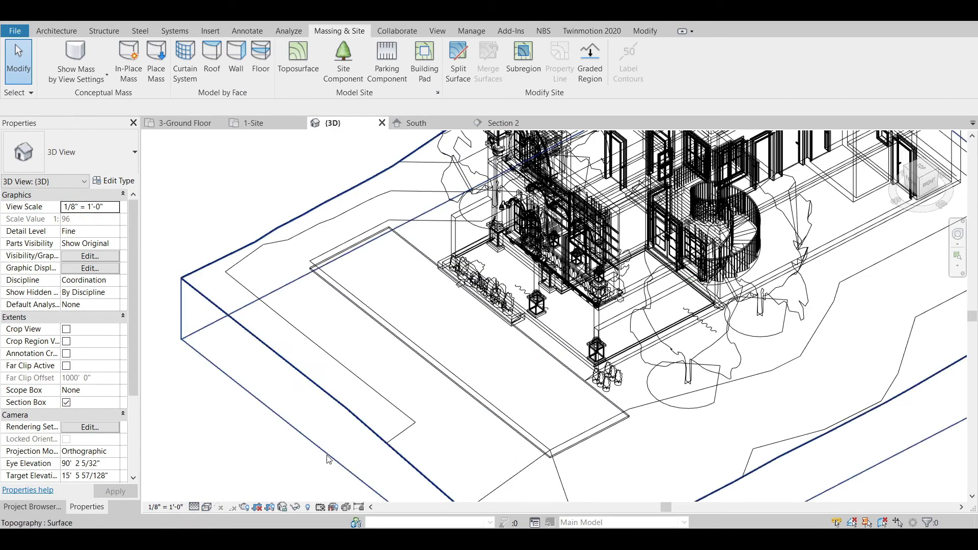
pyautogui.click(356, 427)
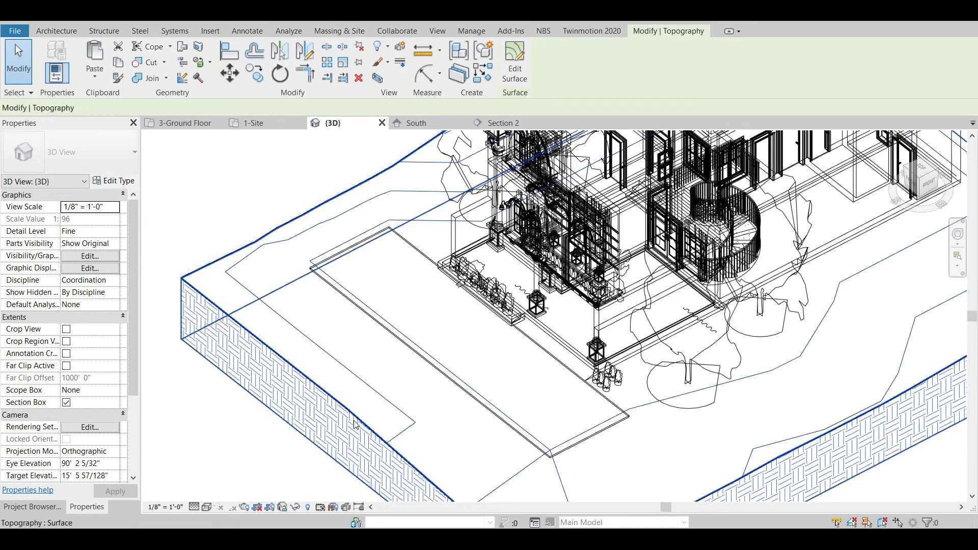
pyautogui.click(514, 65)
pyautogui.scroll(1, 551, 432)
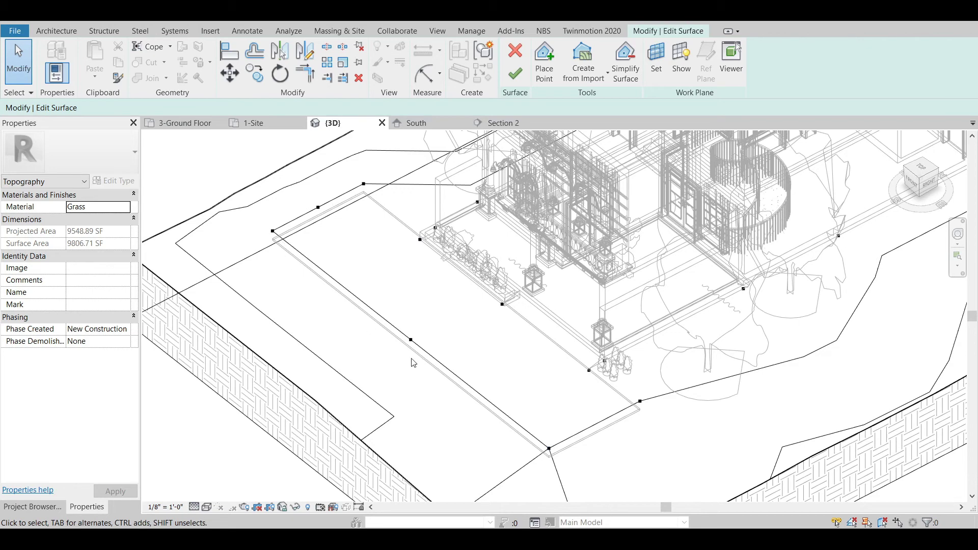
pyautogui.click(231, 54)
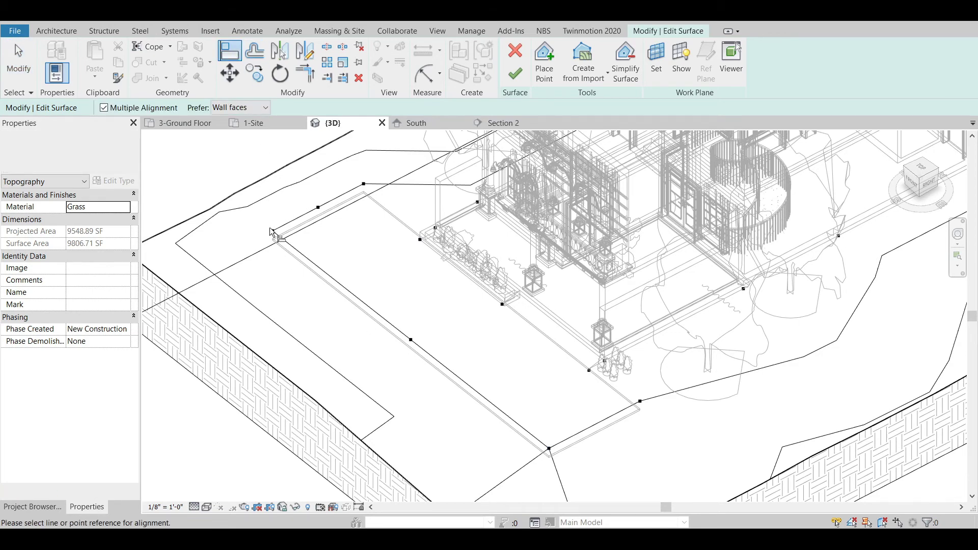
pyautogui.scroll(5, 267, 250)
pyautogui.click(314, 237)
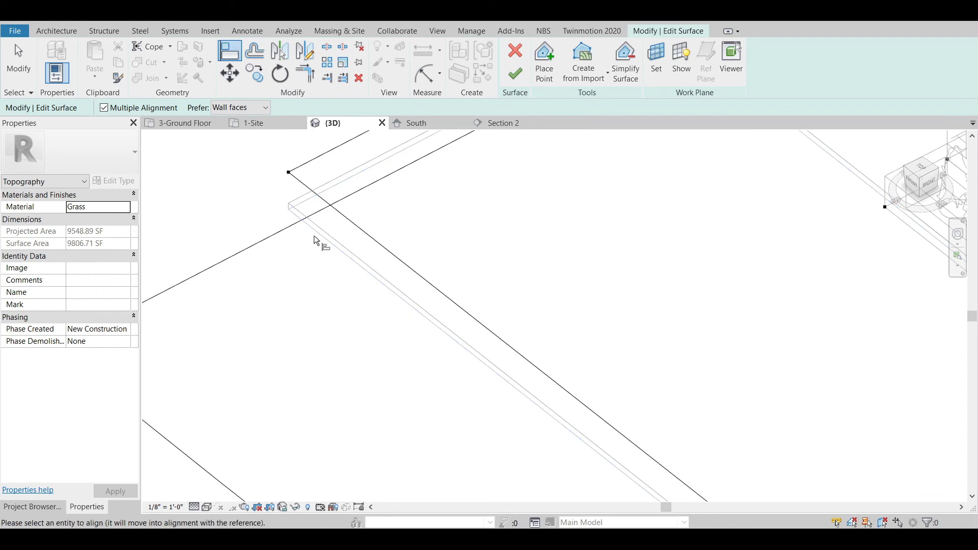
pyautogui.scroll(-3, 314, 236)
pyautogui.click(305, 218)
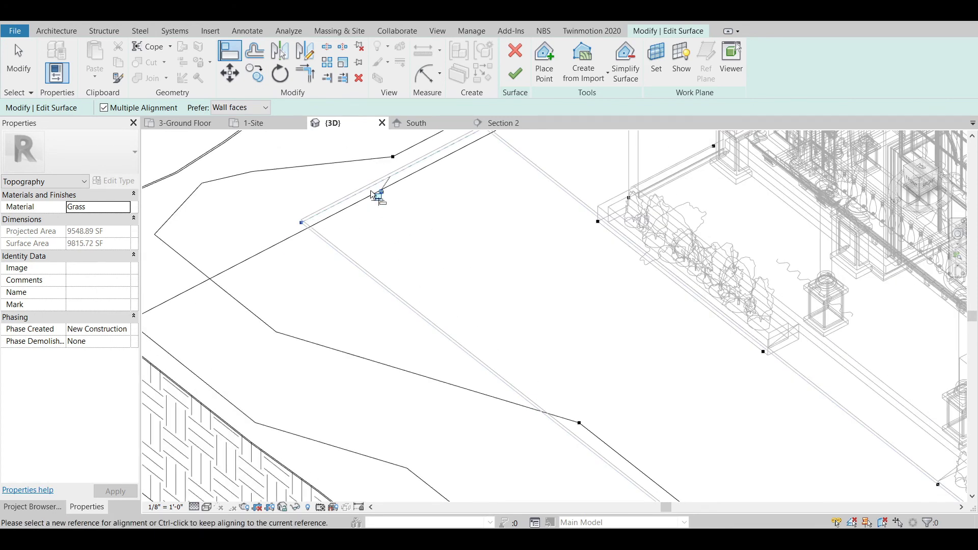
pyautogui.click(393, 156)
pyautogui.moveTo(460, 162); pyautogui.dragTo(416, 248, button='middle')
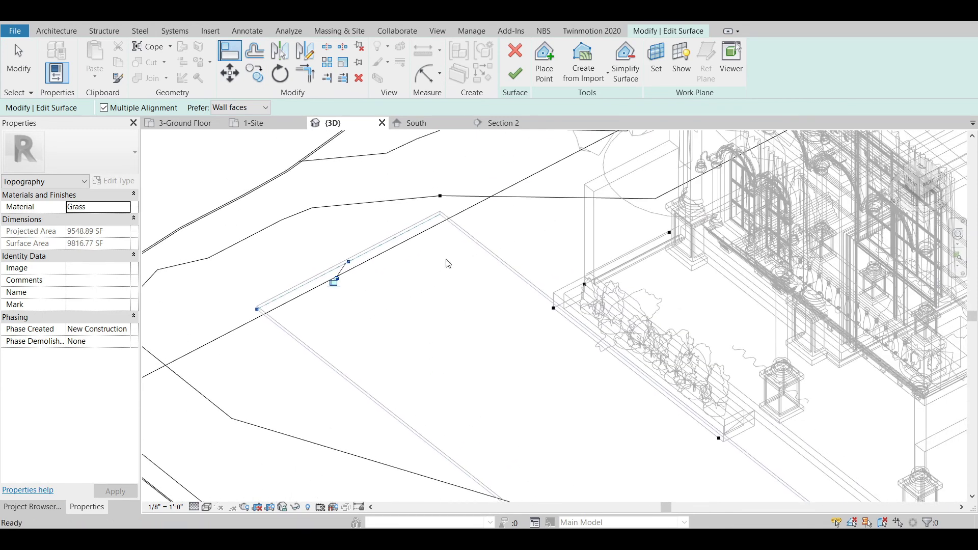
pyautogui.click(440, 198)
# - Align the surface points along the Floors 1 slab's house-side edge, from the planter to the northeast corner, to the slab's underside
pyautogui.click(556, 312)
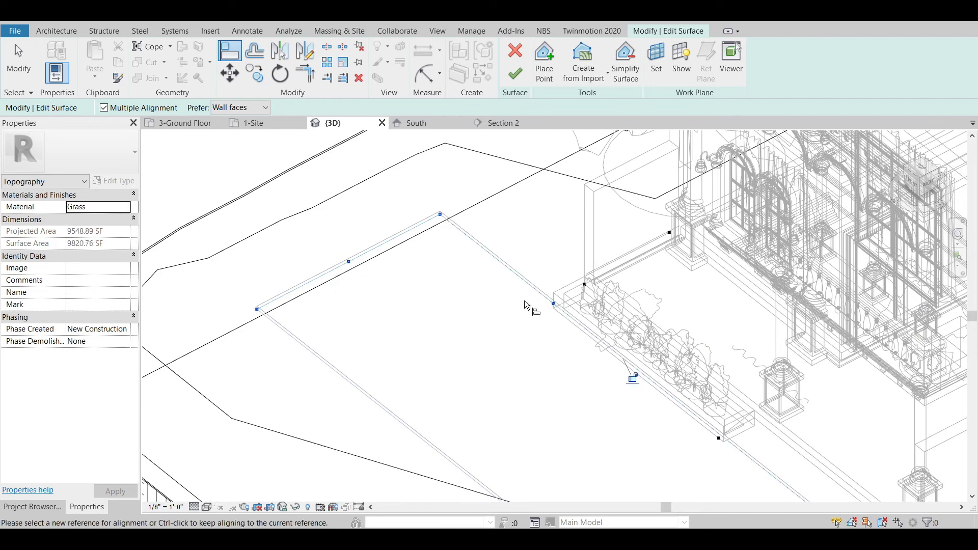
pyautogui.scroll(-3, 438, 225)
pyautogui.scroll(3, 606, 400)
pyautogui.click(591, 294)
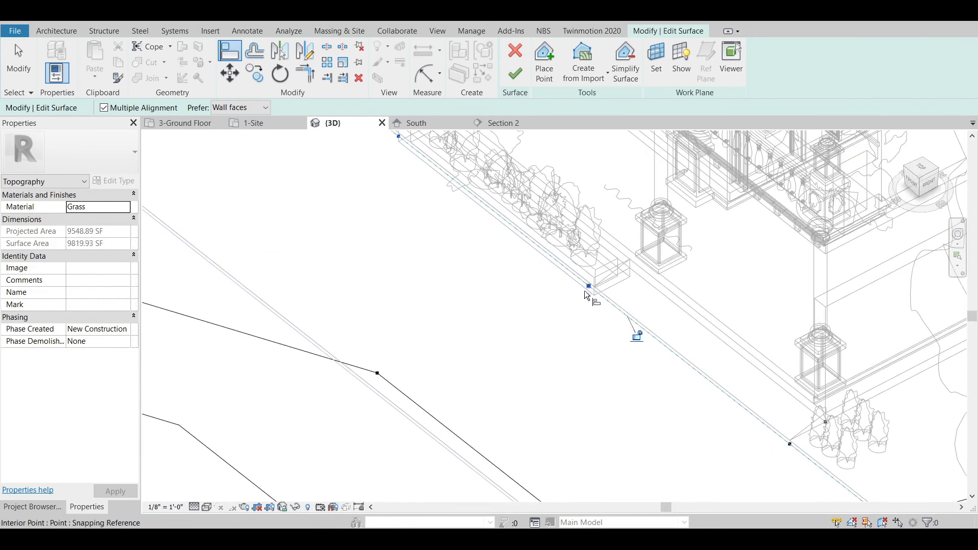
pyautogui.scroll(-3, 576, 333)
pyautogui.scroll(3, 672, 361)
pyautogui.click(664, 354)
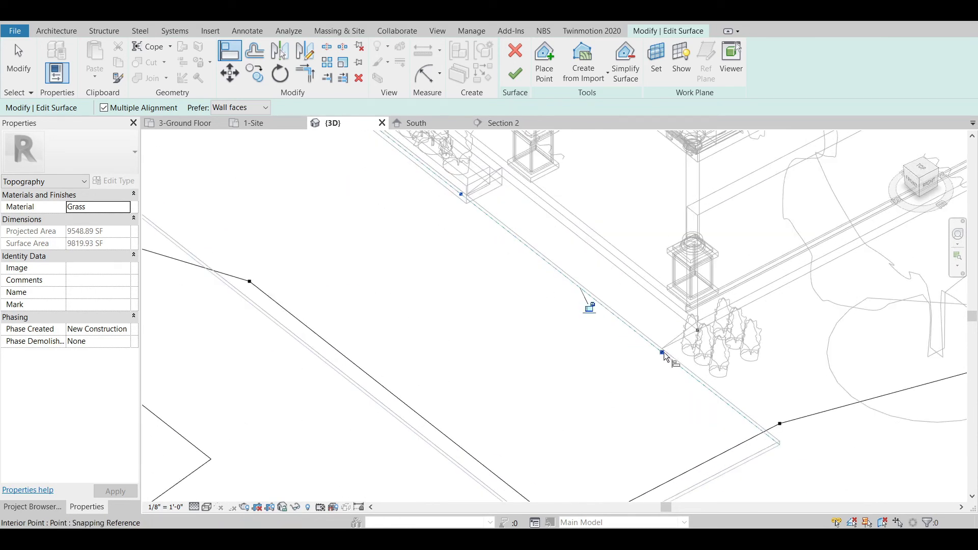
pyautogui.scroll(-2, 610, 305)
pyautogui.scroll(2, 610, 304)
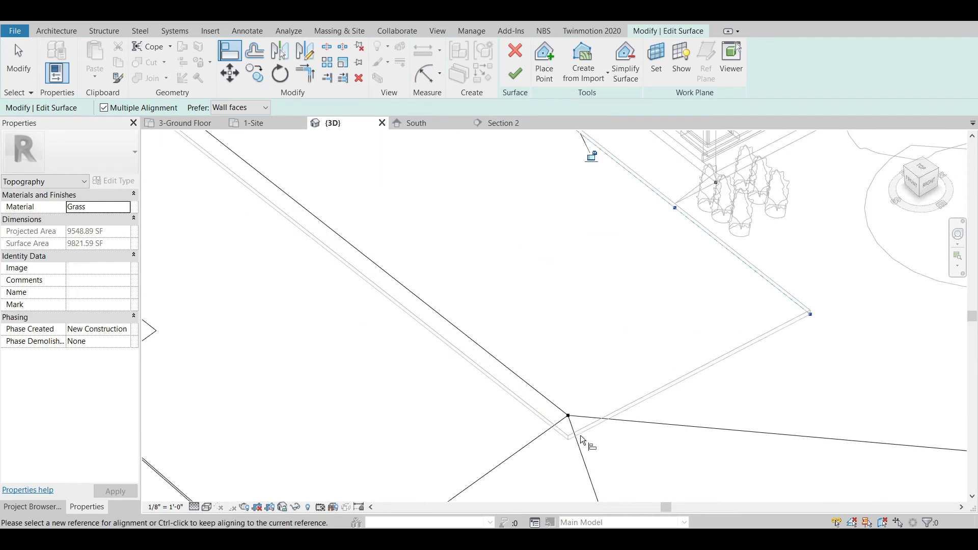
# - Align the surface points at the Floors 1 slab's southeast corner and south-edge midpoint to its underside, and finish the surface
pyautogui.click(580, 435)
pyautogui.scroll(-2, 571, 404)
pyautogui.scroll(2, 399, 294)
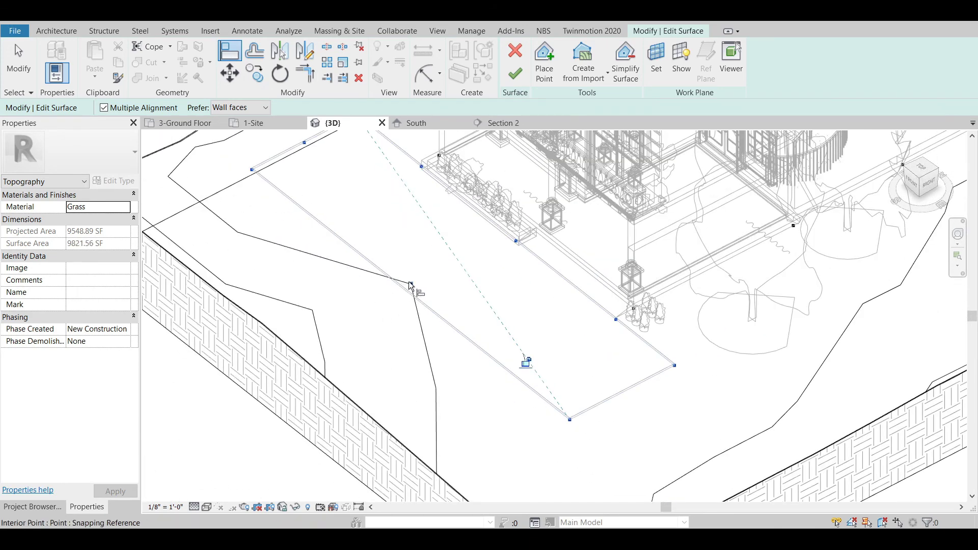
pyautogui.click(413, 285)
pyautogui.scroll(-3, 416, 288)
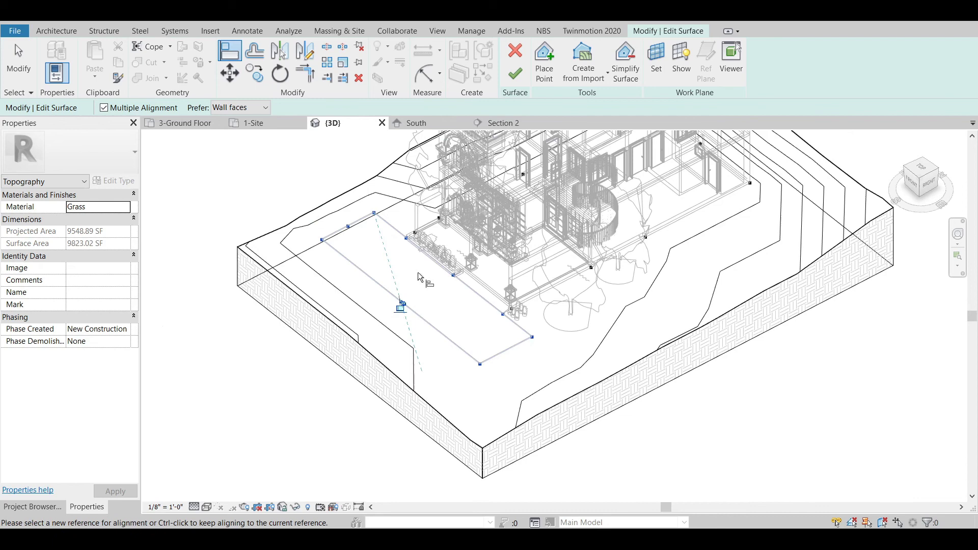
pyautogui.click(515, 74)
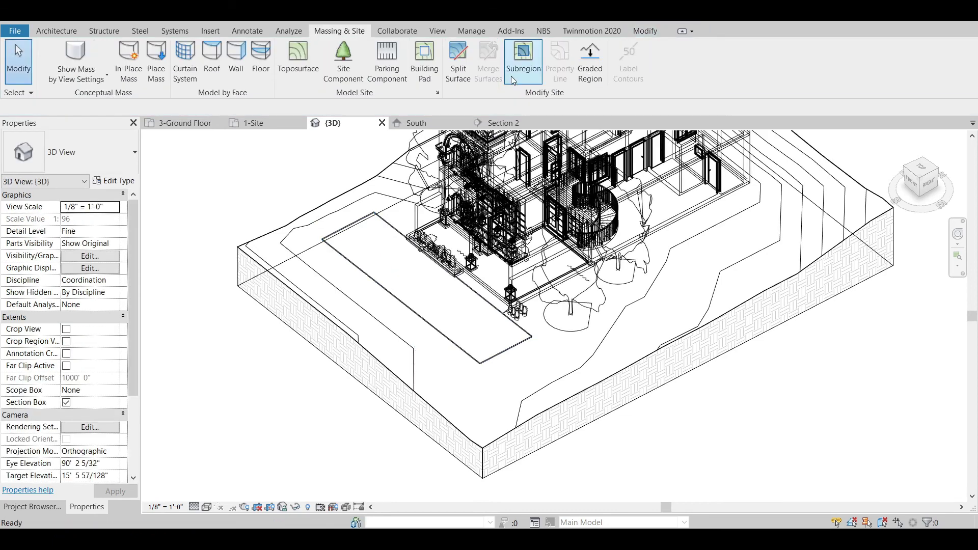
# - Display the 3D view as Shaded and examine how the terrain meets the front Floors 1 slab and the house
pyautogui.click(206, 507)
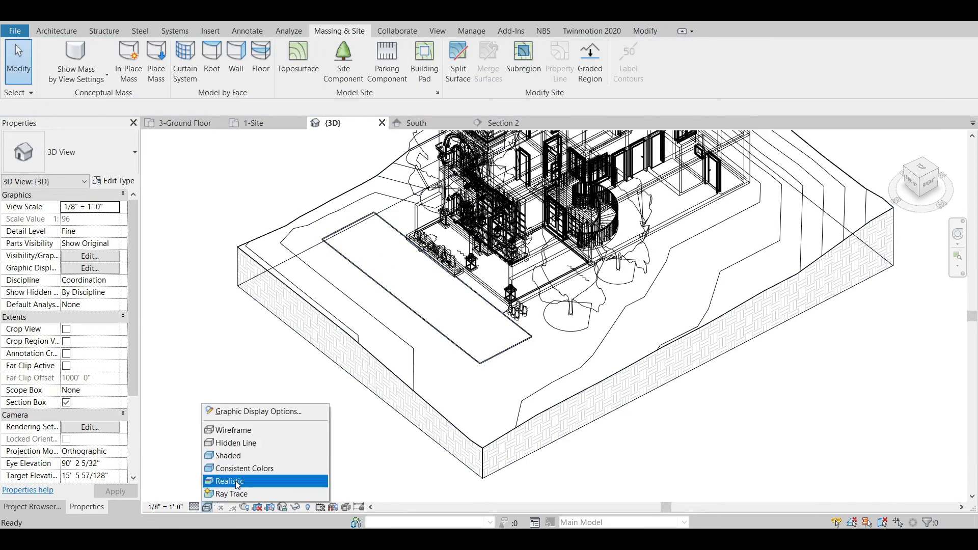
pyautogui.click(254, 456)
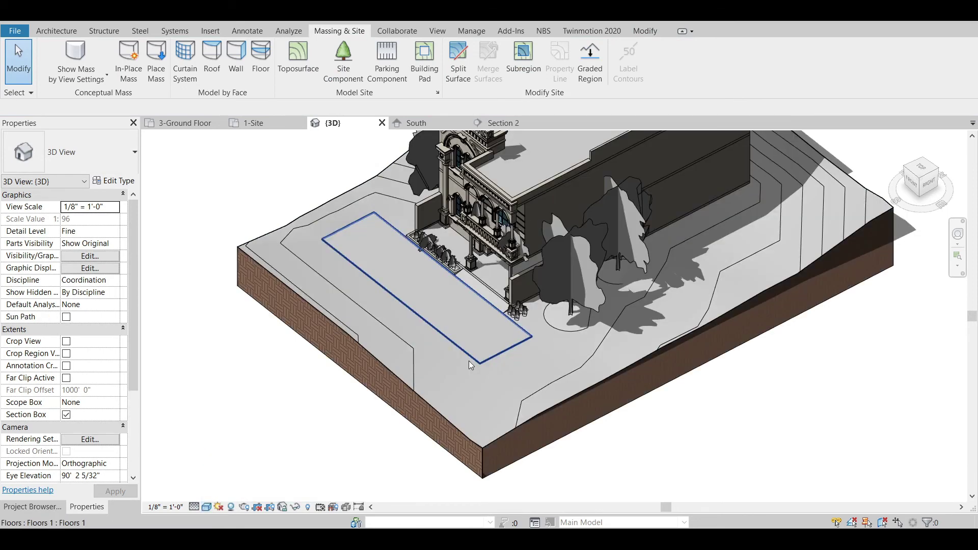
pyautogui.scroll(3, 446, 320)
pyautogui.scroll(-5, 404, 395)
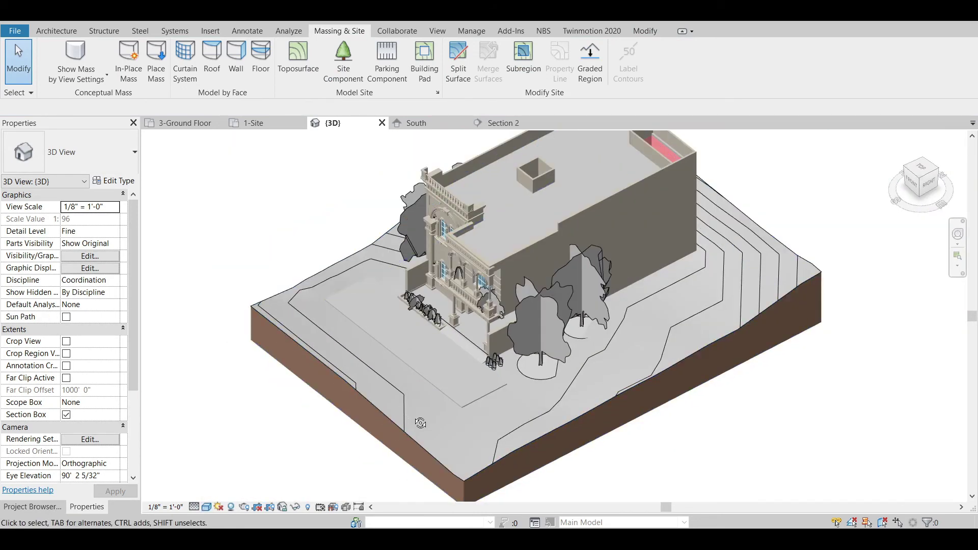
pyautogui.moveTo(438, 377); pyautogui.dragTo(456, 403, button='middle')
pyautogui.scroll(4, 446, 405)
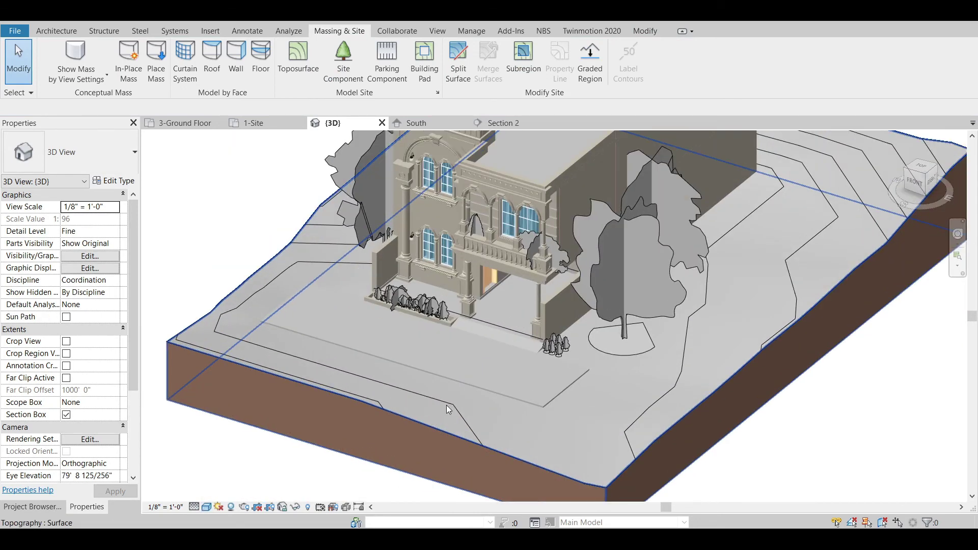
pyautogui.moveTo(657, 399); pyautogui.dragTo(713, 448, button='middle')
pyautogui.scroll(4, 818, 375)
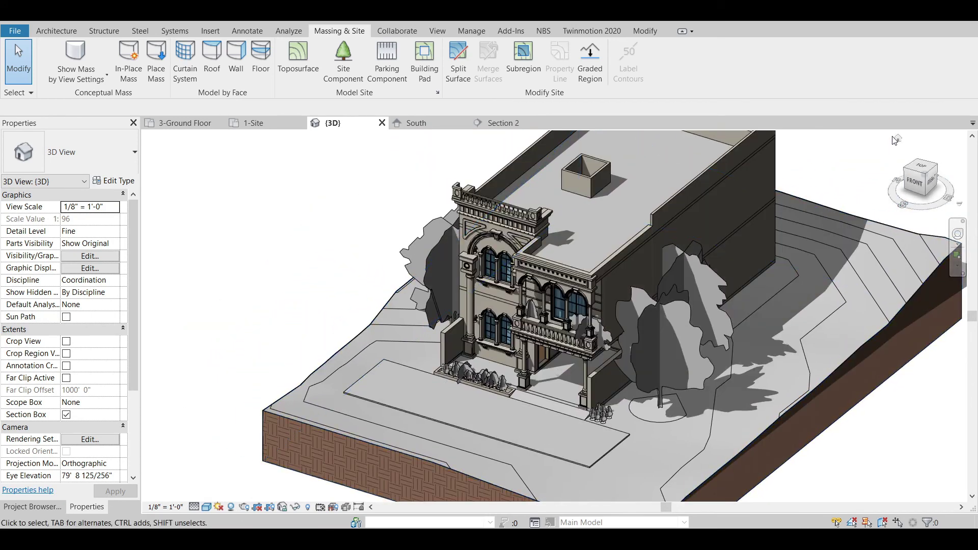
# - Orbit to a lower view of the house front and set the 3D view's visual style to Realistic
pyautogui.moveTo(915, 185); pyautogui.dragTo(856, 187)
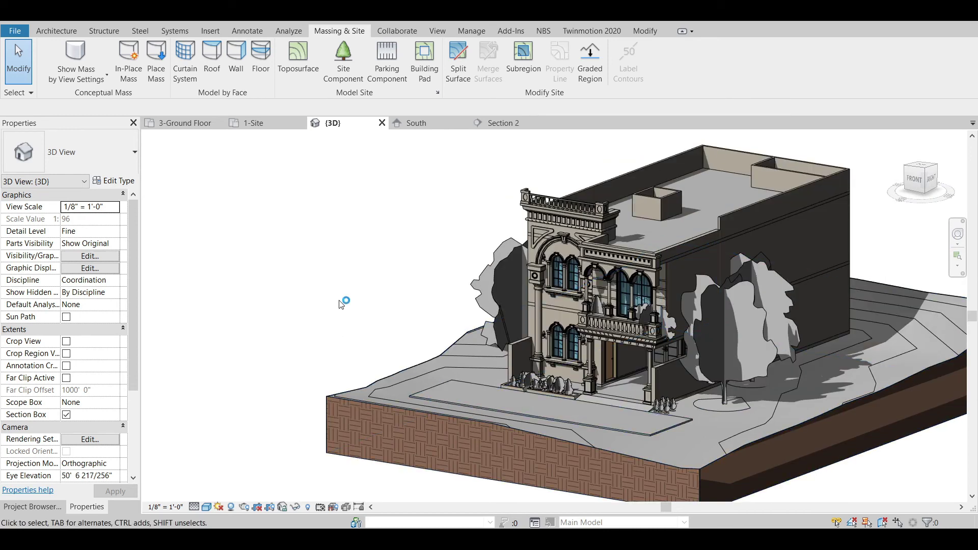
pyautogui.click(207, 507)
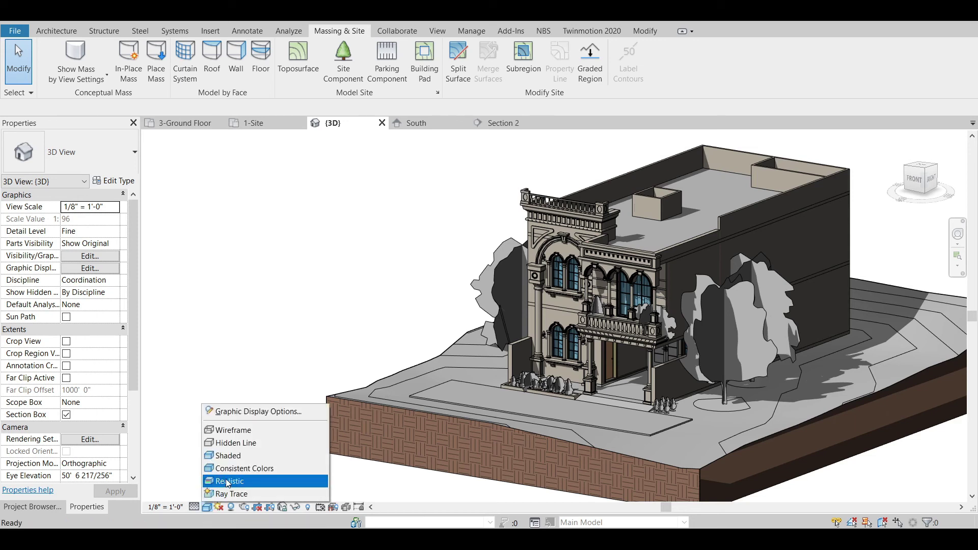
pyautogui.click(227, 481)
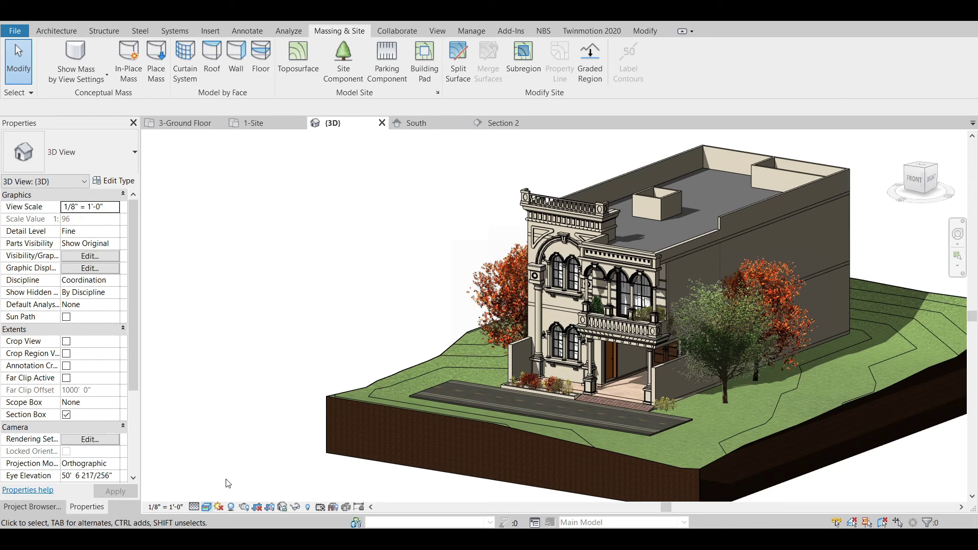
# - Examine in Section 2 how the terrain meets the underside of the ground-floor slabs, from the rear wall to the front porch
pyautogui.click(507, 123)
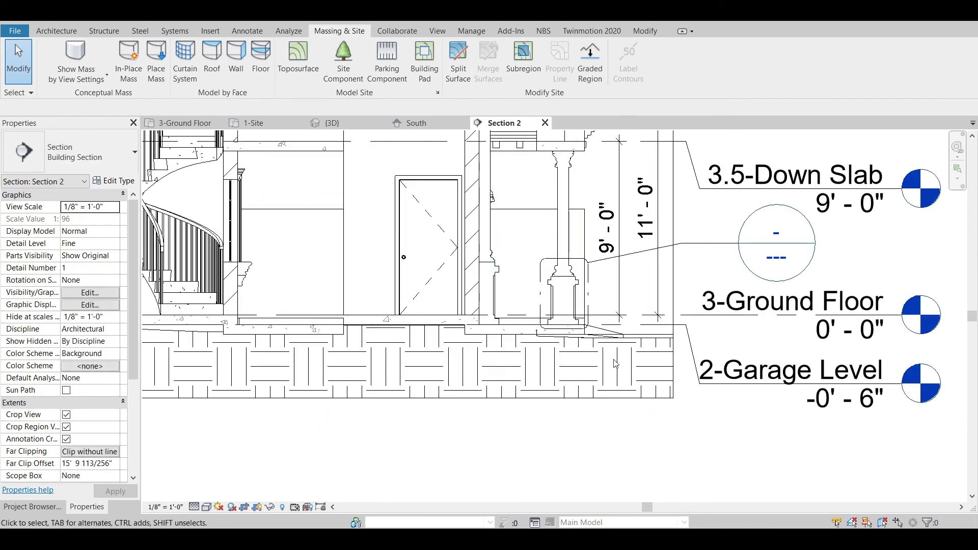
pyautogui.scroll(1, 479, 327)
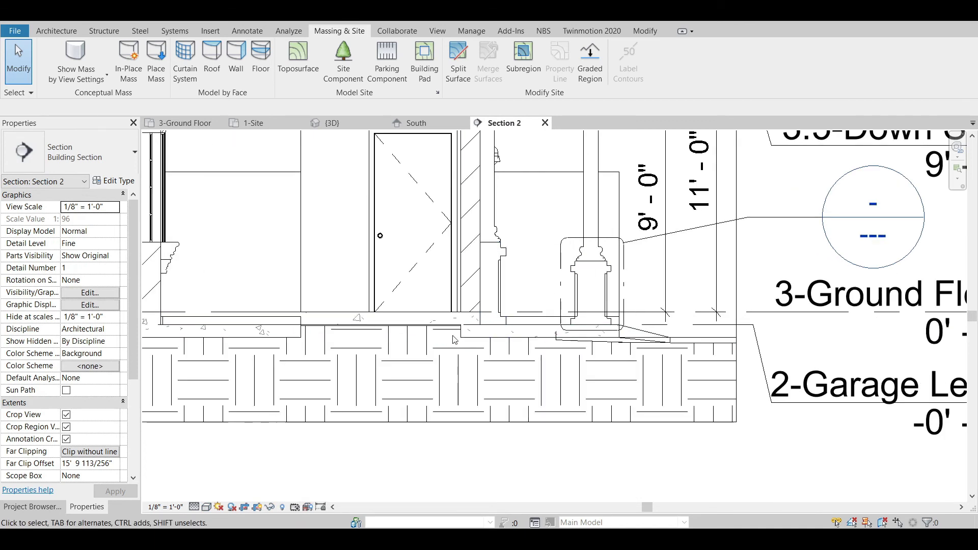
pyautogui.scroll(-3, 359, 367)
pyautogui.moveTo(359, 367); pyautogui.dragTo(469, 404, button='middle')
pyautogui.scroll(2, 536, 394)
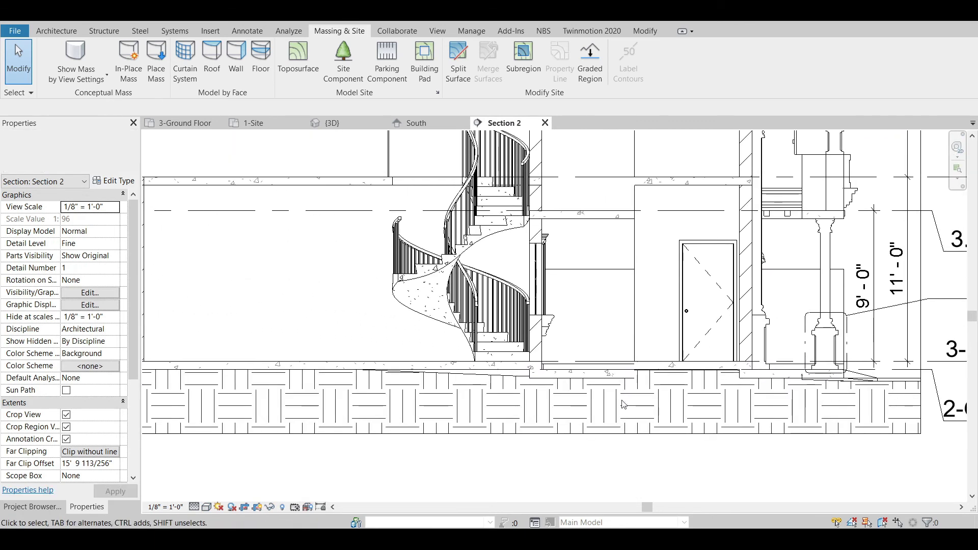
pyautogui.scroll(-1, 374, 400)
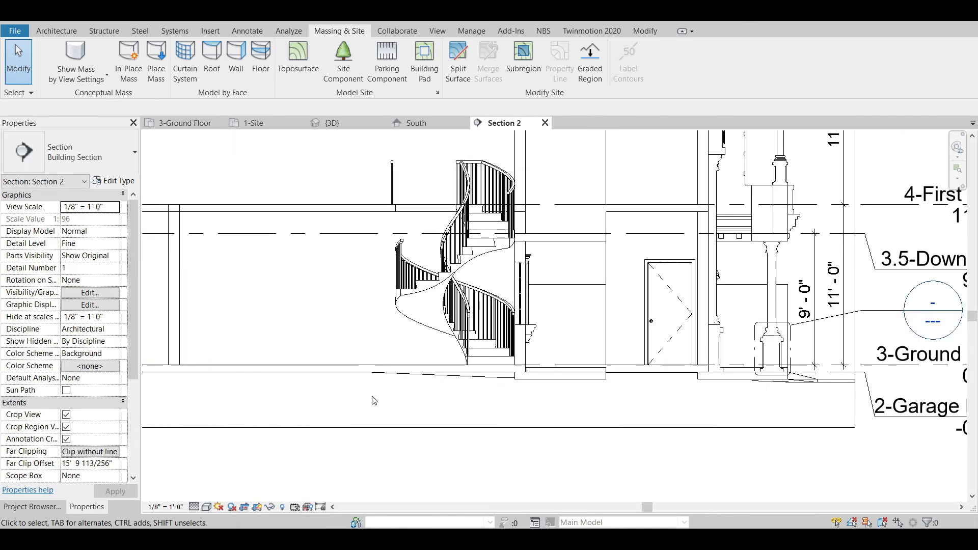
pyautogui.moveTo(373, 399); pyautogui.dragTo(639, 411, button='middle')
pyautogui.scroll(2, 268, 392)
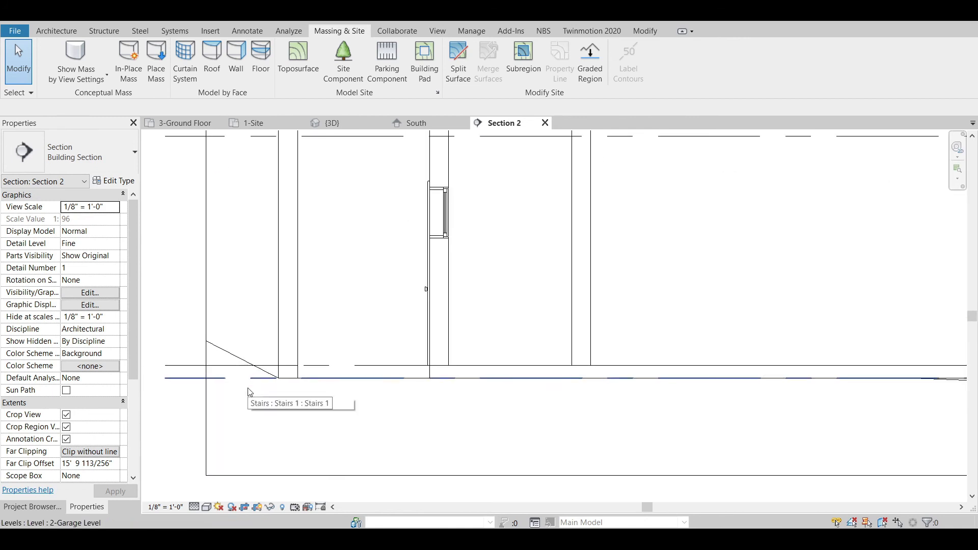
pyautogui.scroll(-2, 258, 391)
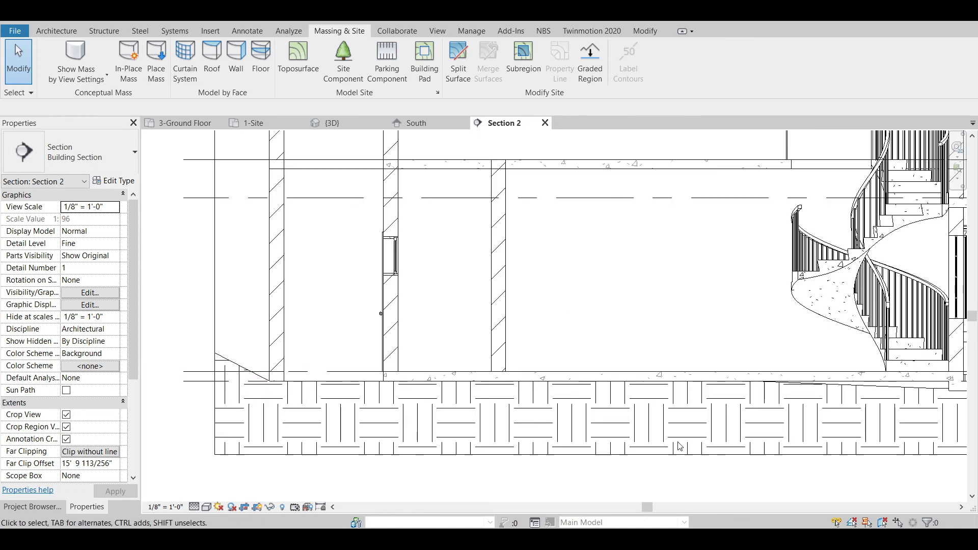
pyautogui.moveTo(652, 444); pyautogui.dragTo(397, 437, button='middle')
pyautogui.scroll(2, 609, 384)
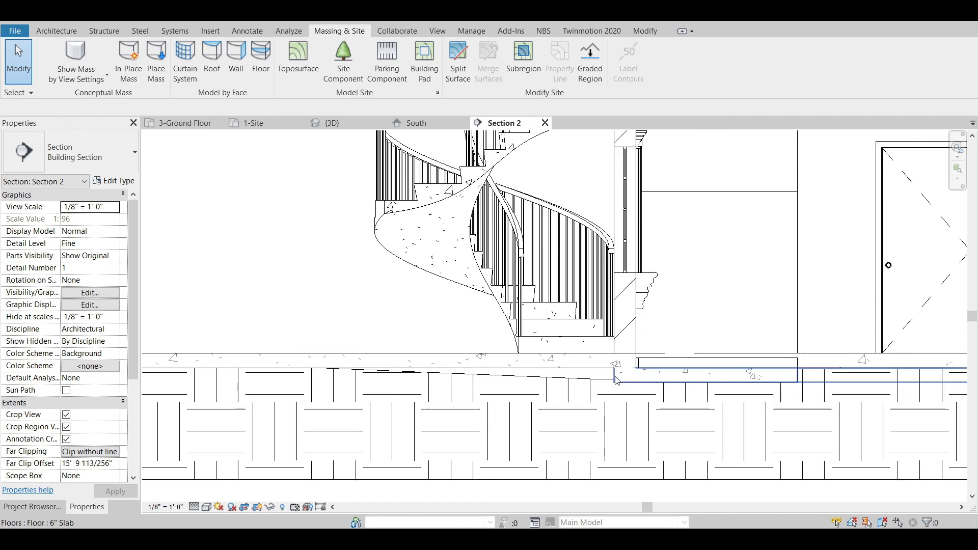
pyautogui.scroll(-1, 616, 408)
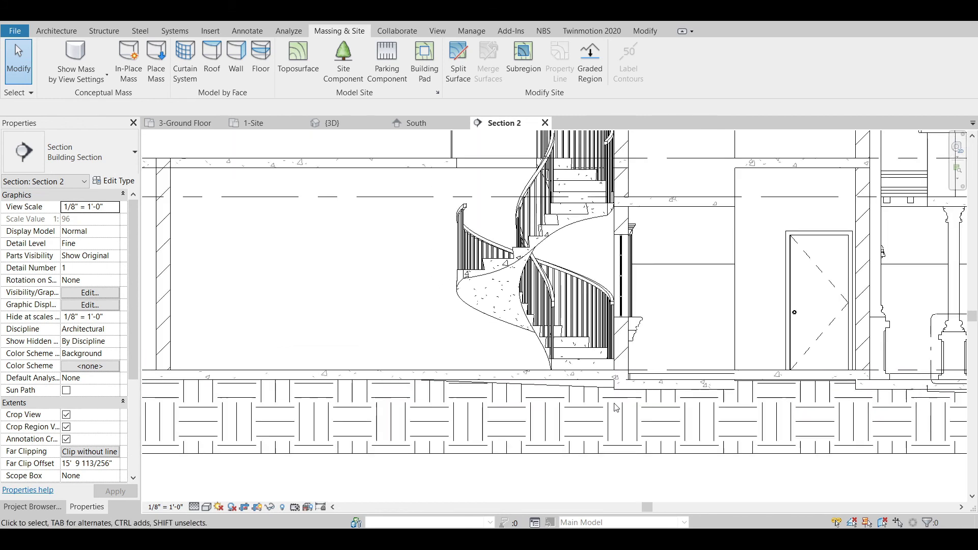
pyautogui.scroll(1, 742, 402)
pyautogui.scroll(1, 747, 400)
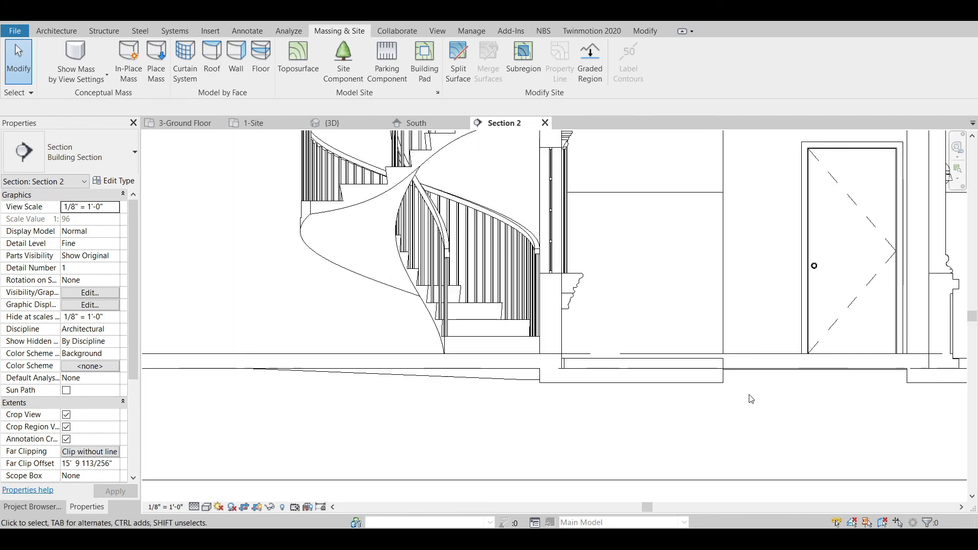
pyautogui.scroll(-1, 752, 400)
pyautogui.moveTo(749, 429); pyautogui.dragTo(590, 432, button='middle')
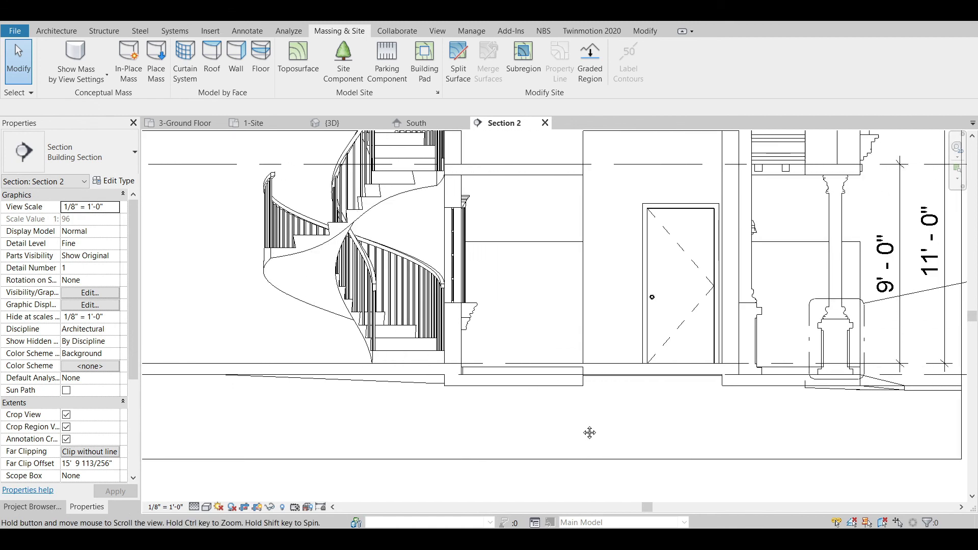
pyautogui.scroll(-1, 584, 433)
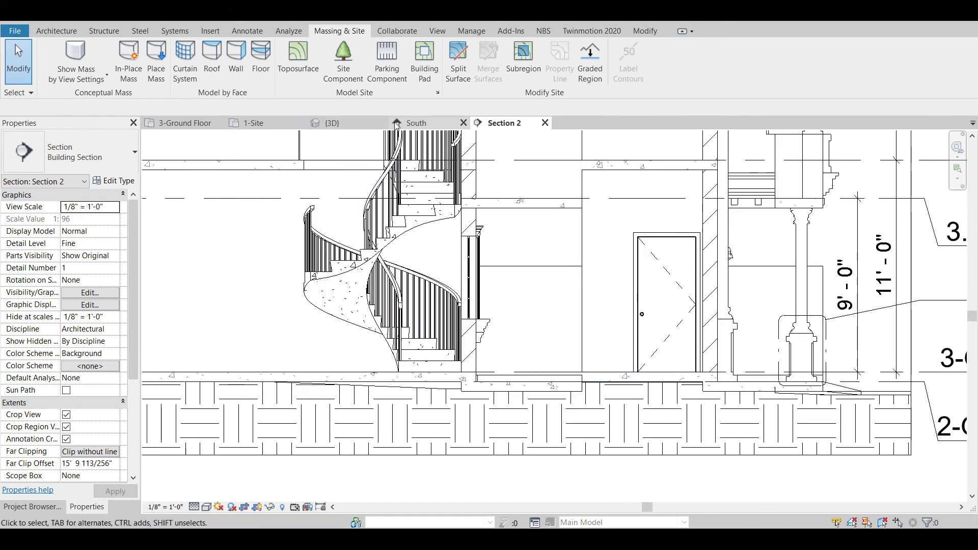
# - Return to the realistic 3D view and bring it to its home orientation
pyautogui.click(332, 123)
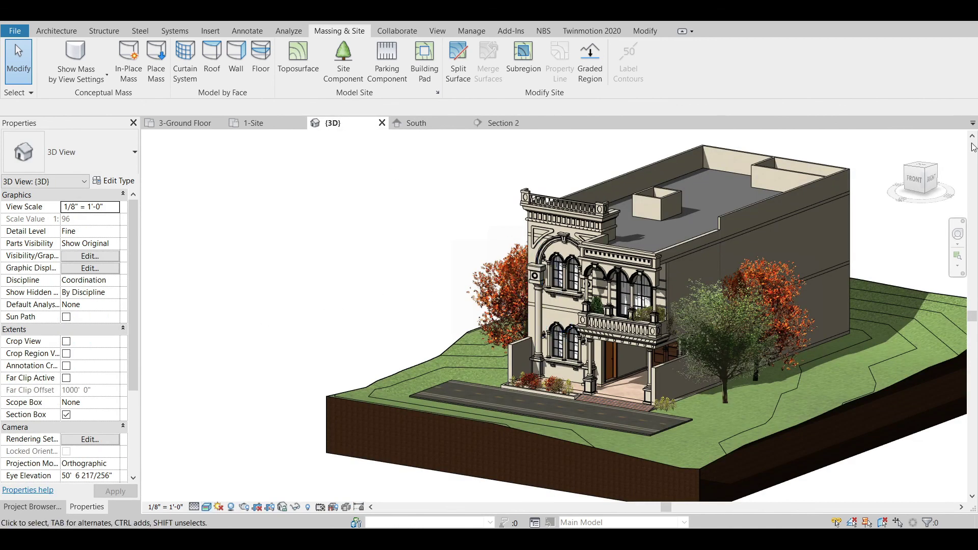
pyautogui.click(900, 139)
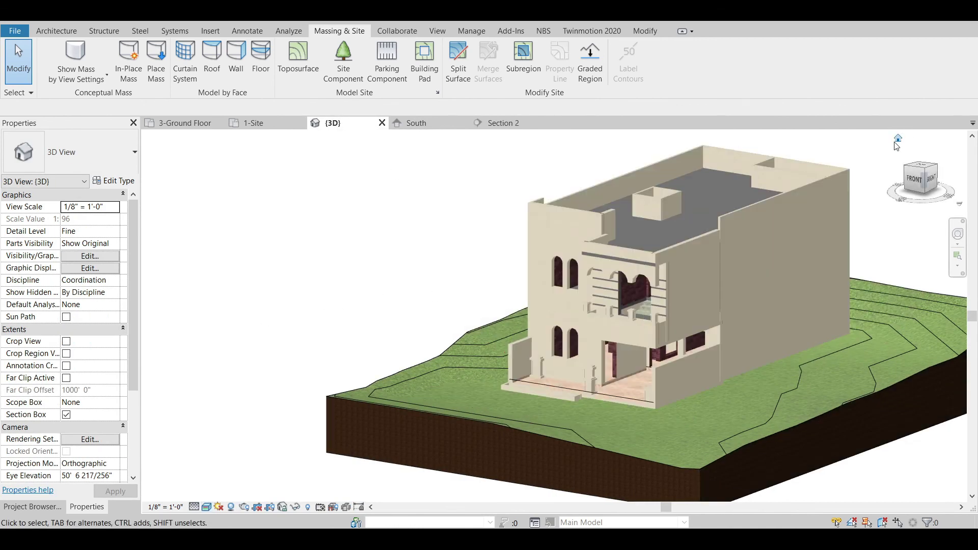